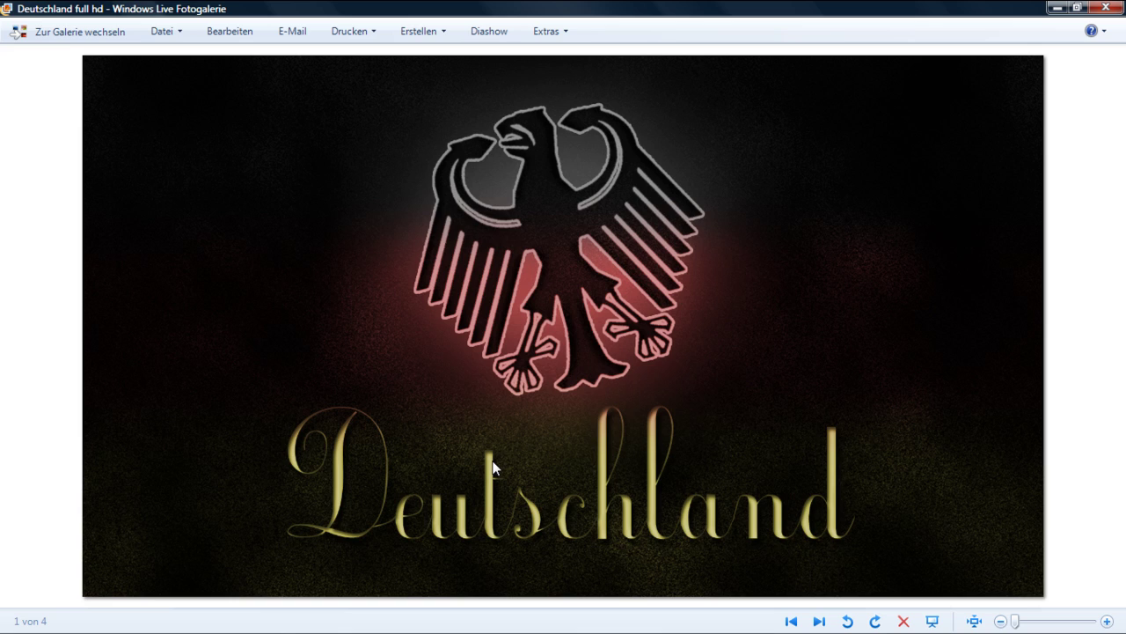
Create a new blank white document, Unbenannt-1.
click(290, 621)
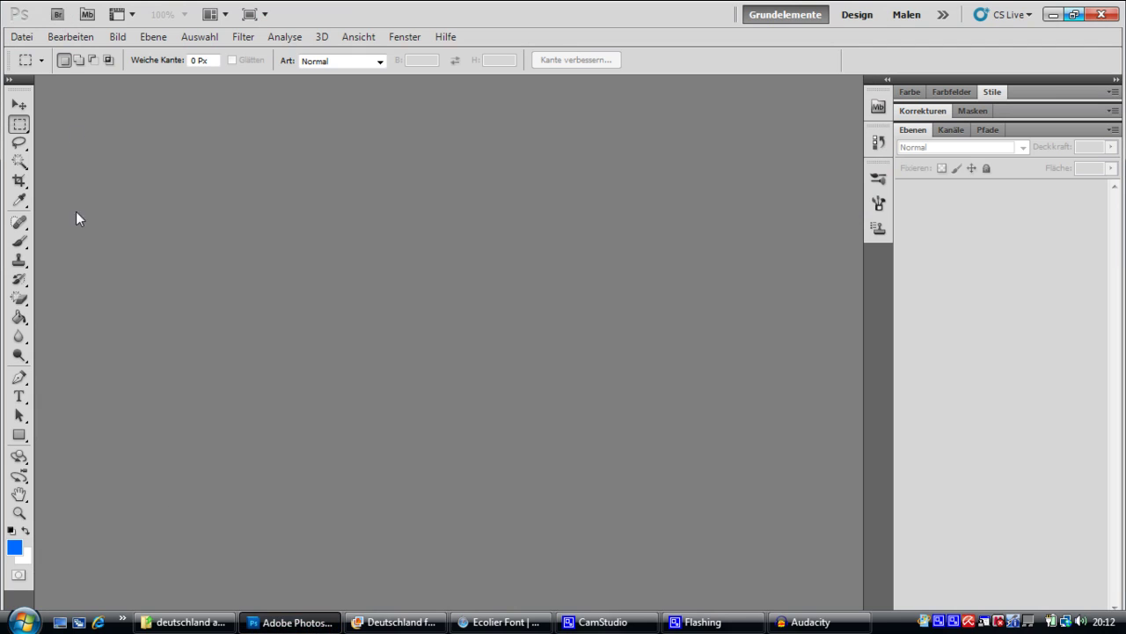
click(21, 36)
click(53, 50)
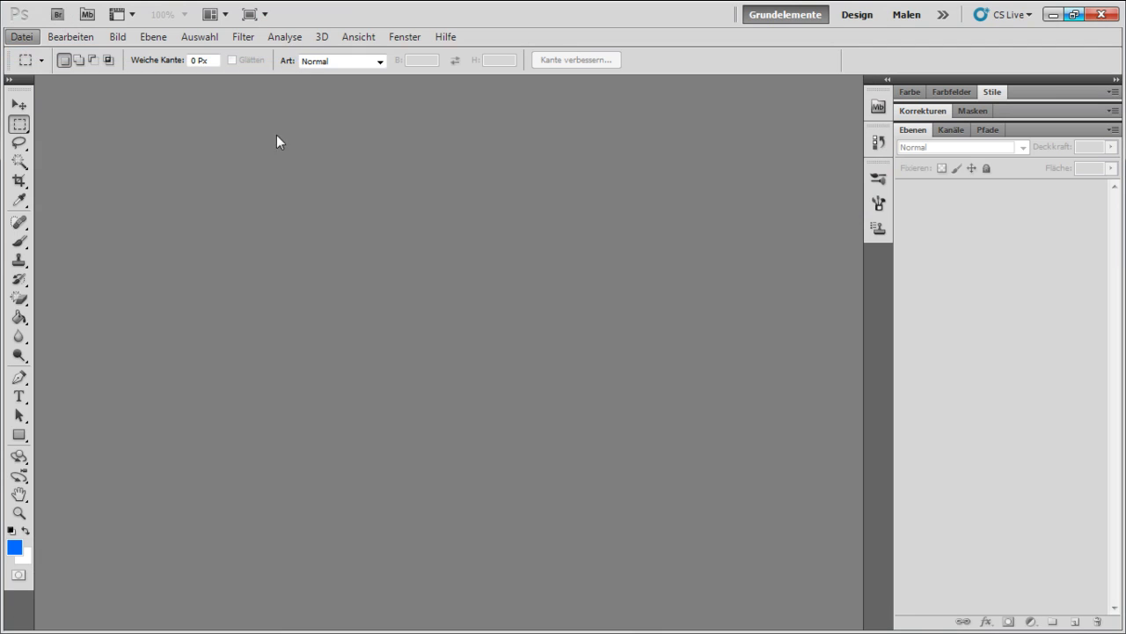
click(688, 152)
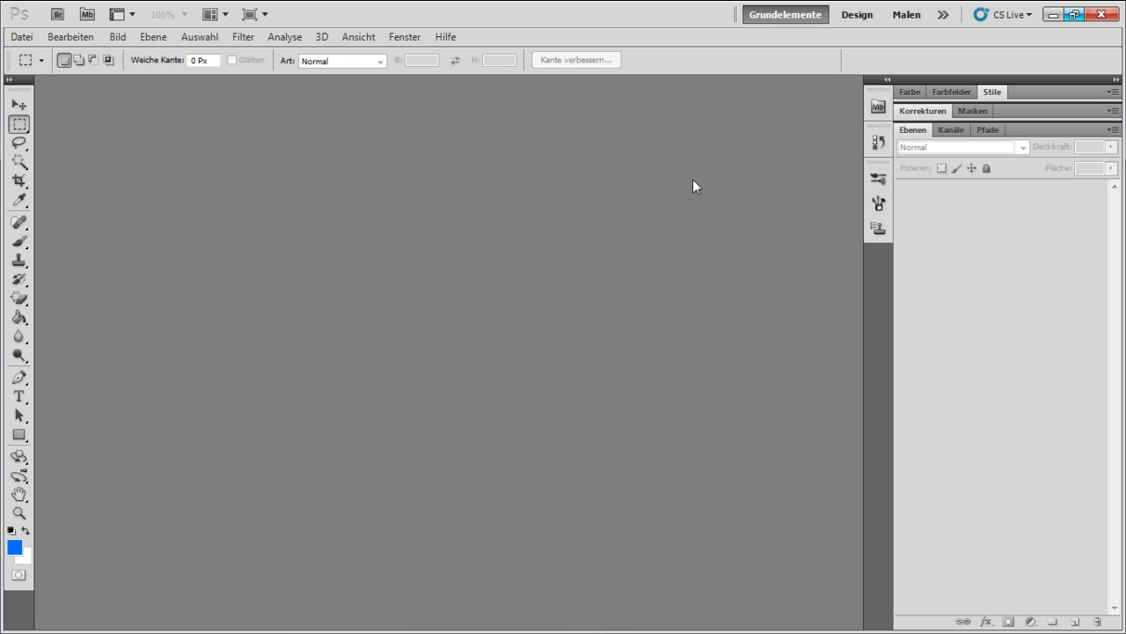
click(21, 36)
click(703, 76)
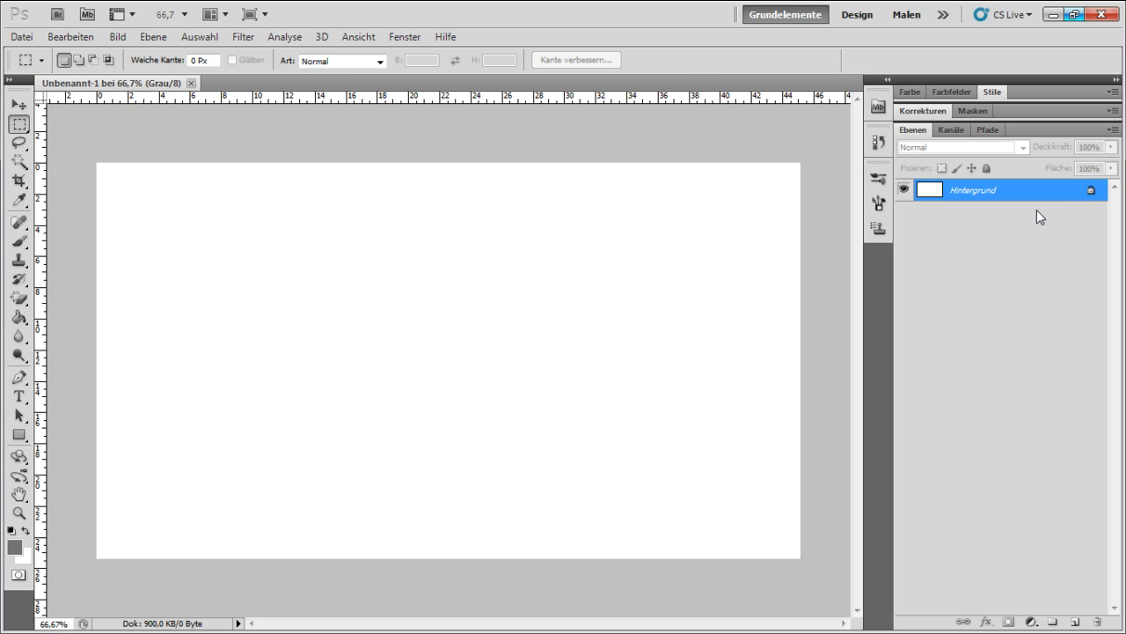
Unlock the background as Ebene 0 and reset colours to black and white.
double_click(1064, 194)
click(729, 193)
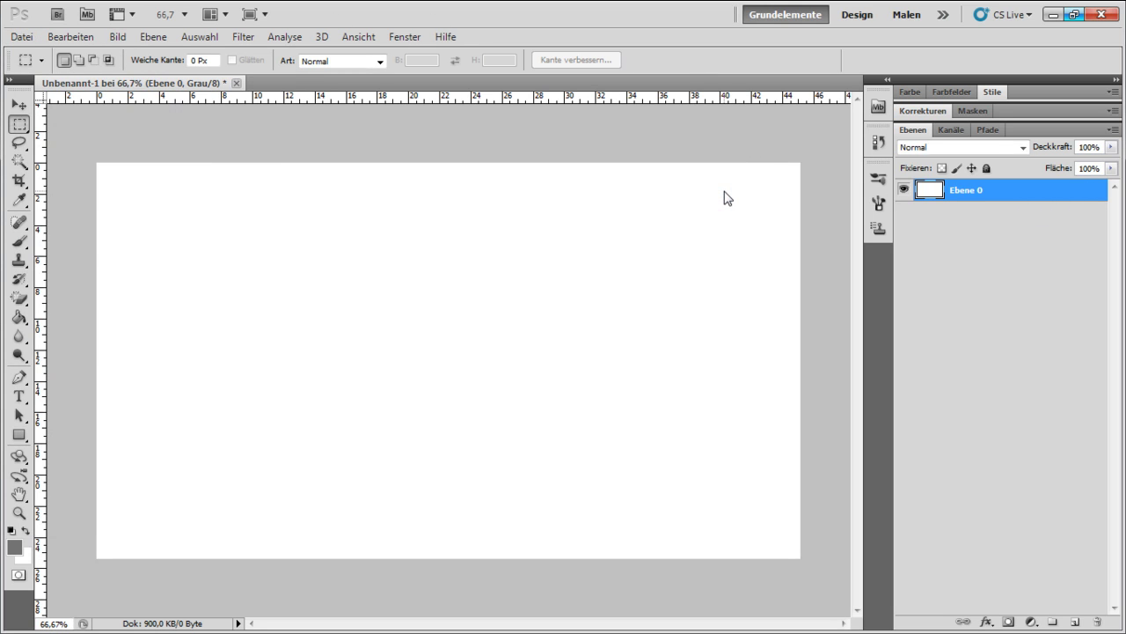
click(10, 529)
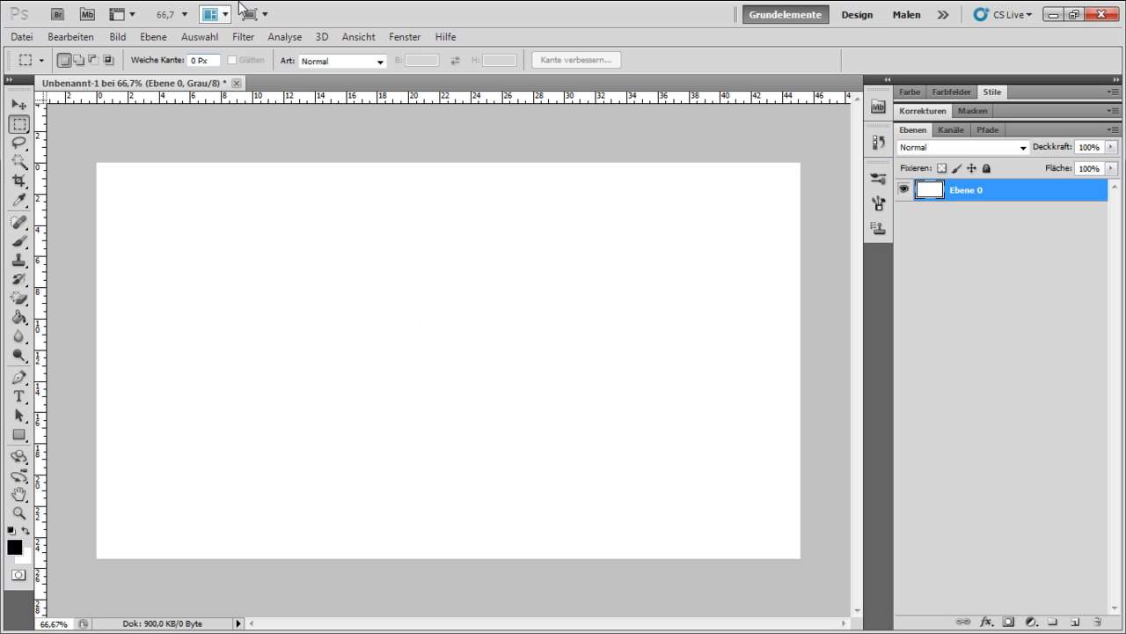
Convert the document from Graustufen to RGB colour mode.
click(118, 36)
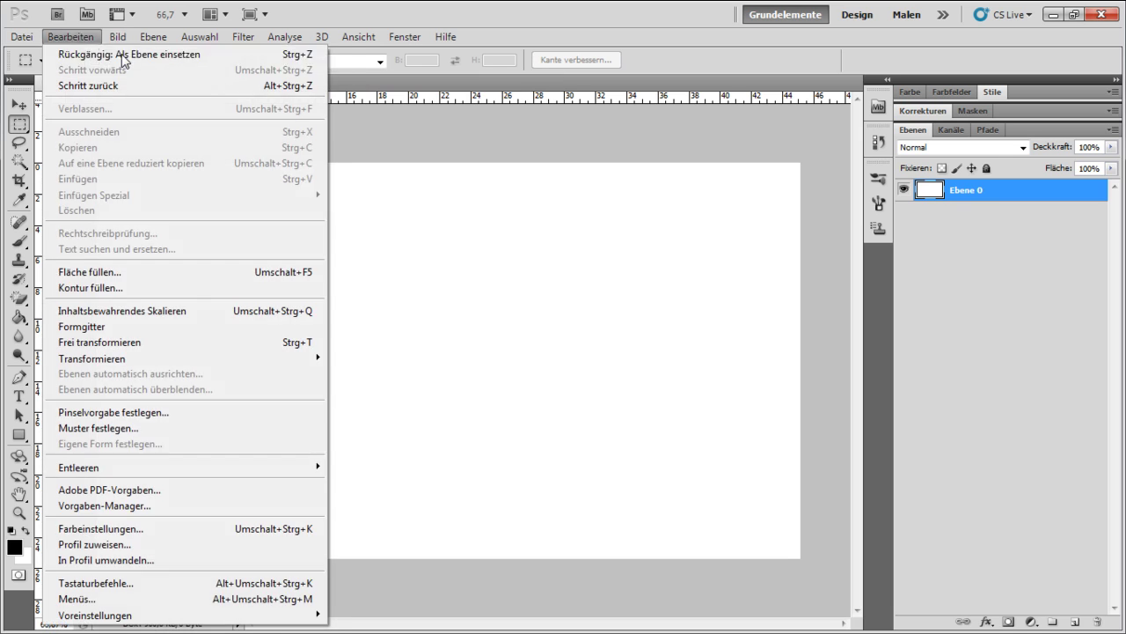
mouse_move(136, 55)
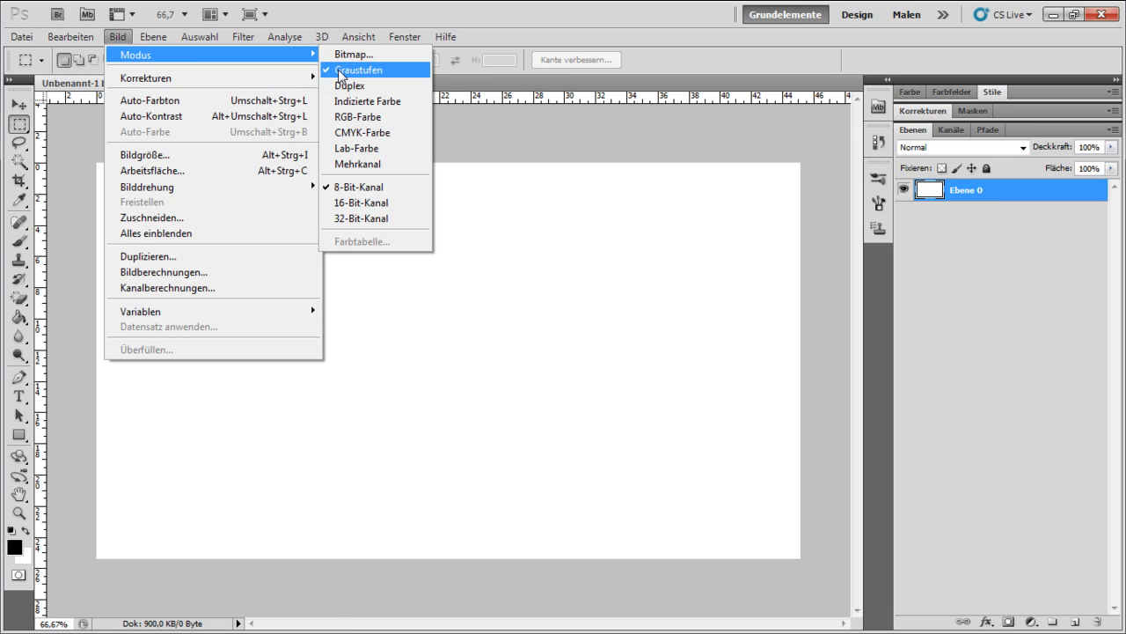
click(386, 117)
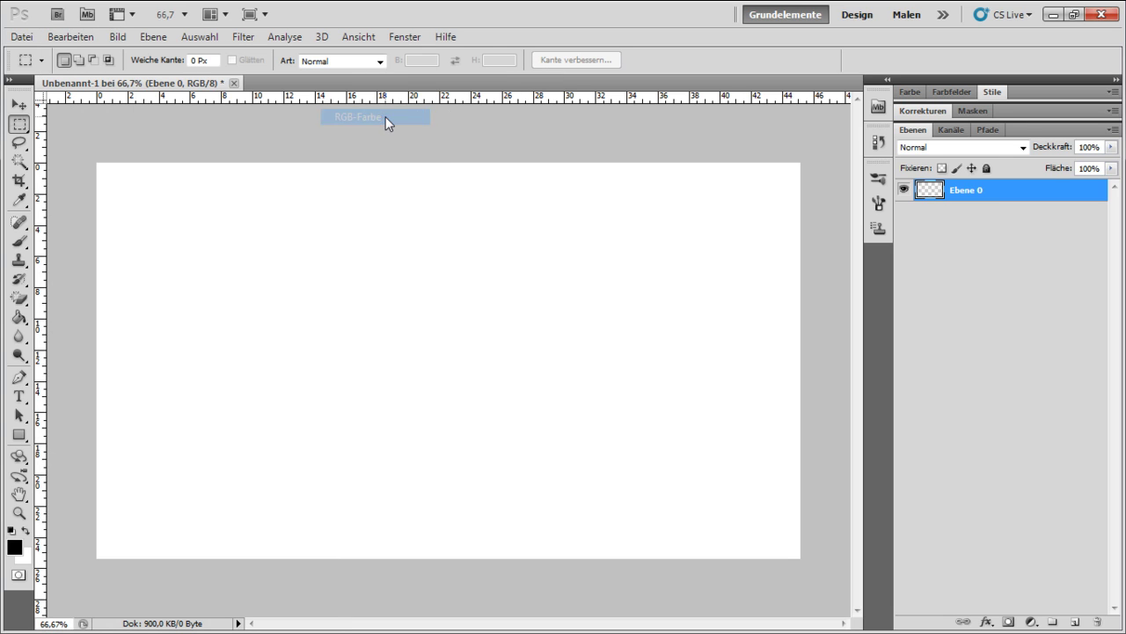
click(18, 104)
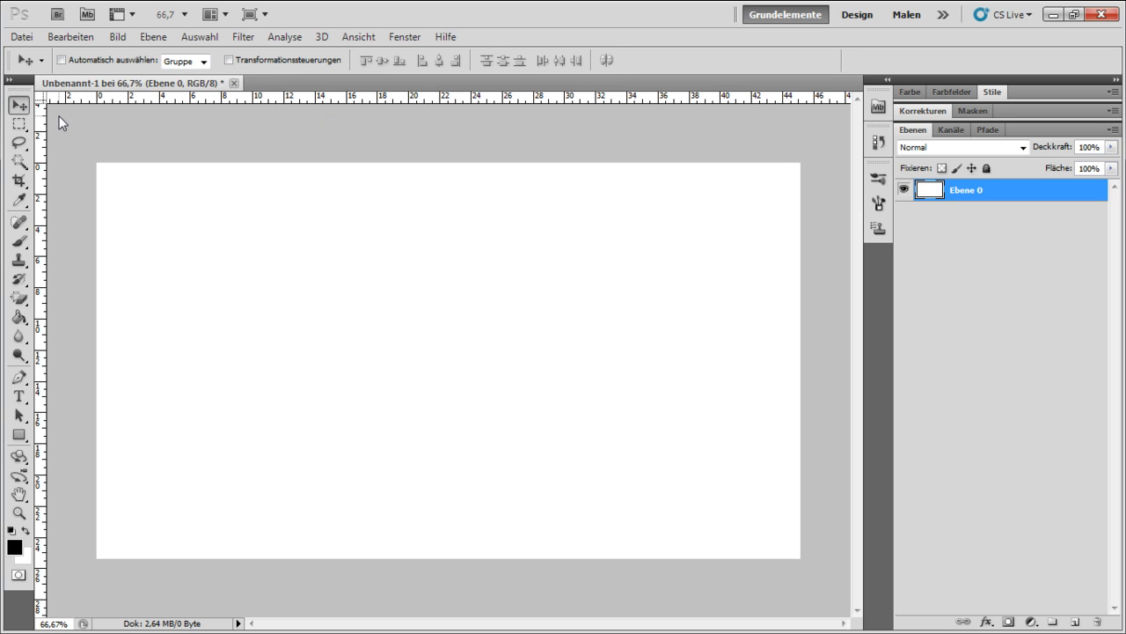
Render Wolken clouds on Ebene 0 and apply the Diagonal verwischen filter.
click(241, 37)
mouse_move(290, 218)
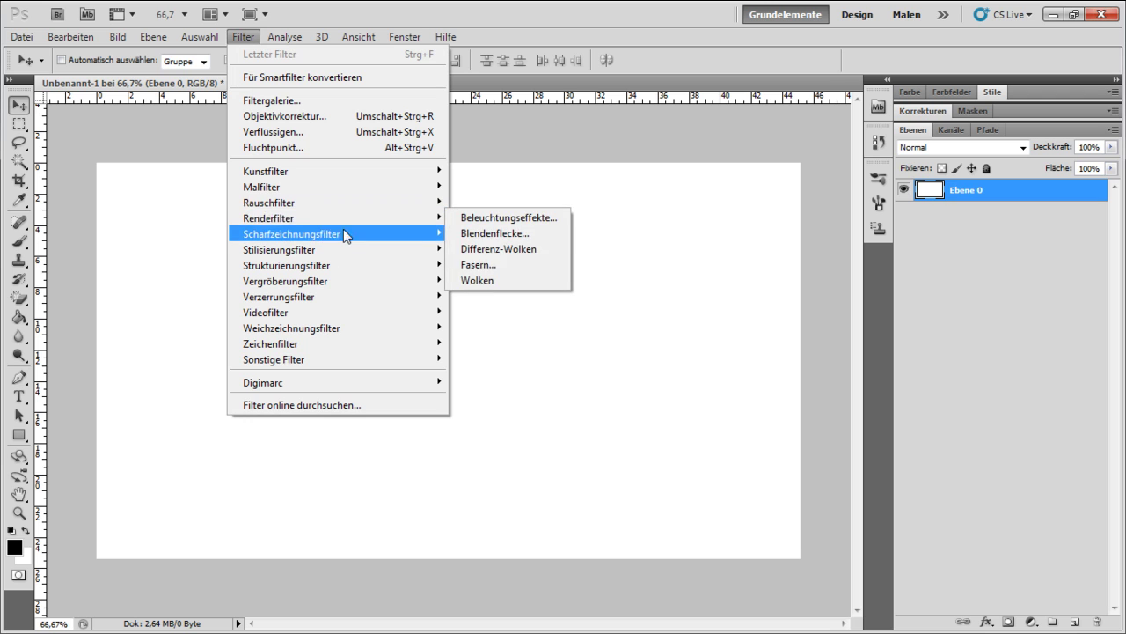
click(506, 282)
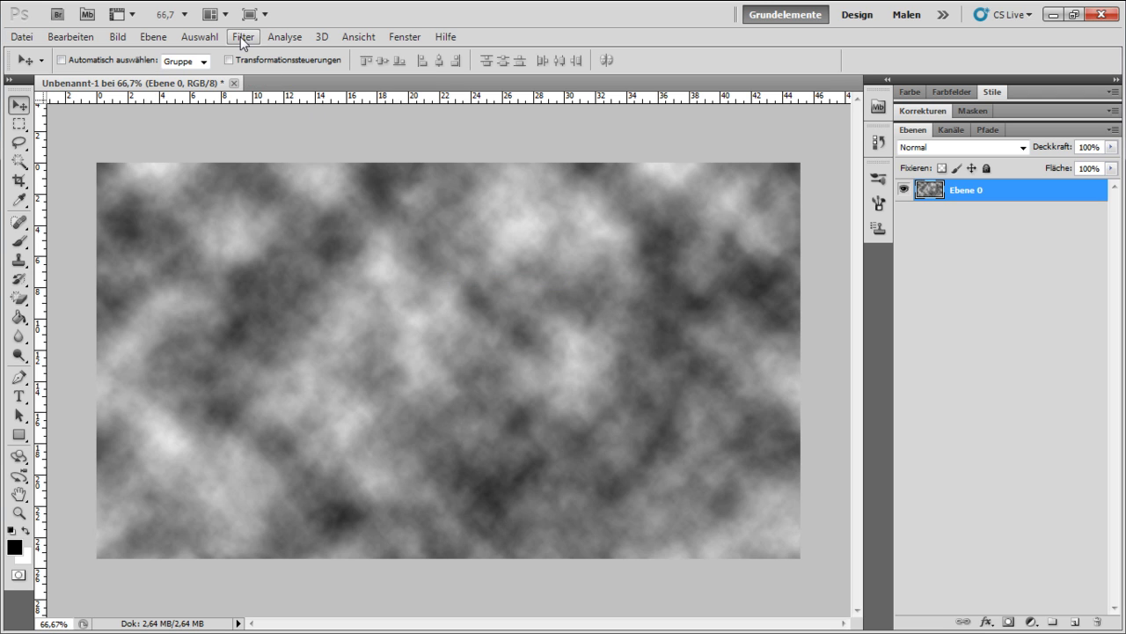
click(241, 36)
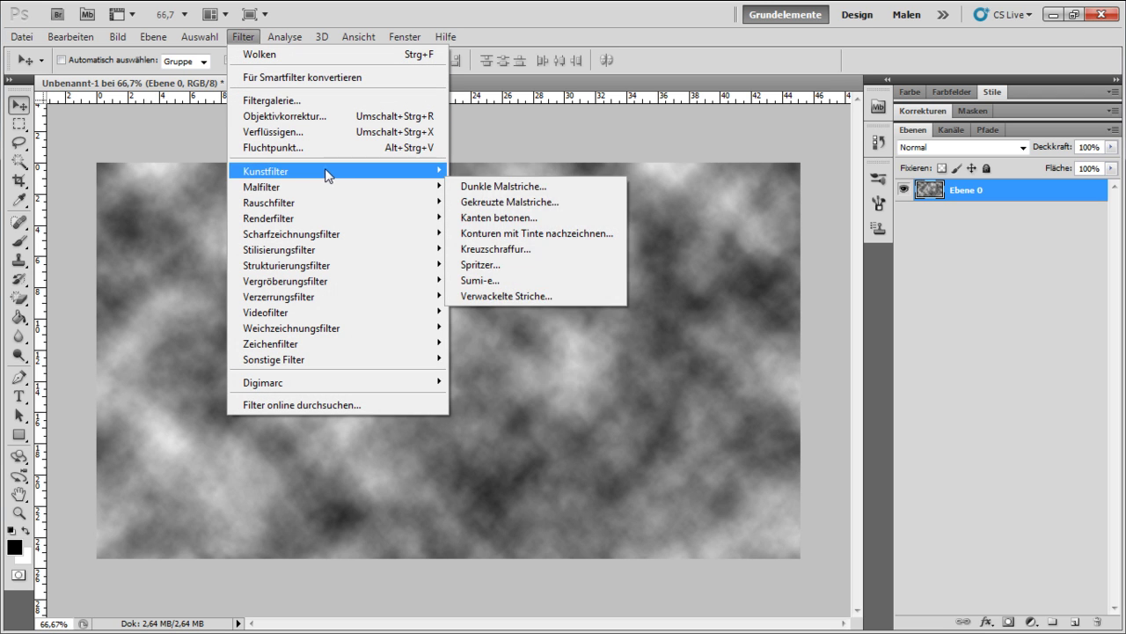
click(567, 204)
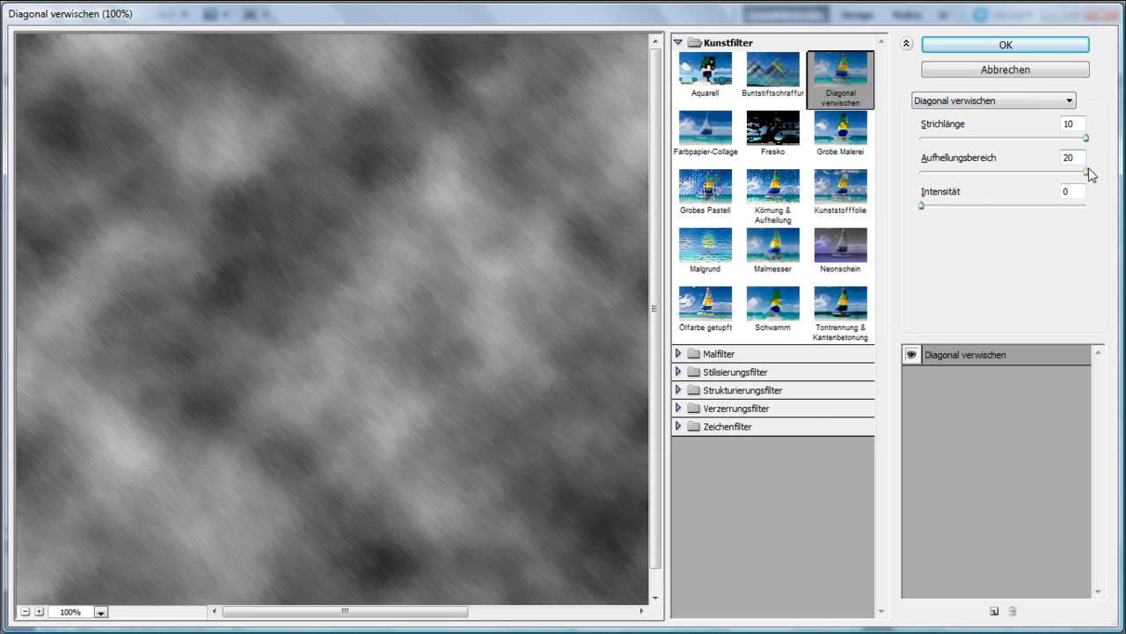
click(981, 47)
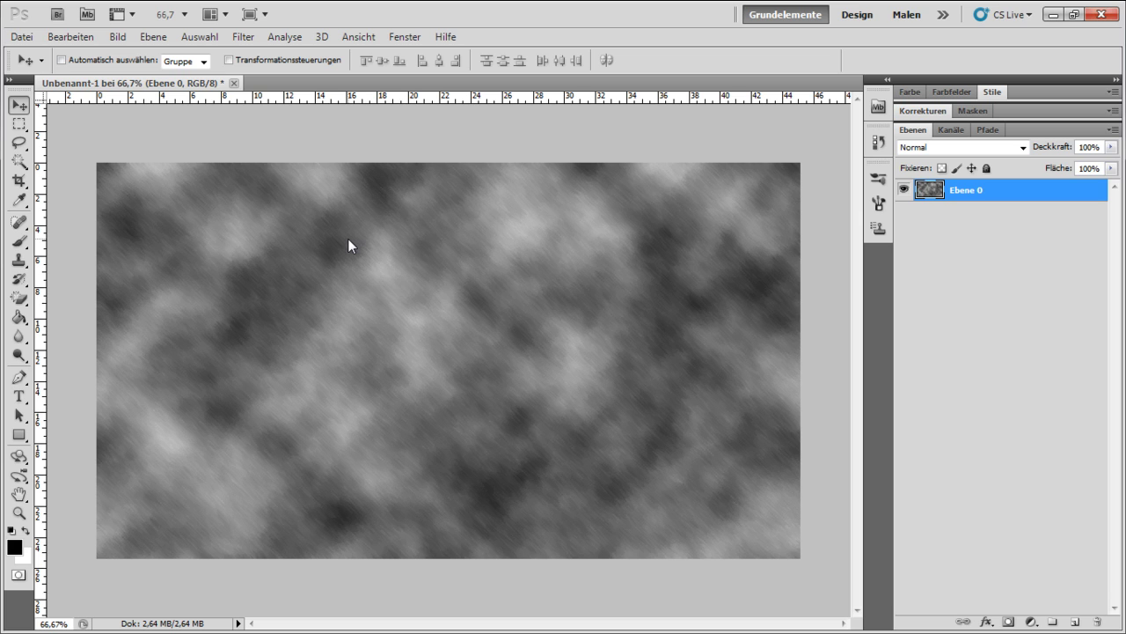
Darken the clouds with Levels: black point 18, midtones 0,66.
key(ctrl+l)
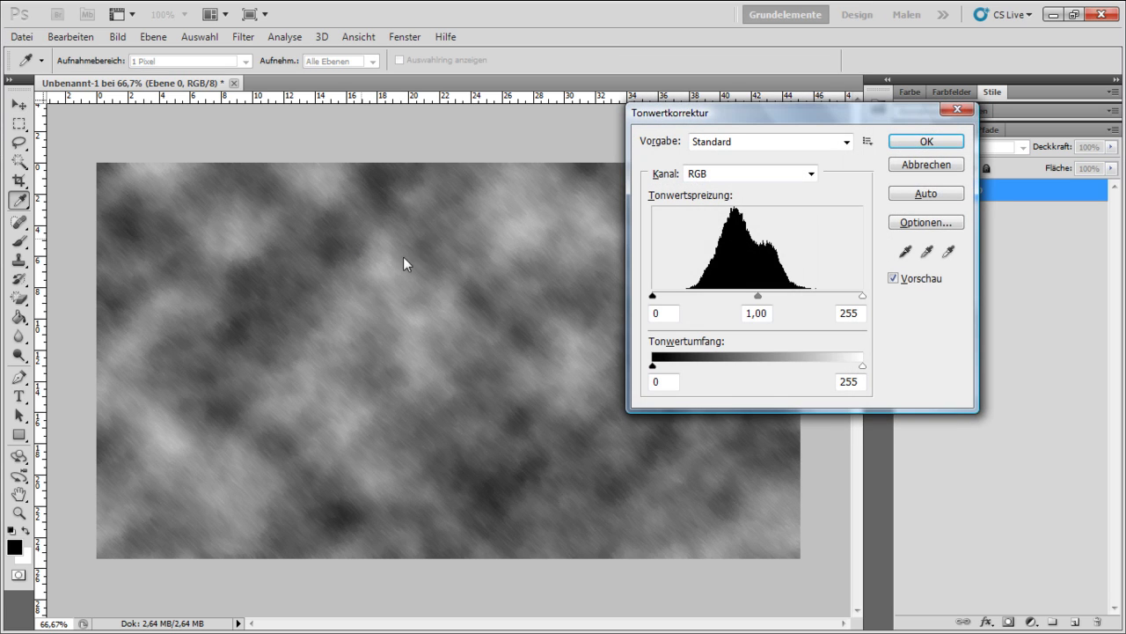
drag(760, 295, 785, 302)
drag(652, 295, 661, 297)
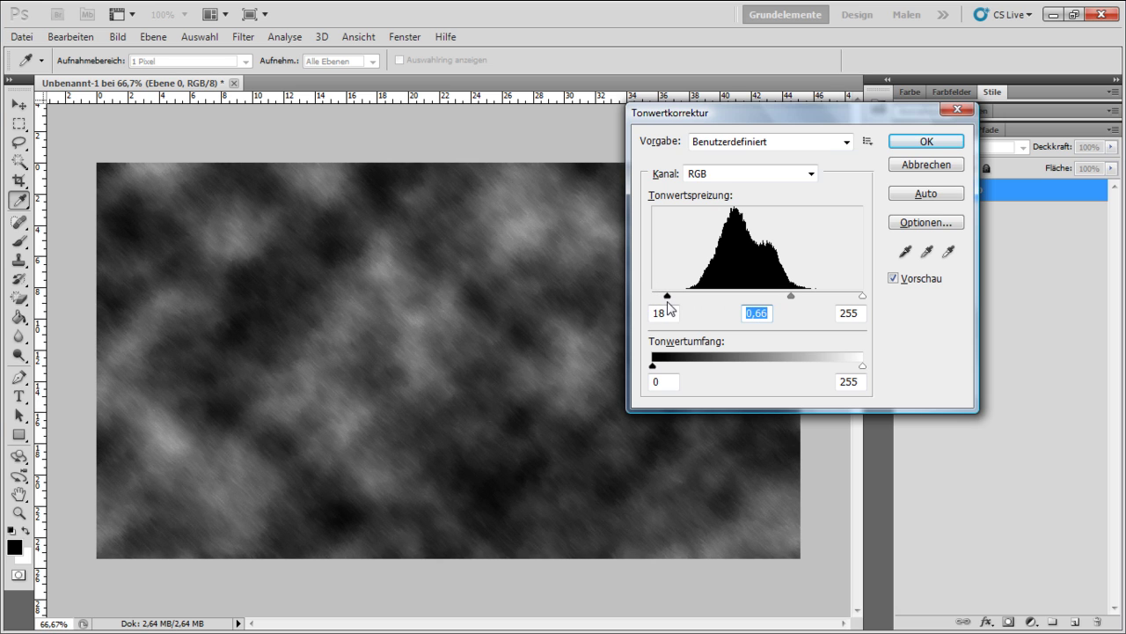
drag(663, 302, 669, 299)
click(926, 141)
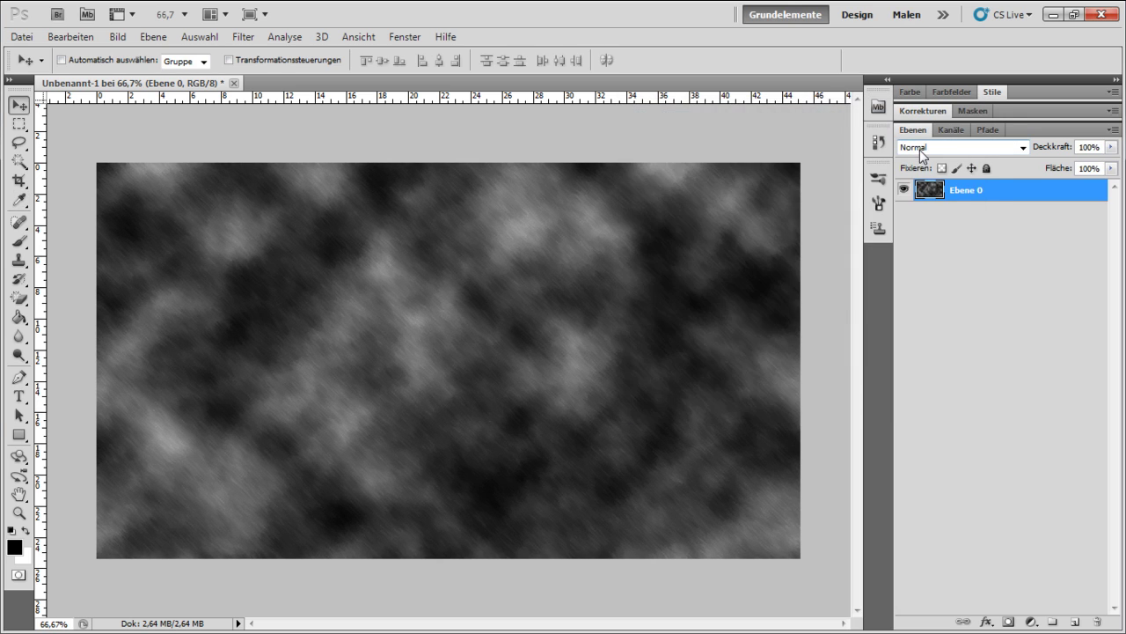
Add a new layer and fill it with black.
click(1075, 621)
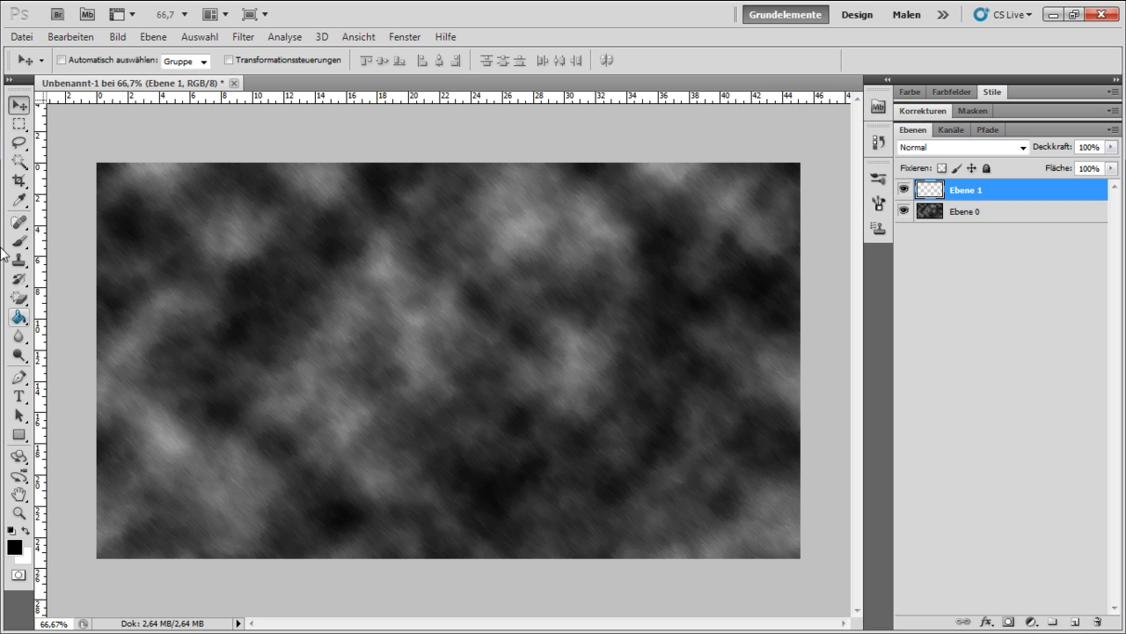
click(15, 319)
click(133, 308)
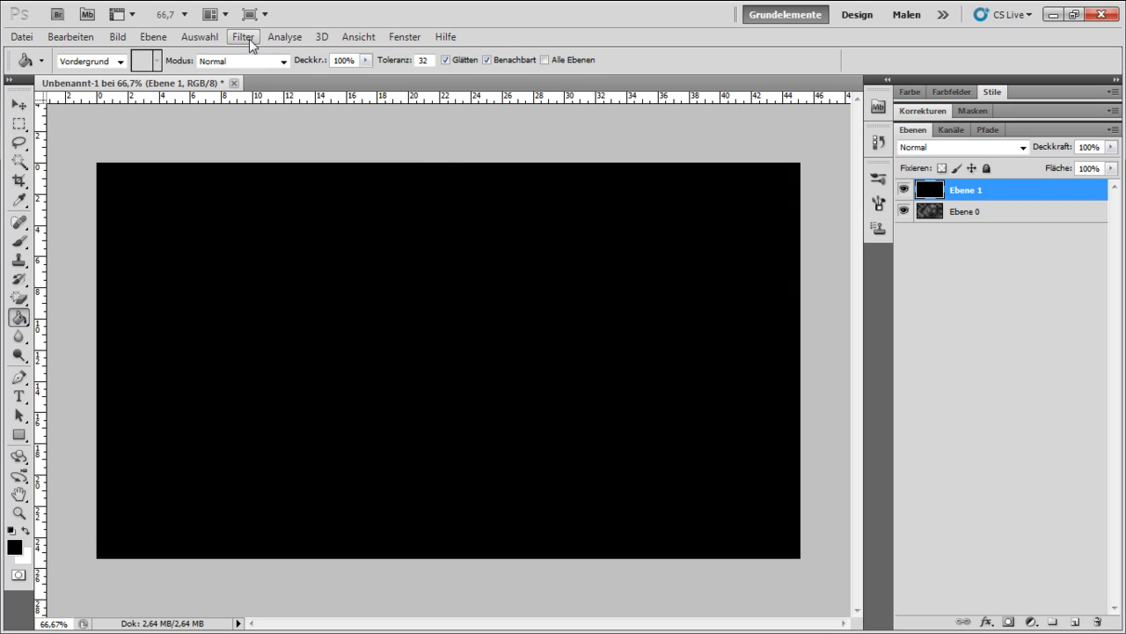
Add monochromatic Gaussian noise at about 49,5% to the black layer.
click(249, 39)
mouse_move(269, 202)
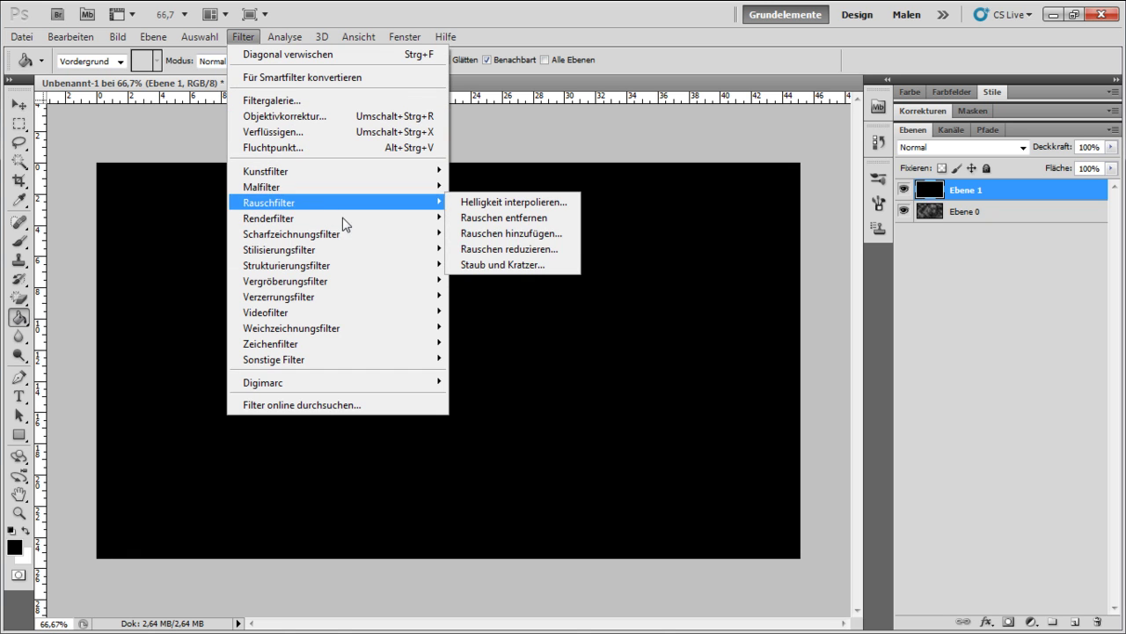
click(528, 234)
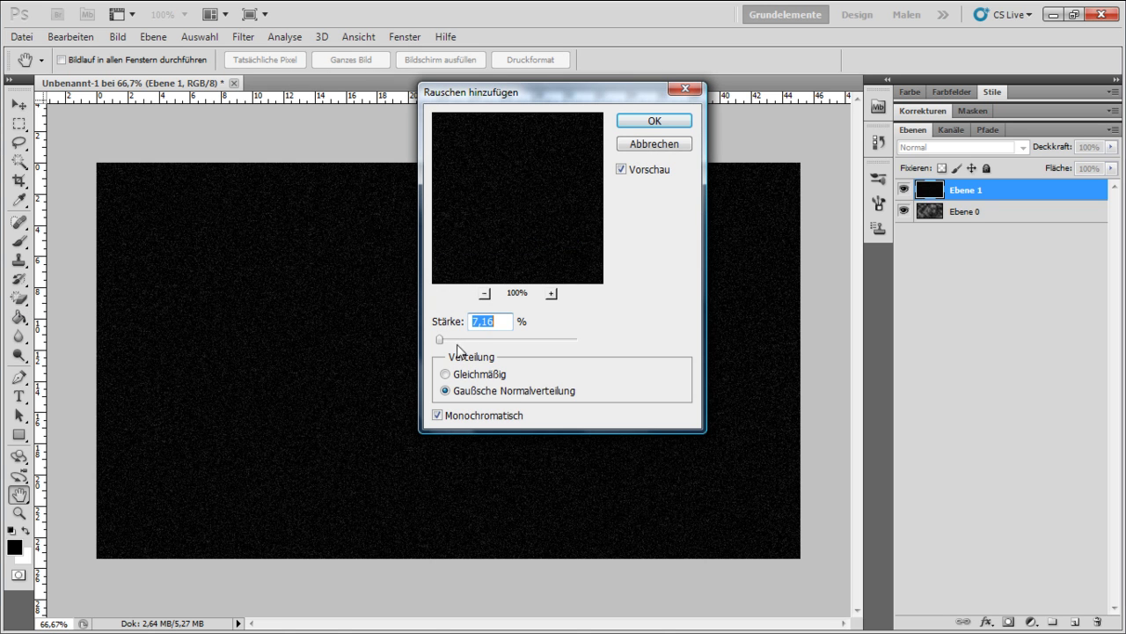
drag(445, 338, 455, 339)
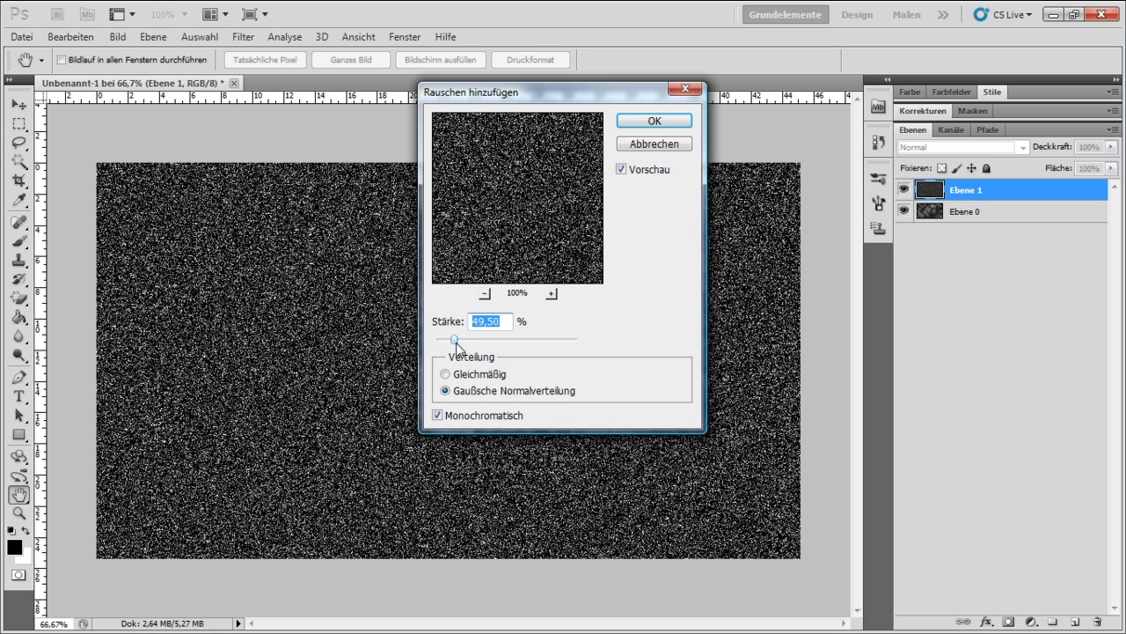
click(656, 124)
click(19, 105)
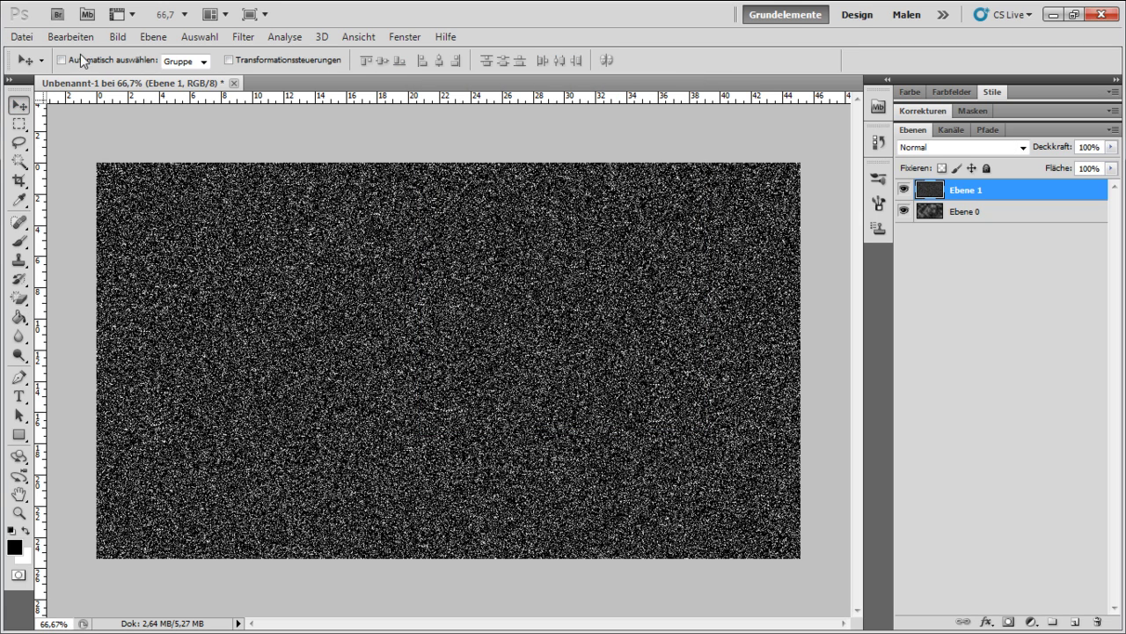
Scale the noise layer down into the top-left area of the canvas.
click(77, 37)
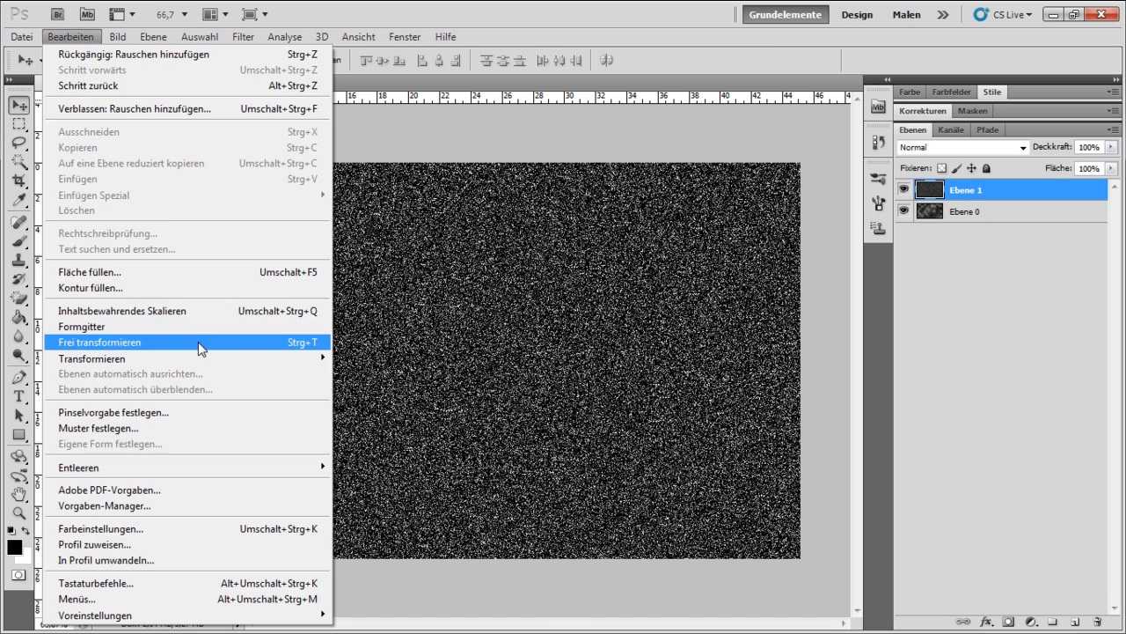
click(198, 341)
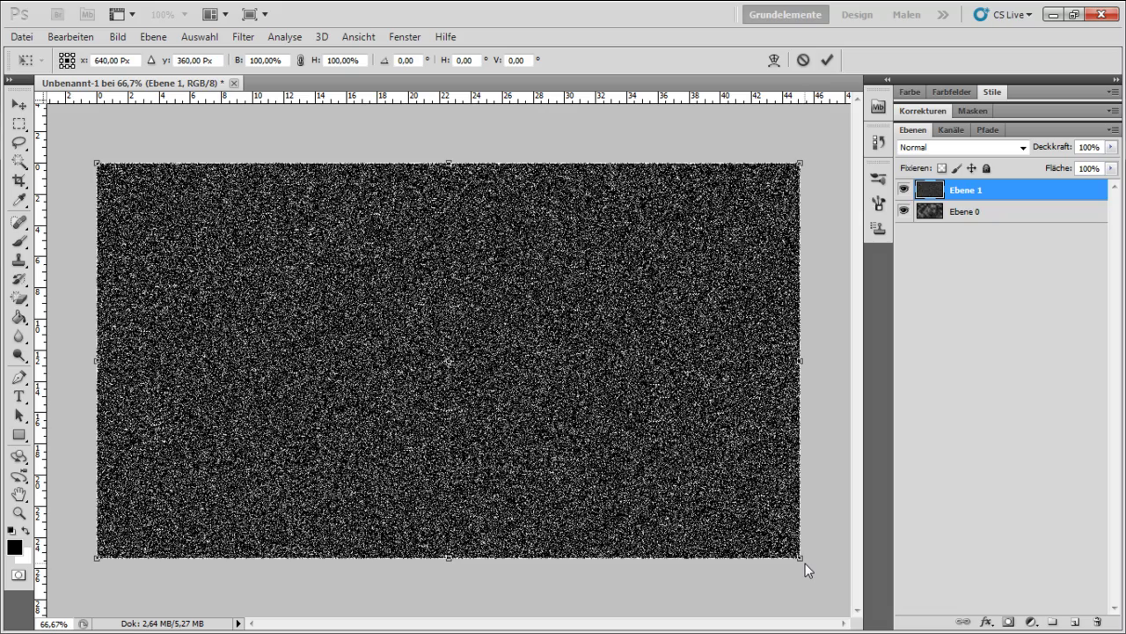
drag(805, 563, 537, 304)
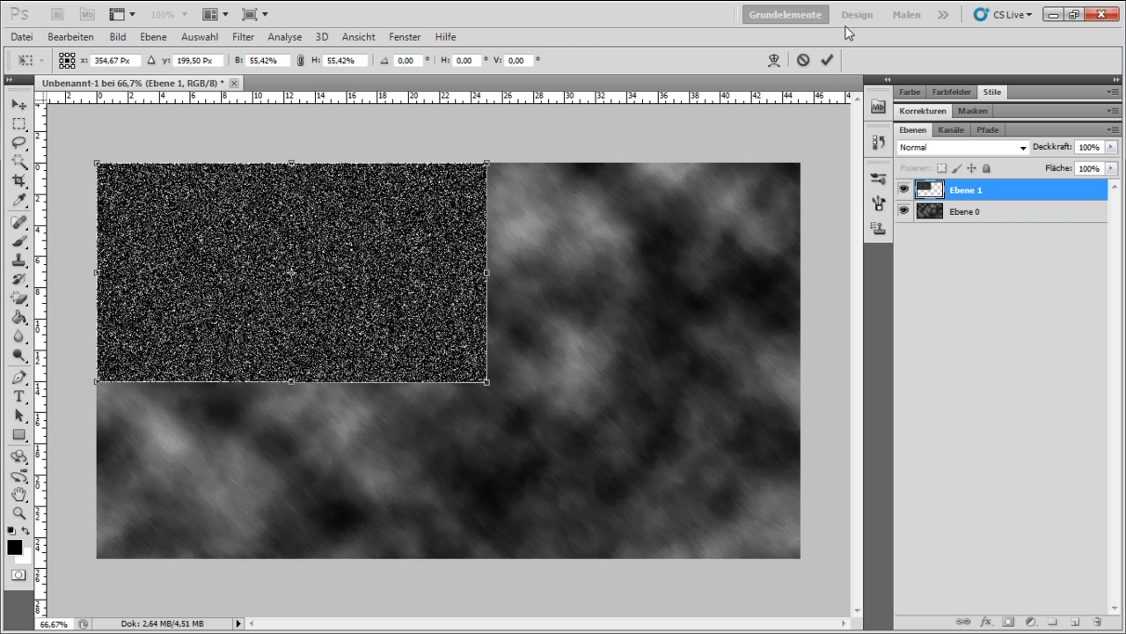
click(827, 60)
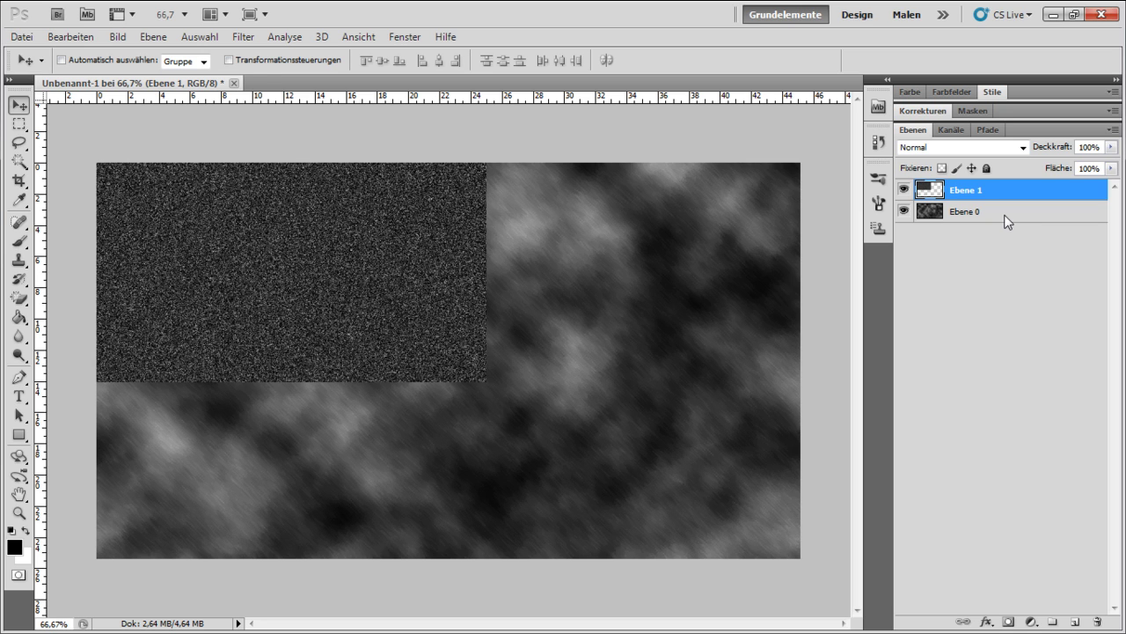
Tile the noise across the canvas by duplicating and merging it right, then down.
key(ctrl+j)
mouse_move(194, 285)
mouse_down()
mouse_move(536, 278)
mouse_move(547, 260)
mouse_up()
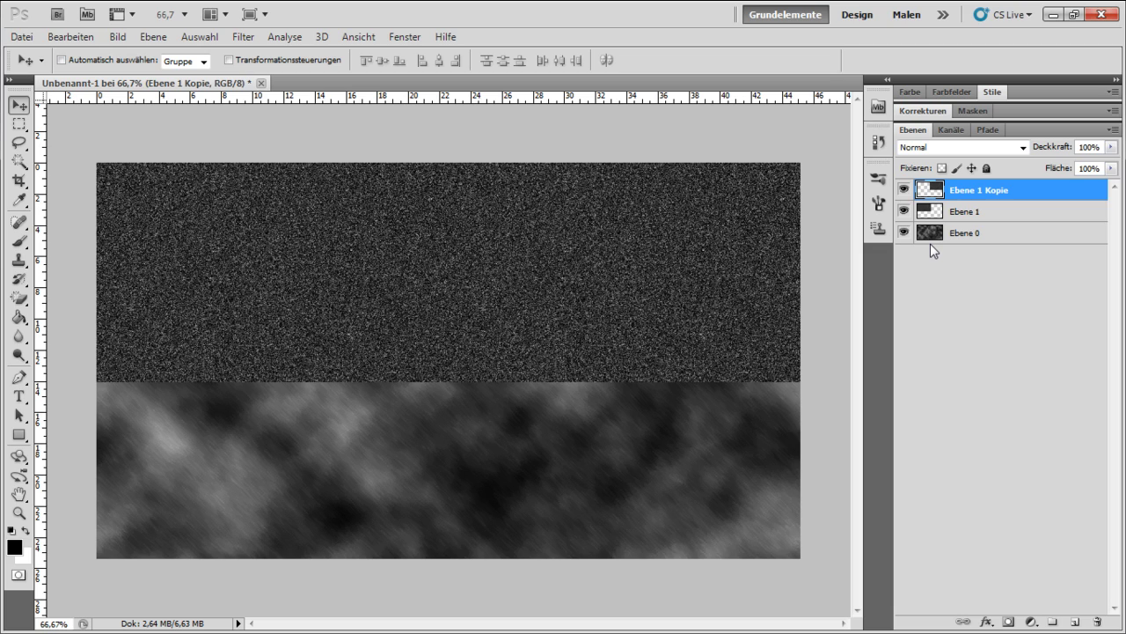
key(ctrl+e)
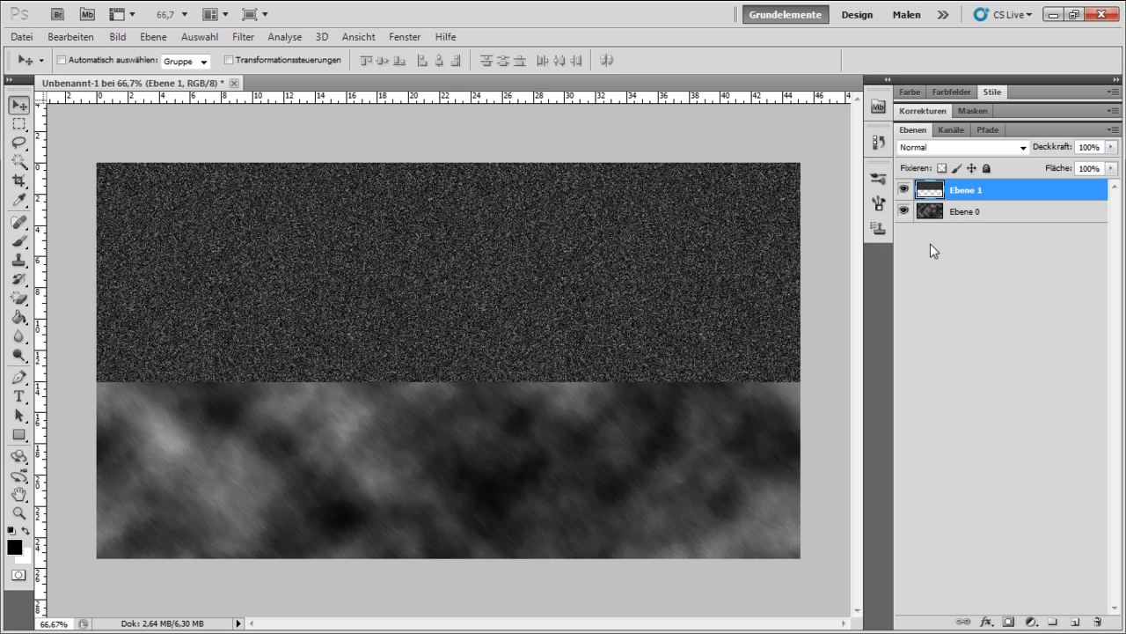
key(ctrl+j)
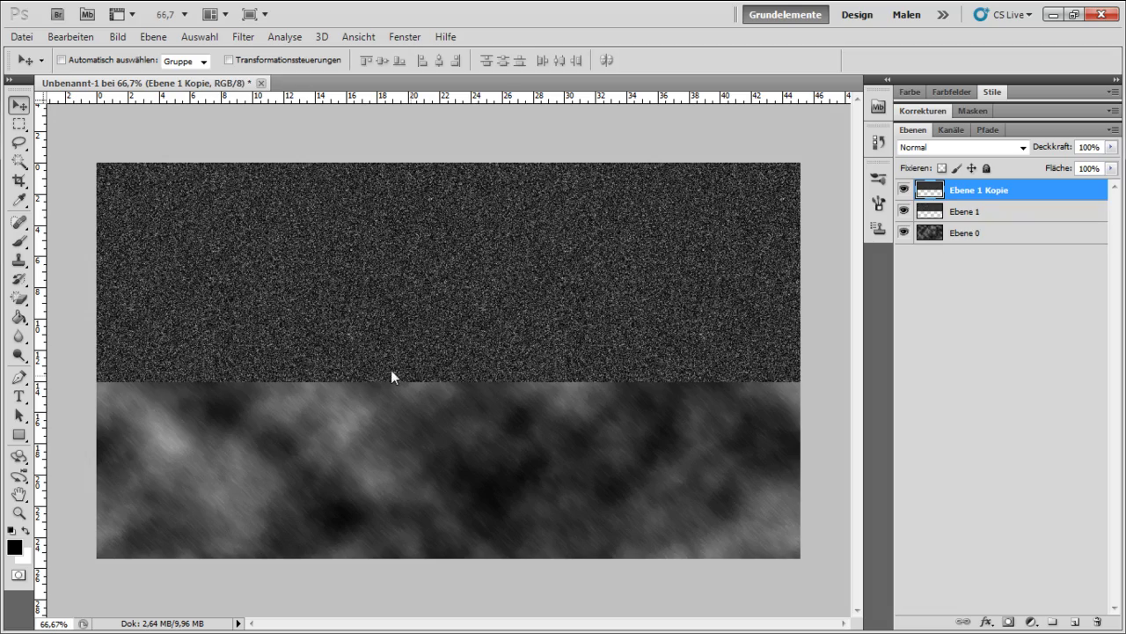
mouse_move(389, 339)
mouse_down()
mouse_move(379, 436)
mouse_move(388, 474)
mouse_up()
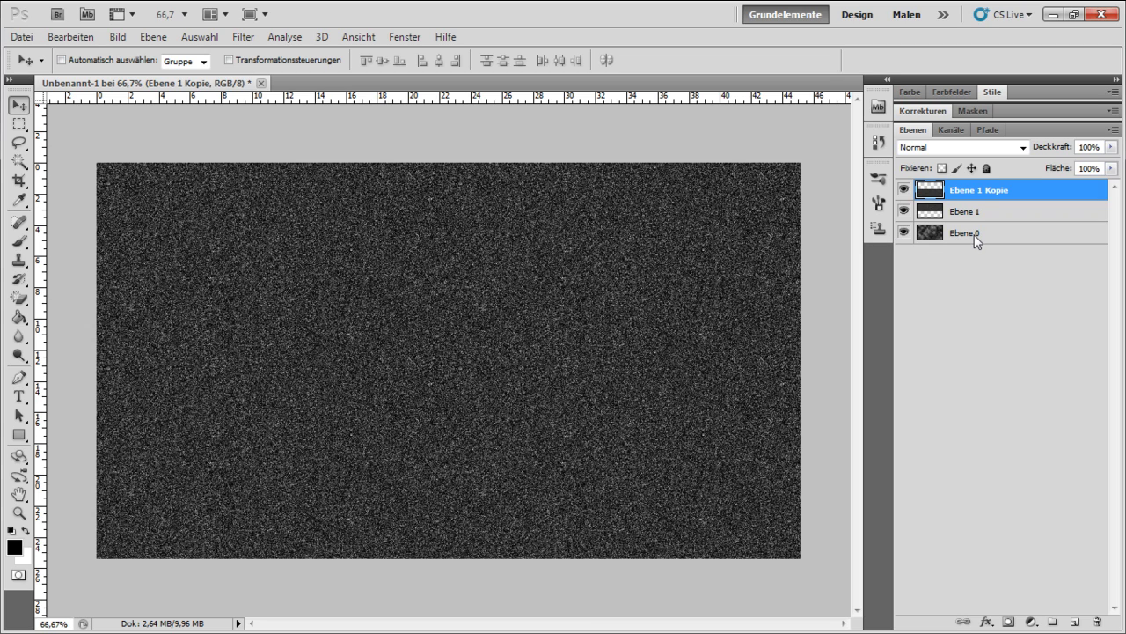
key(ctrl+e)
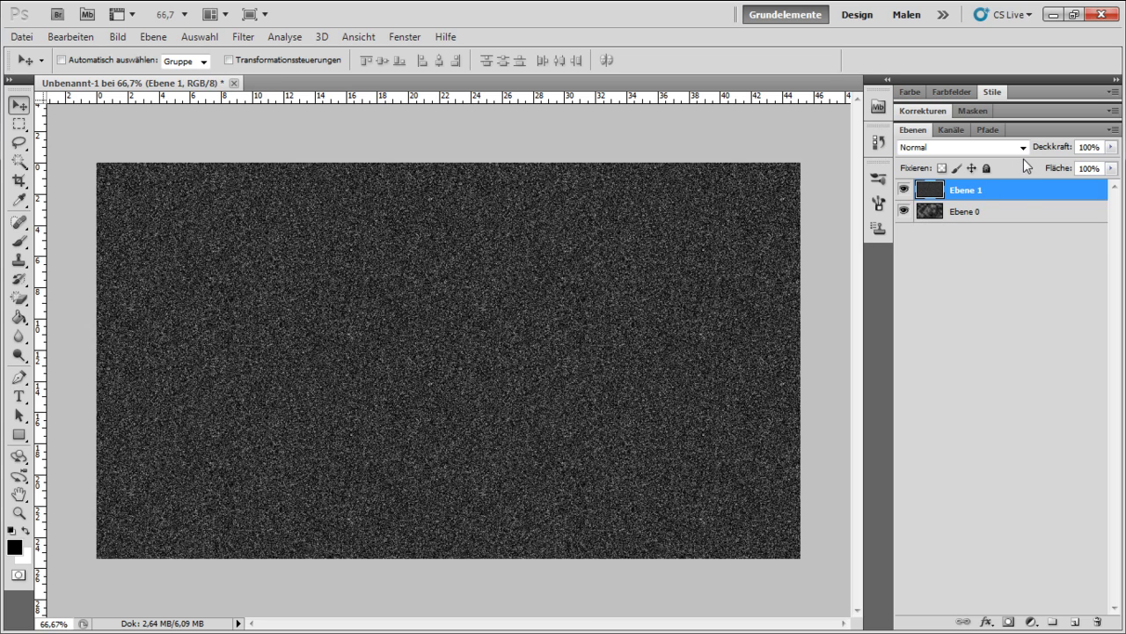
Set Ebene 1 to Multiplizieren and bring up adler.GIF in the browser.
click(1022, 148)
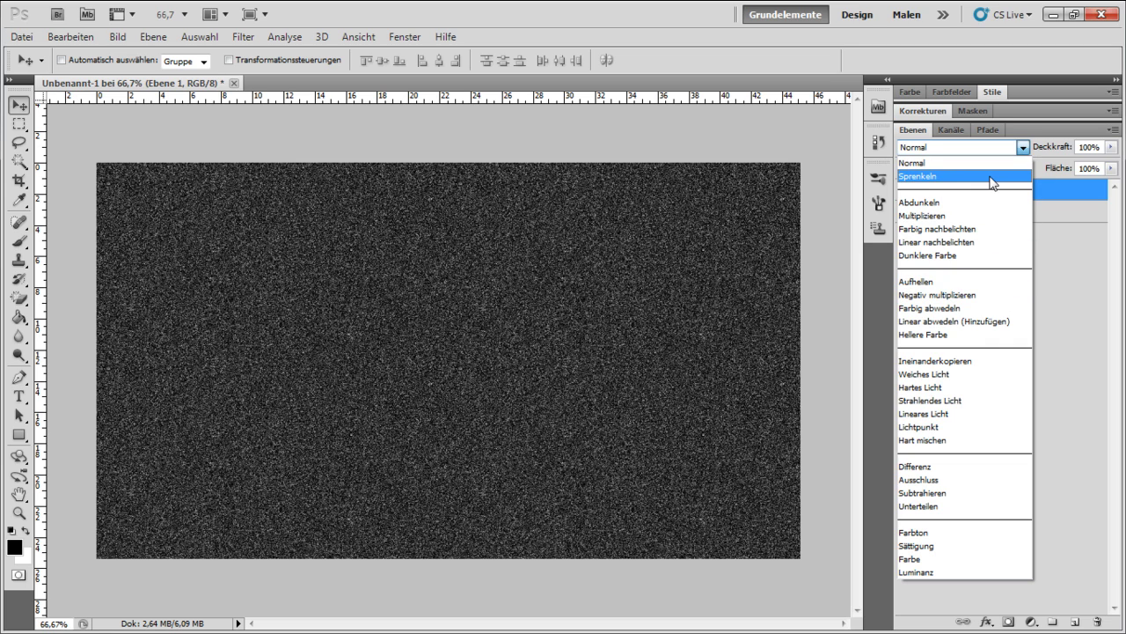
click(938, 216)
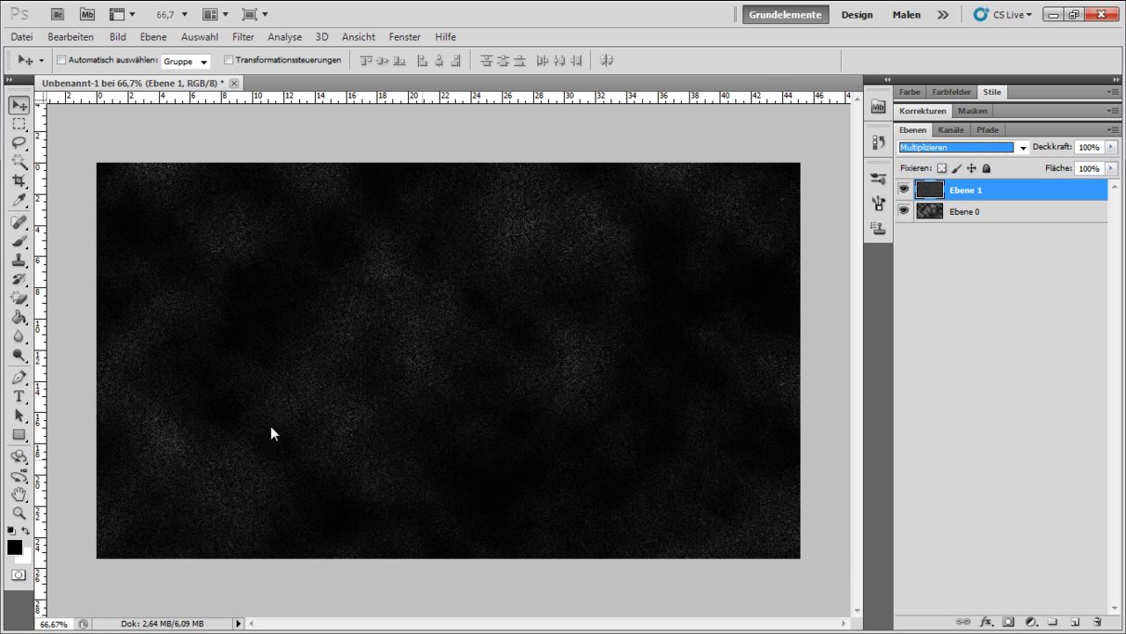
mouse_move(563, 621)
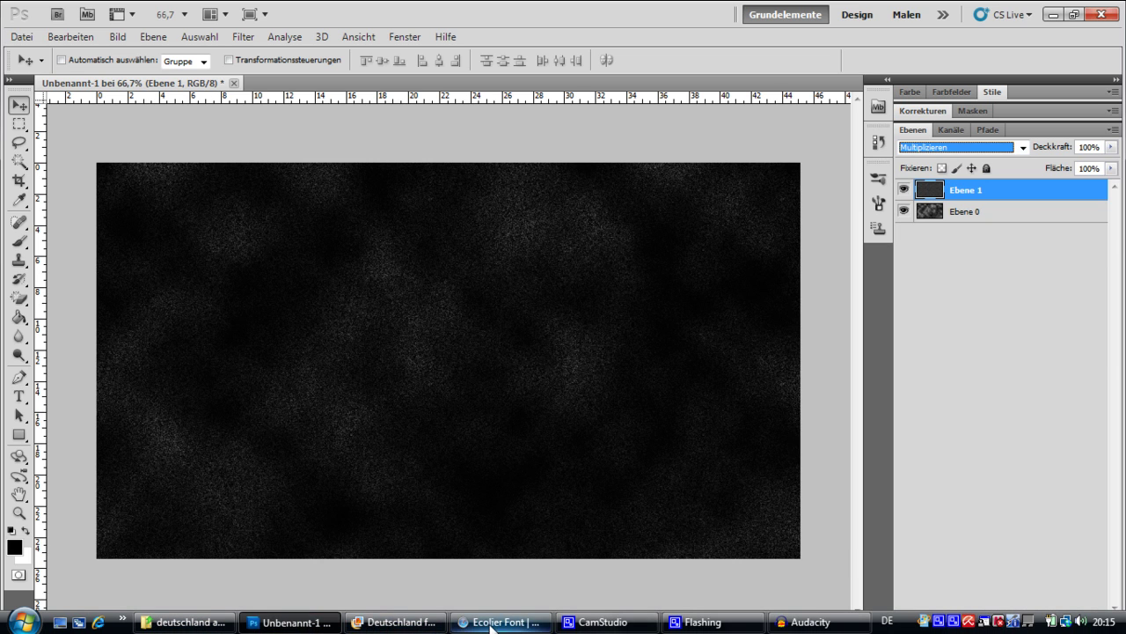
click(498, 621)
click(202, 91)
Drag the adler.GIF eagle into the document and scale it down.
mouse_move(194, 214)
mouse_down()
mouse_move(267, 361)
mouse_move(383, 358)
mouse_up()
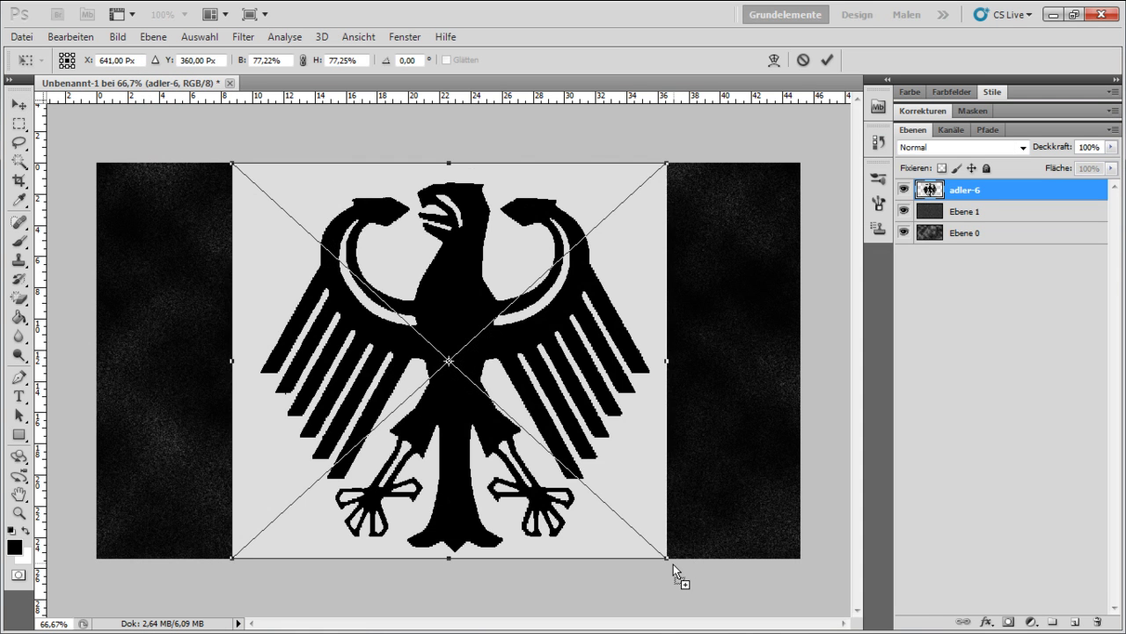
drag(652, 529, 560, 423)
click(828, 60)
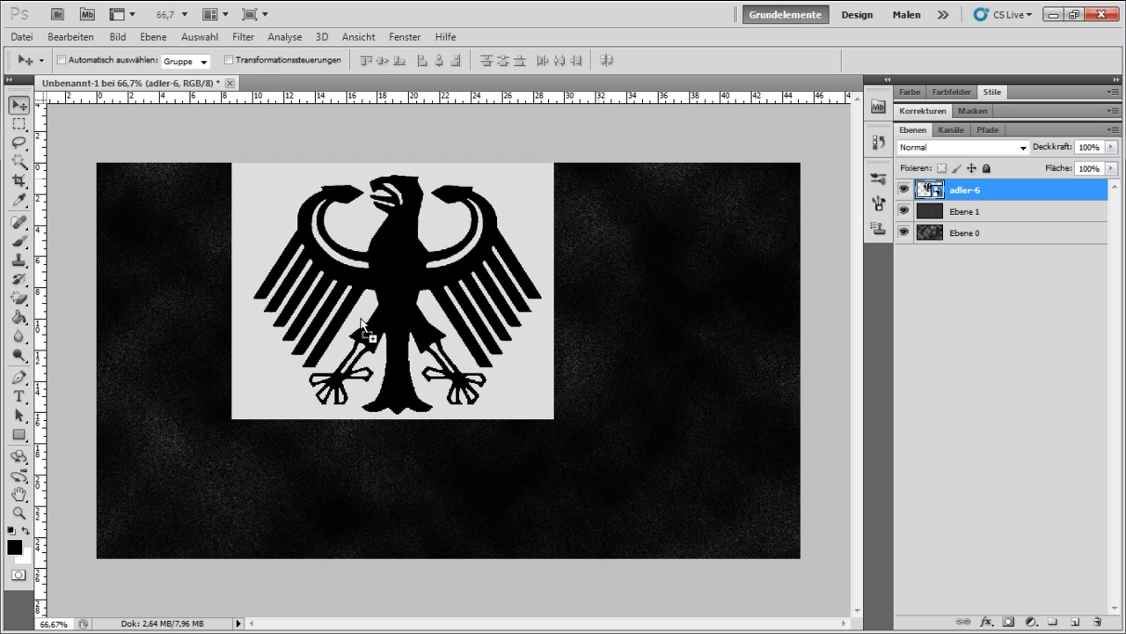
alt+scroll(307, 229, up, 1)
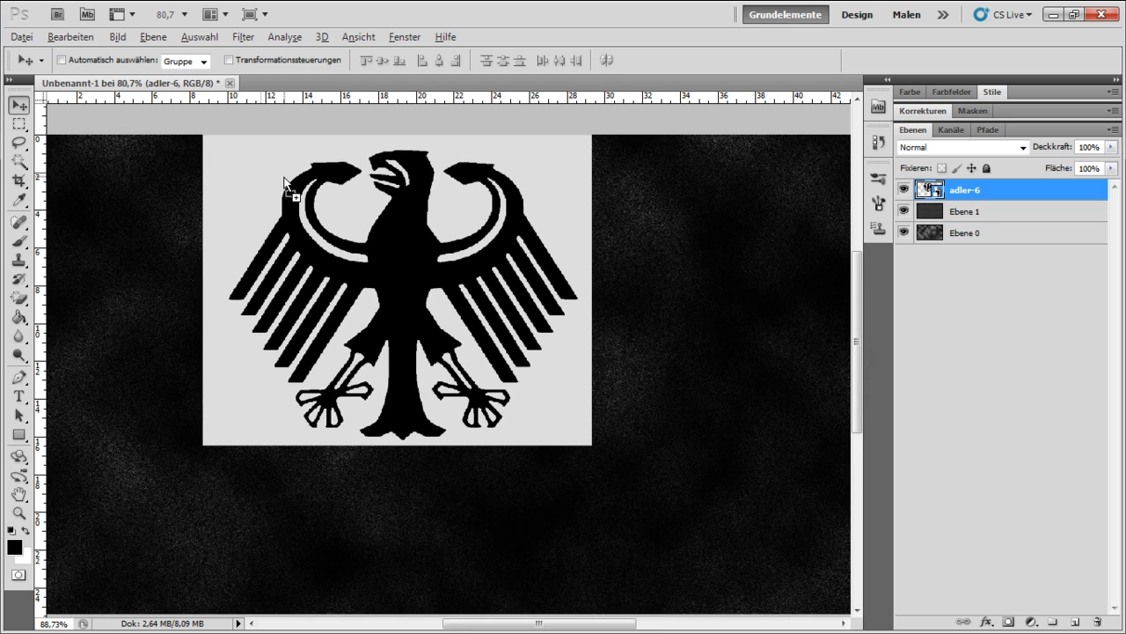
alt+scroll(299, 185, up, 1)
Rasterize the adler-6 layer into ordinary pixels.
right_click(979, 190)
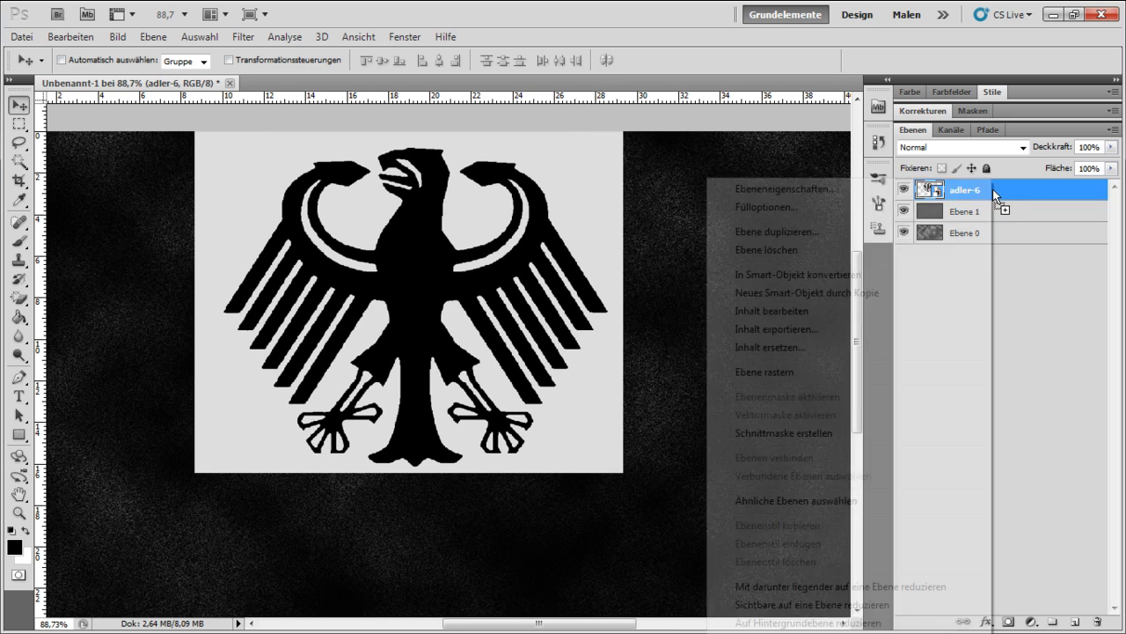
click(812, 375)
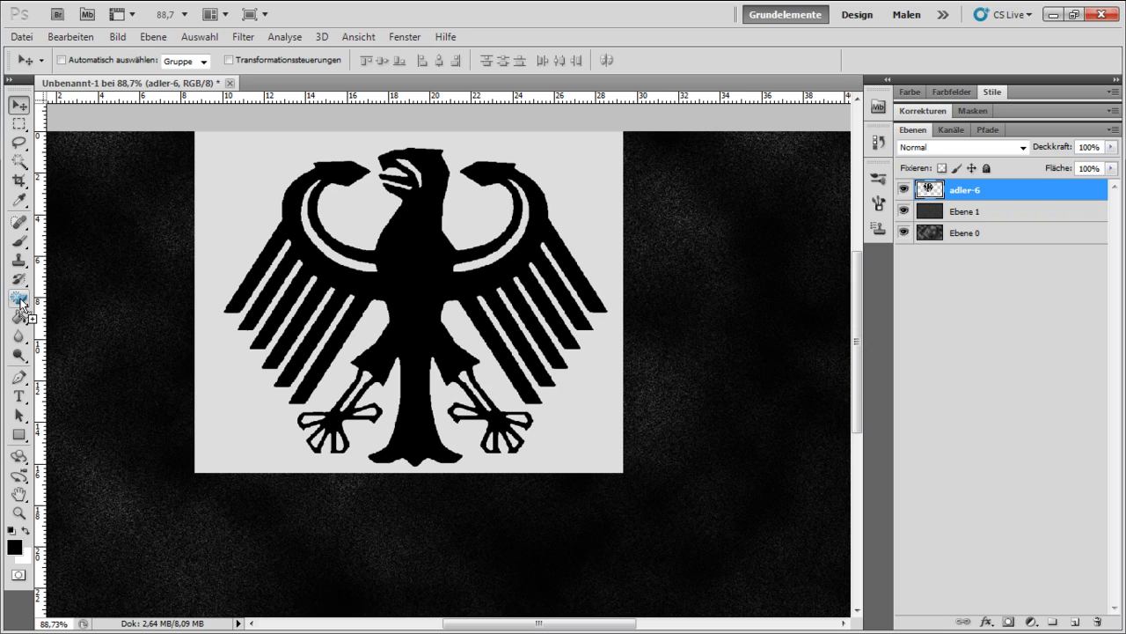
drag(22, 304, 83, 339)
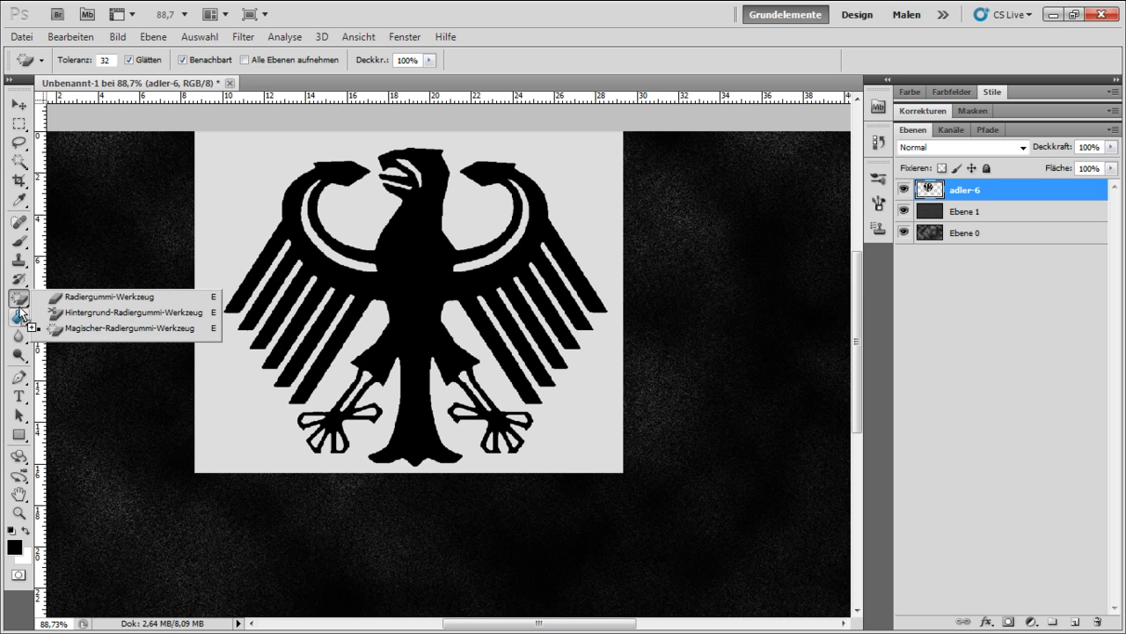
Magic-erase the grey backdrop, wing arcs, head patch and right leg bar.
click(88, 327)
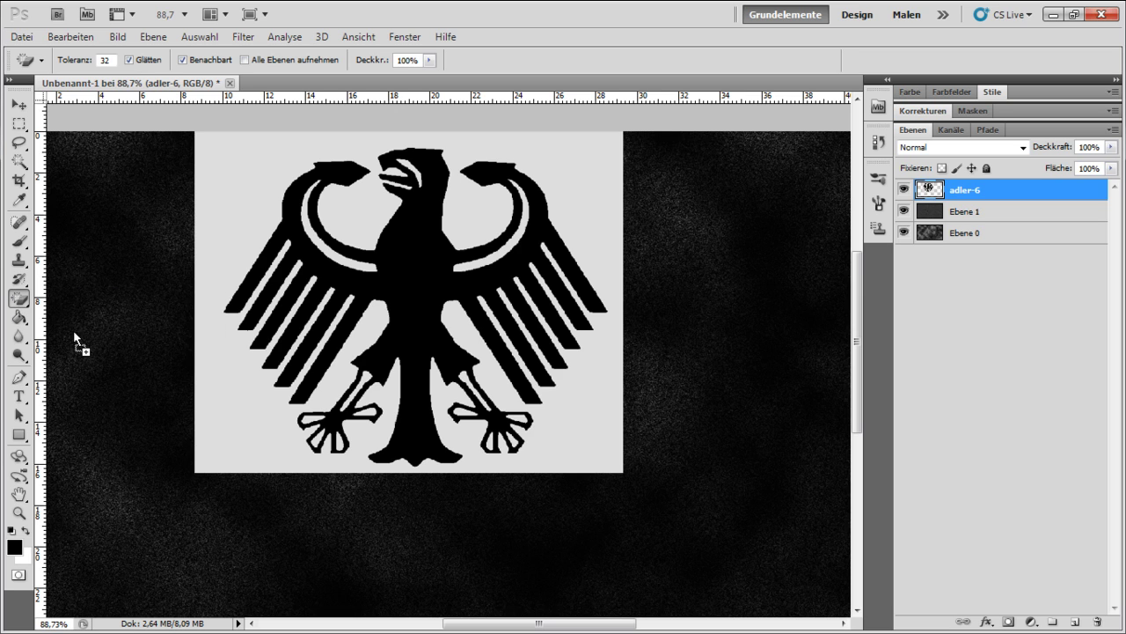
click(212, 197)
scroll(363, 245, up, 2)
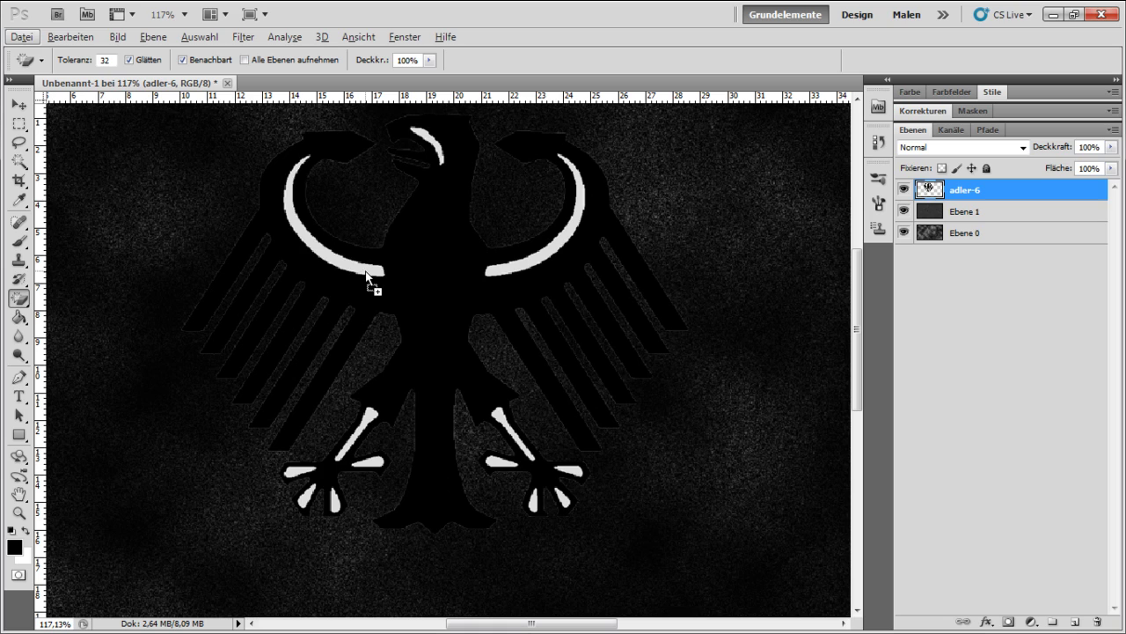
click(366, 273)
click(537, 262)
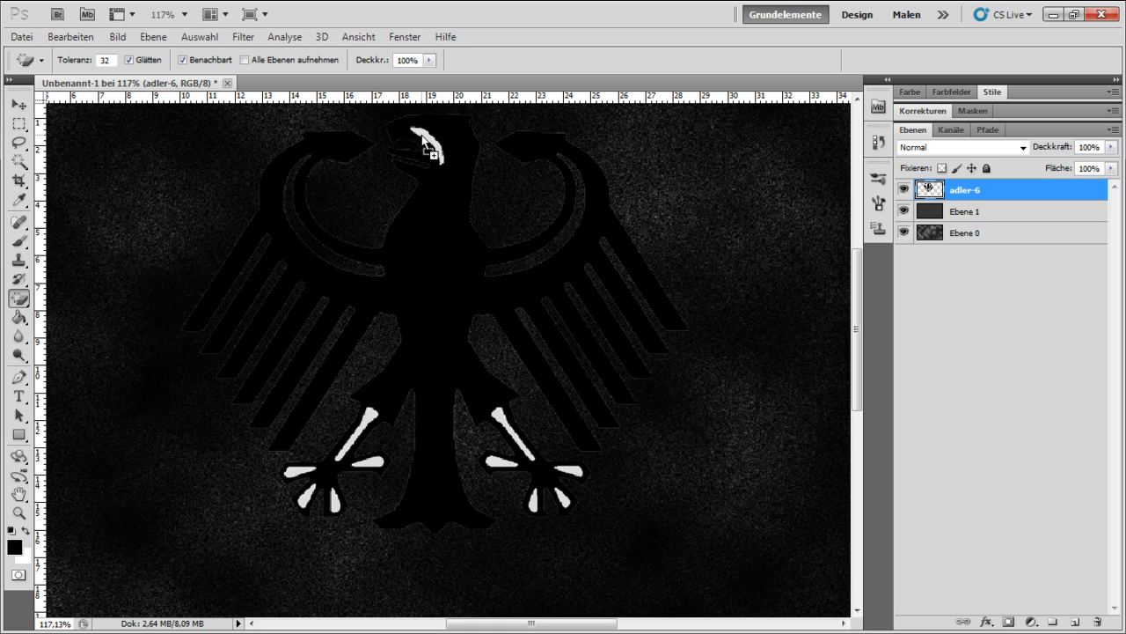
click(425, 141)
click(515, 432)
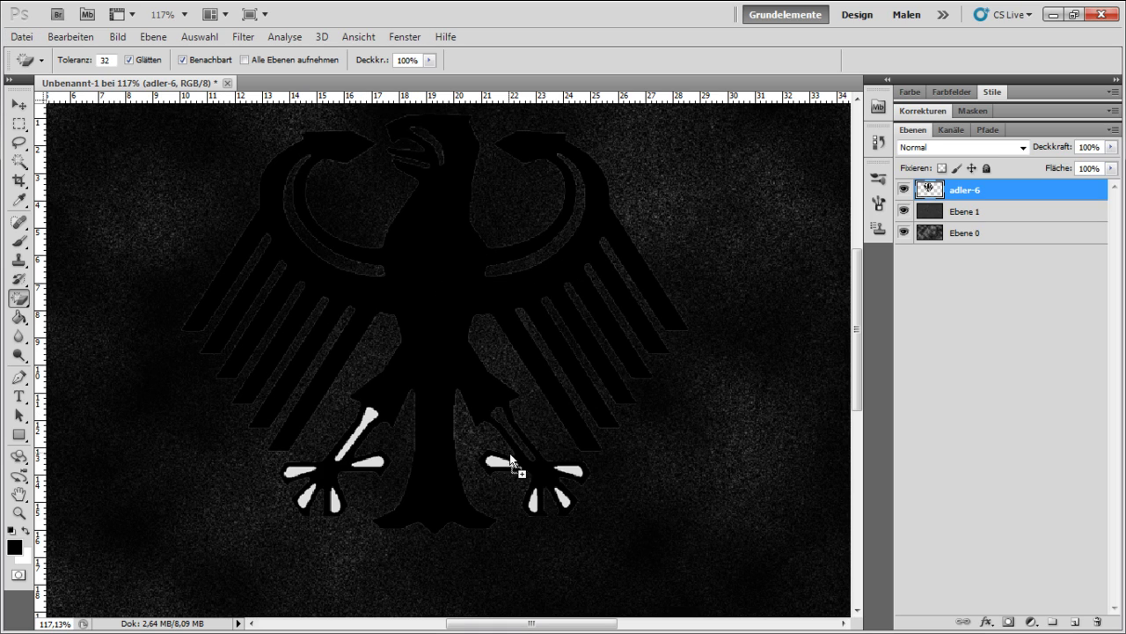
Erase the white claws of both feet and the left leg's white bar.
click(498, 461)
click(571, 473)
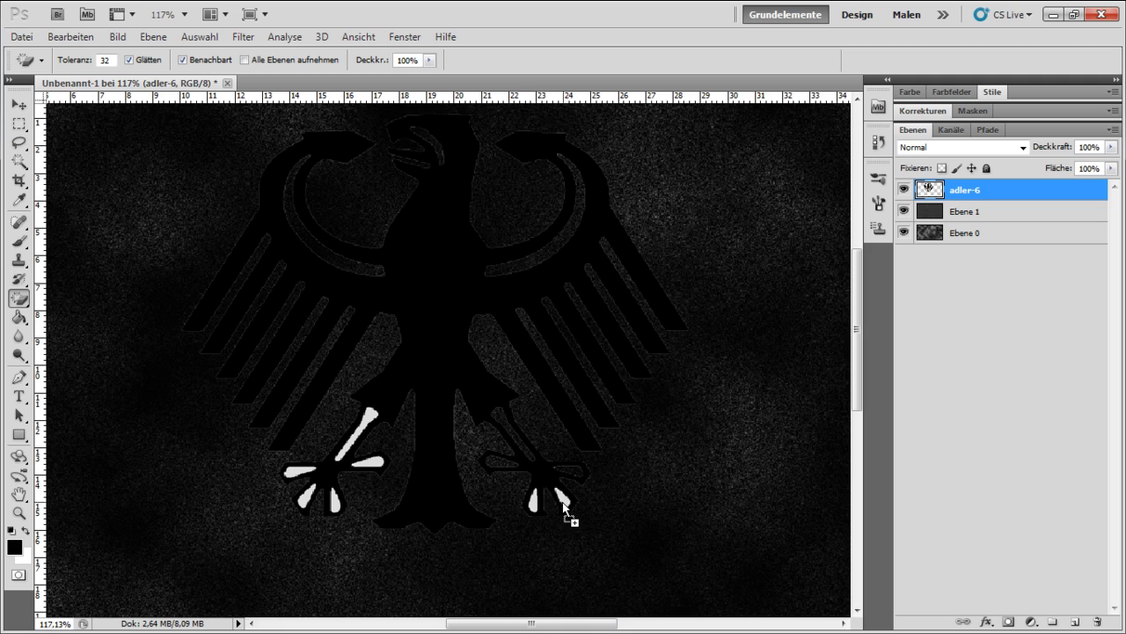
click(563, 505)
click(534, 504)
click(362, 455)
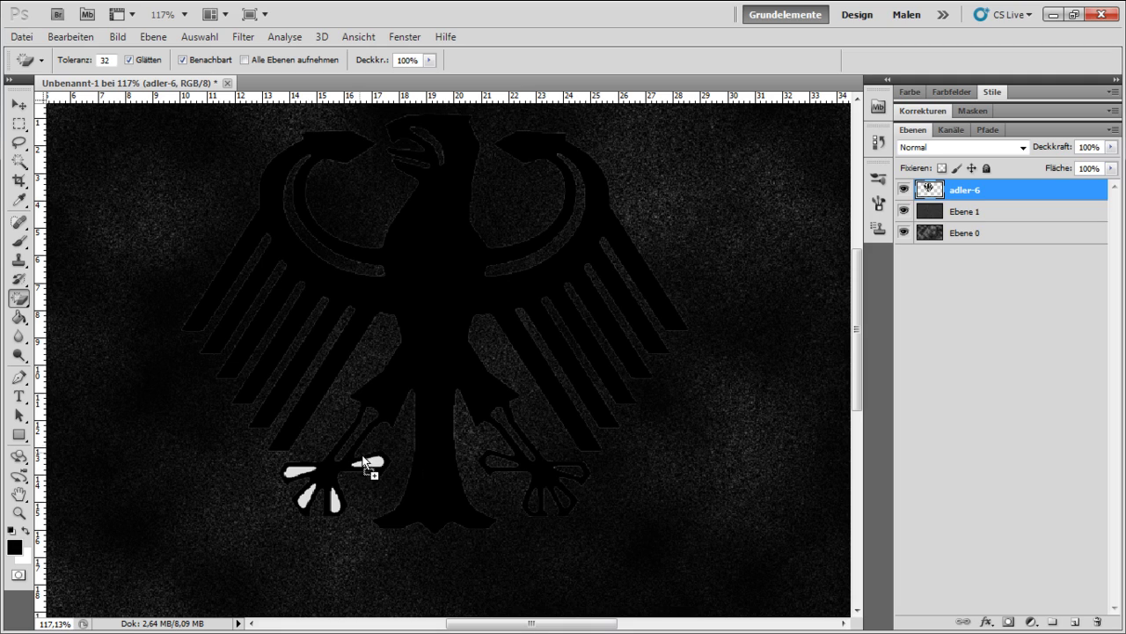
click(369, 461)
click(334, 507)
click(308, 499)
click(296, 471)
Fit the whole image on screen, briefly showing and hiding the preset styles.
click(17, 103)
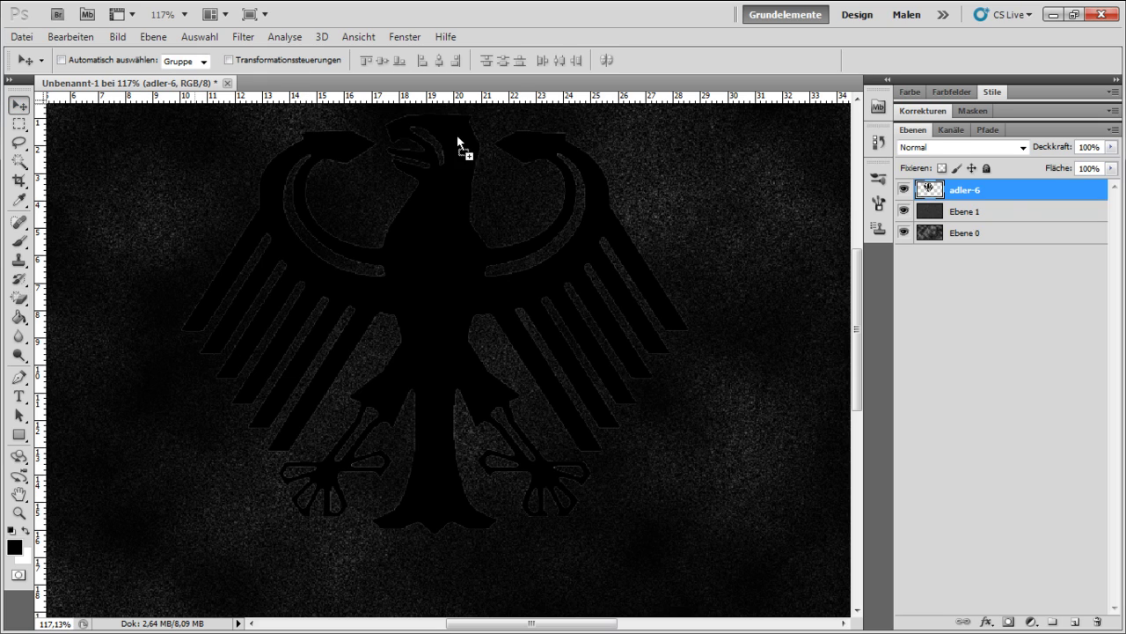
click(990, 93)
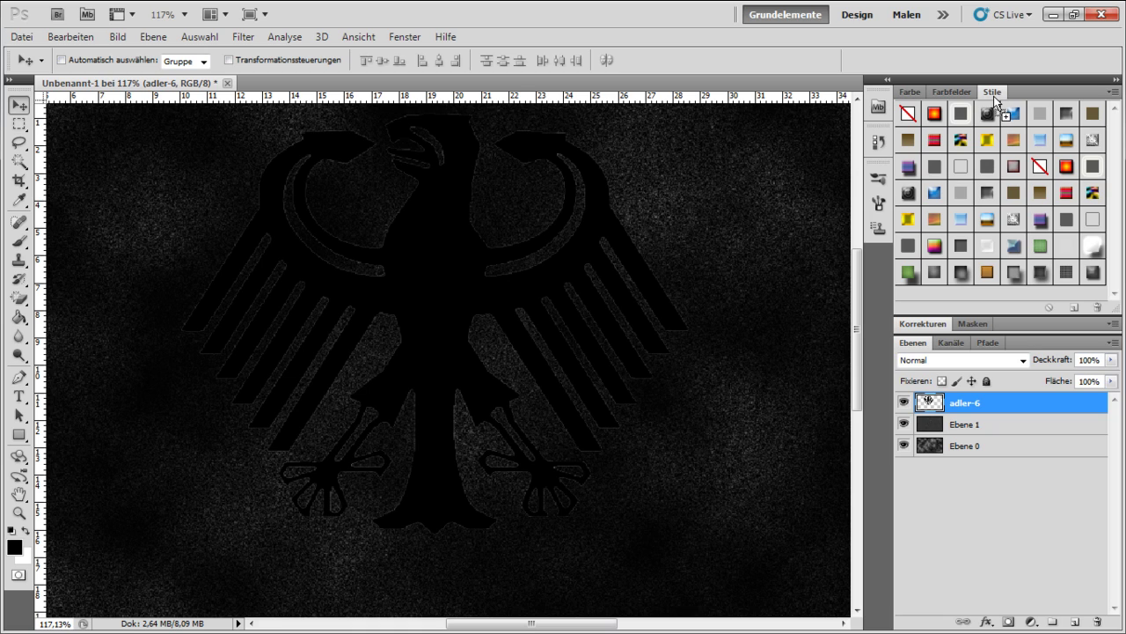
drag(1034, 397, 1022, 401)
key(ctrl+0)
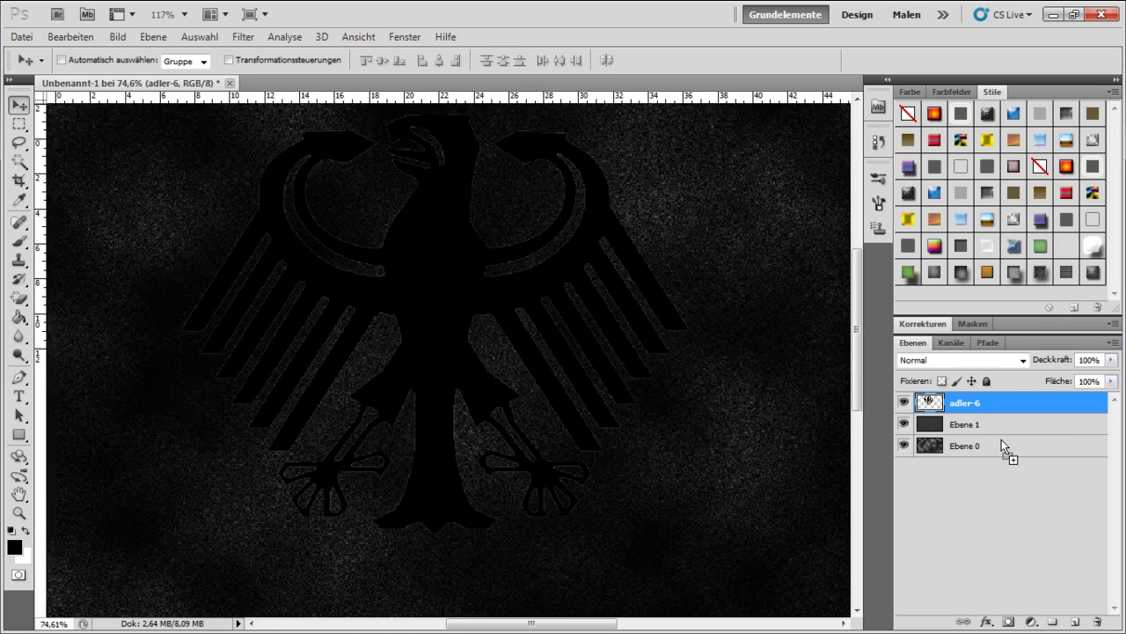
double_click(1005, 92)
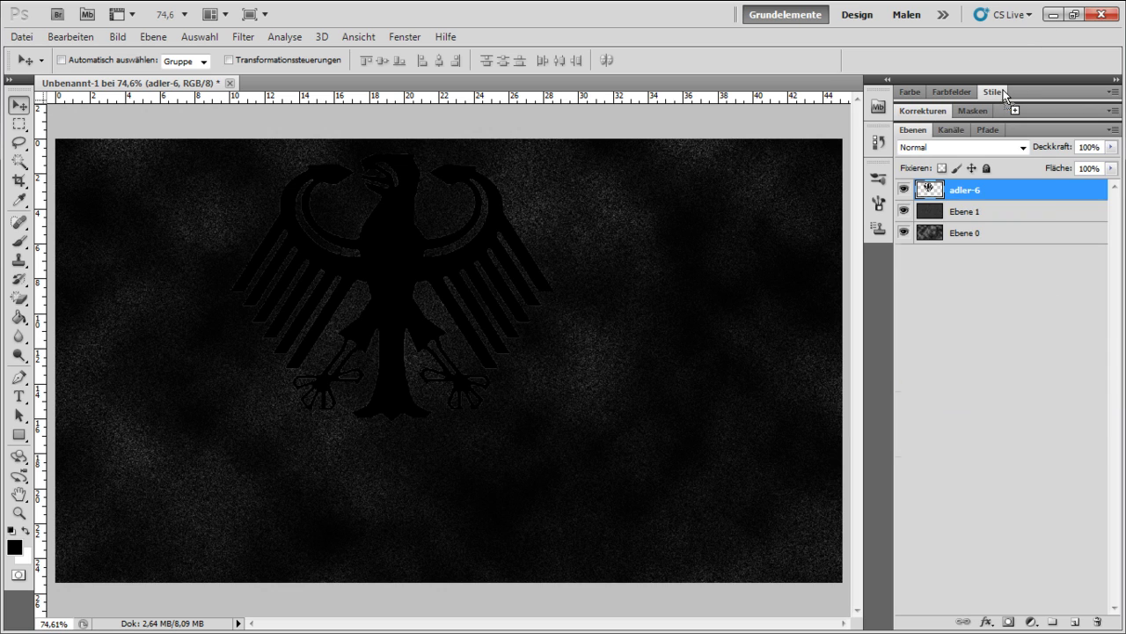
Give adler-6 fill opacity 0, a white 250 px outer glow, and satin.
double_click(1031, 193)
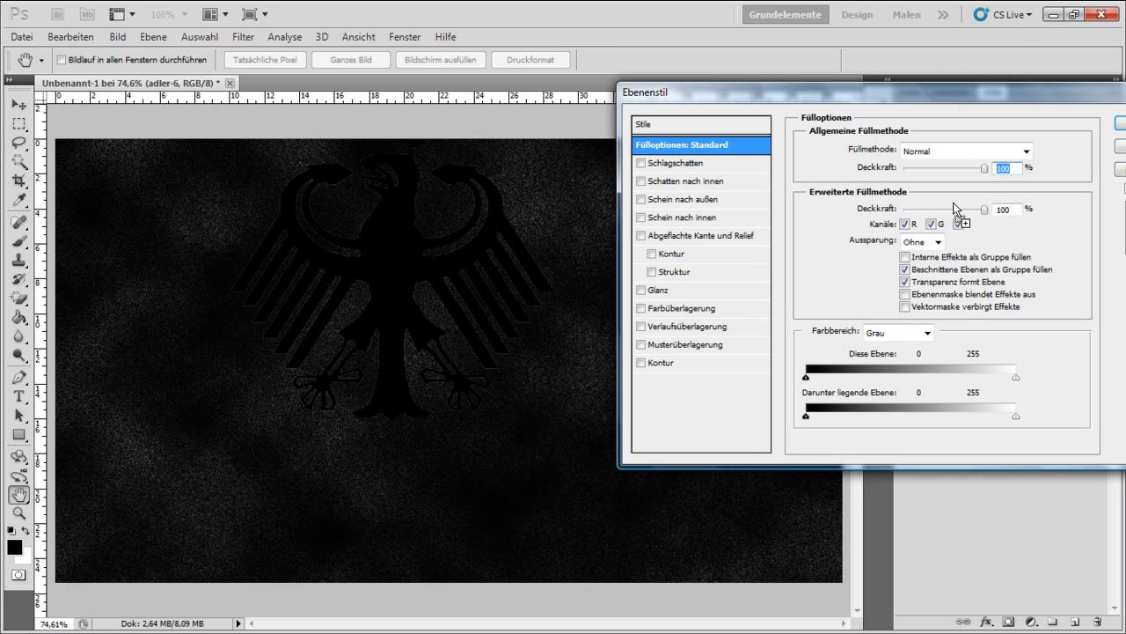
drag(985, 211, 894, 209)
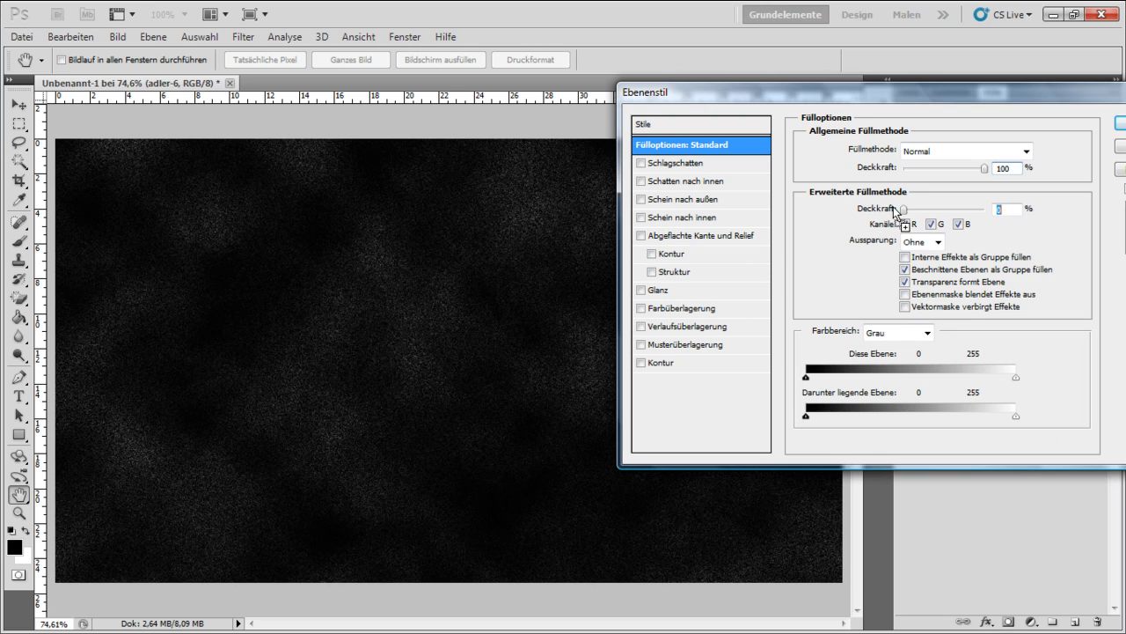
click(641, 200)
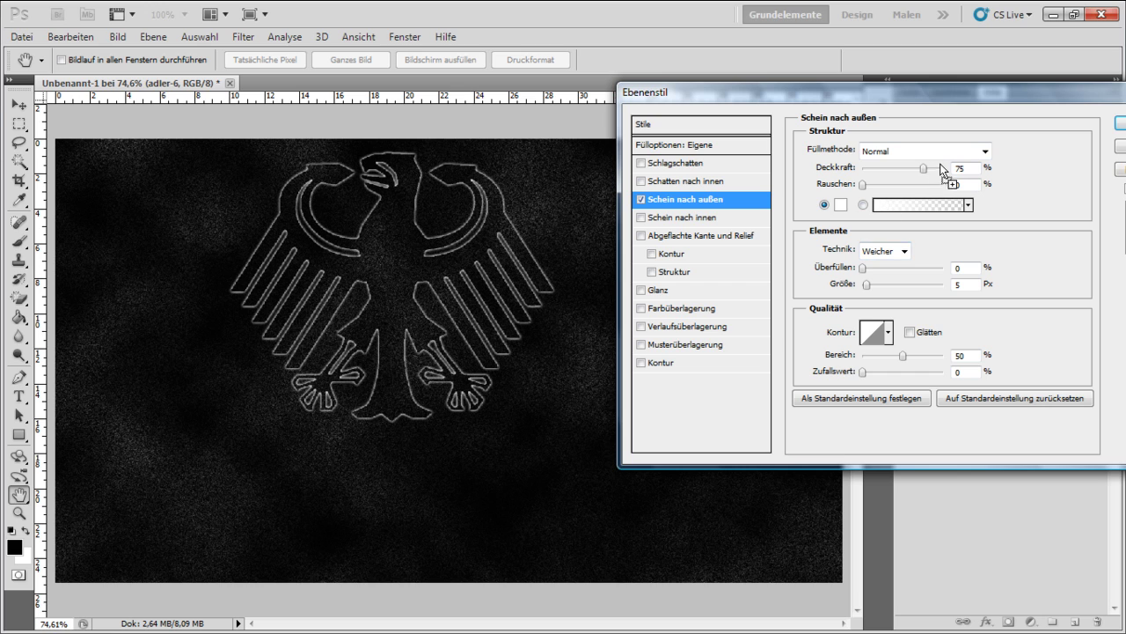
click(840, 205)
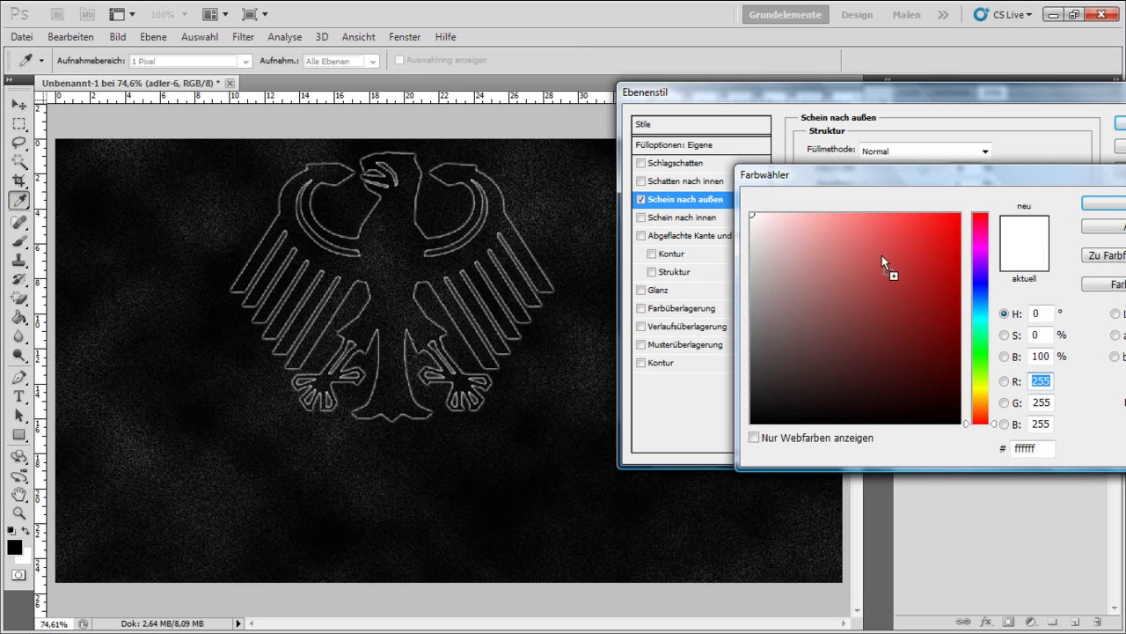
click(1110, 202)
drag(867, 286, 1019, 275)
drag(923, 168, 896, 164)
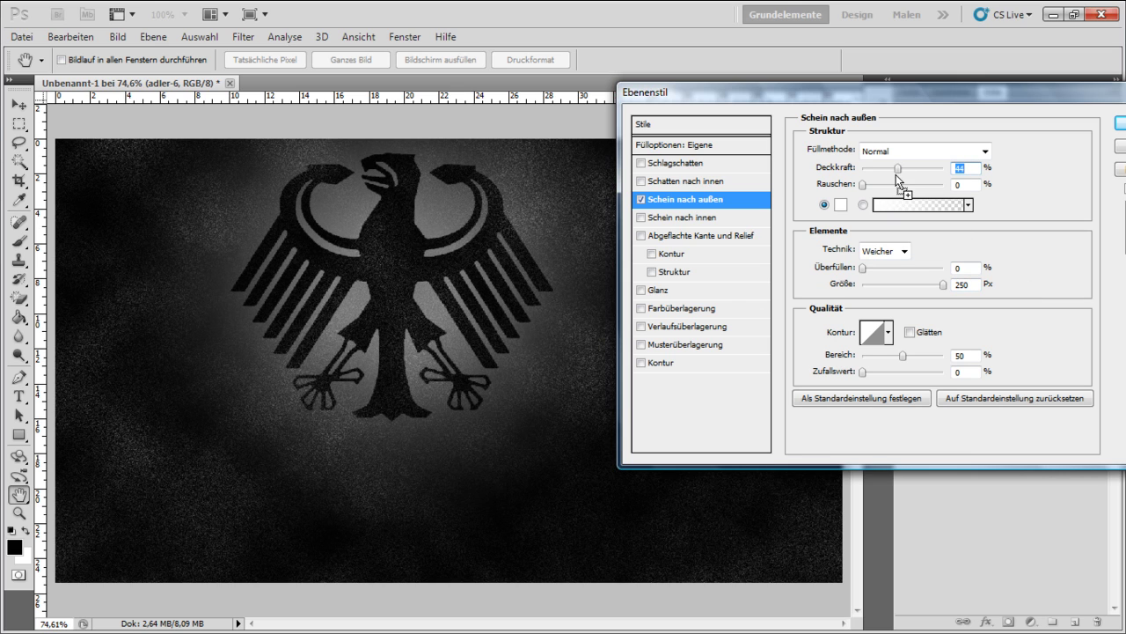
click(641, 289)
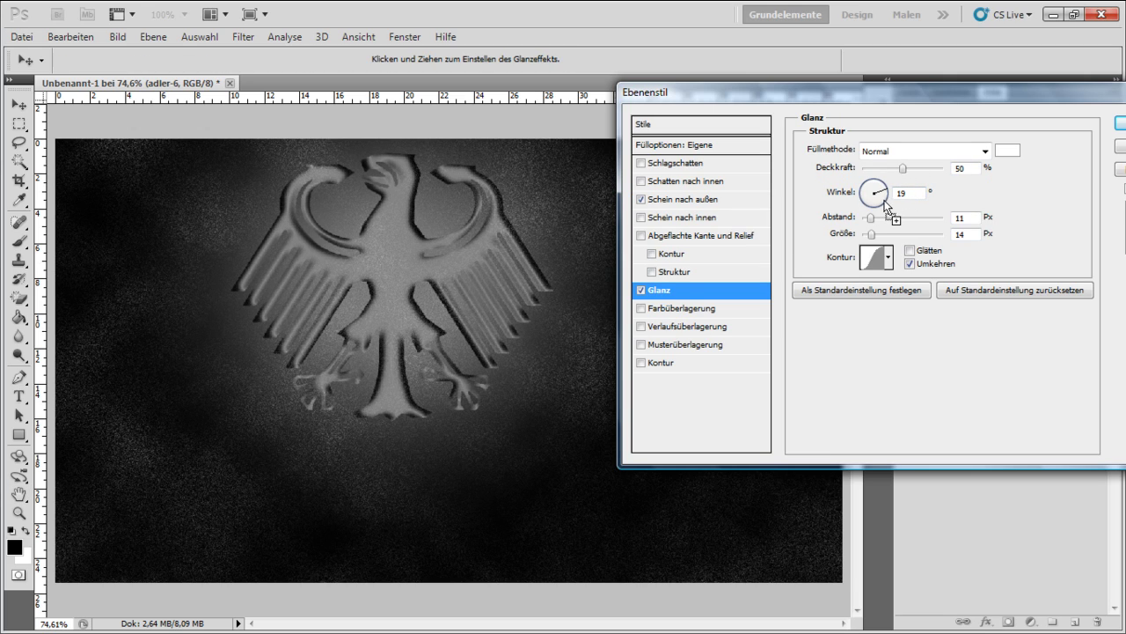
Try satin distance 17 px and lower opacity, then turn satin off.
drag(870, 217, 878, 234)
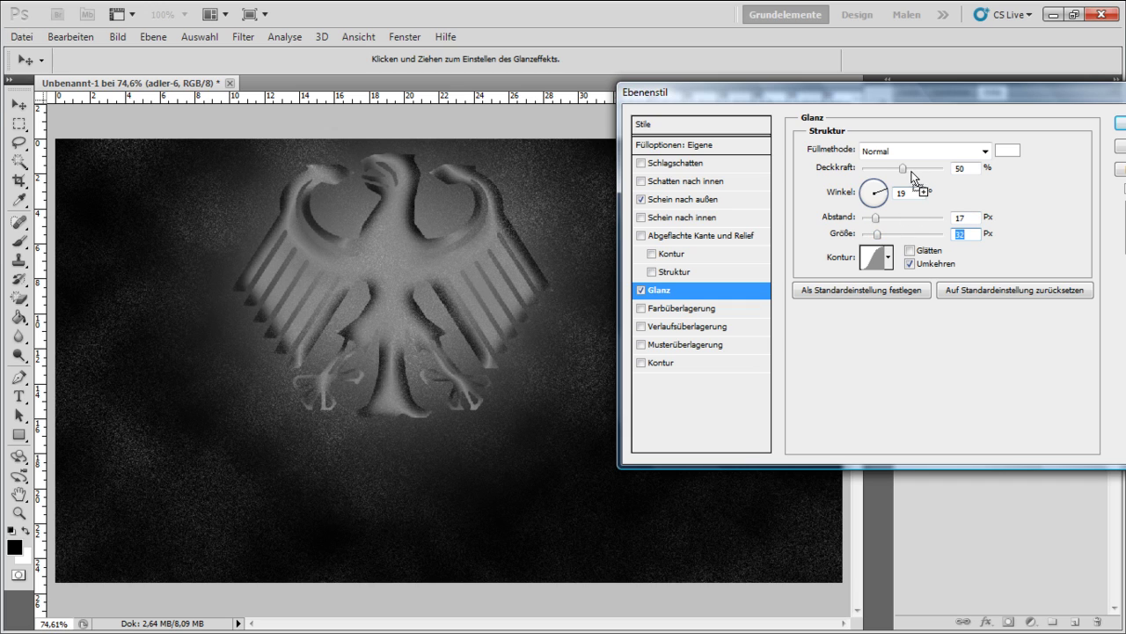
drag(903, 167, 873, 179)
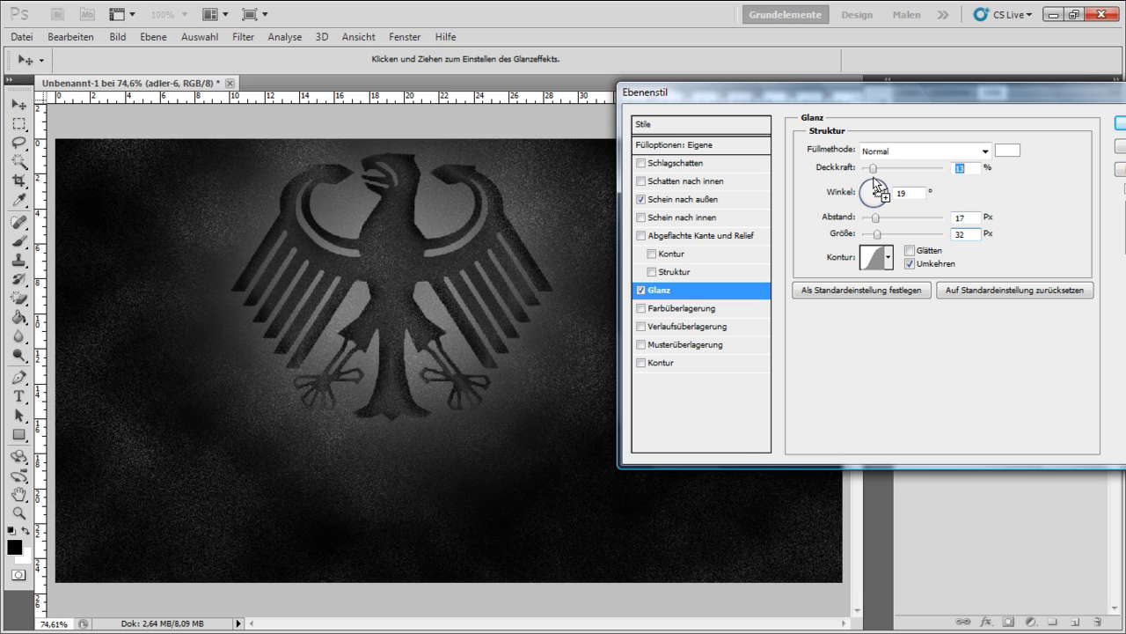
click(642, 292)
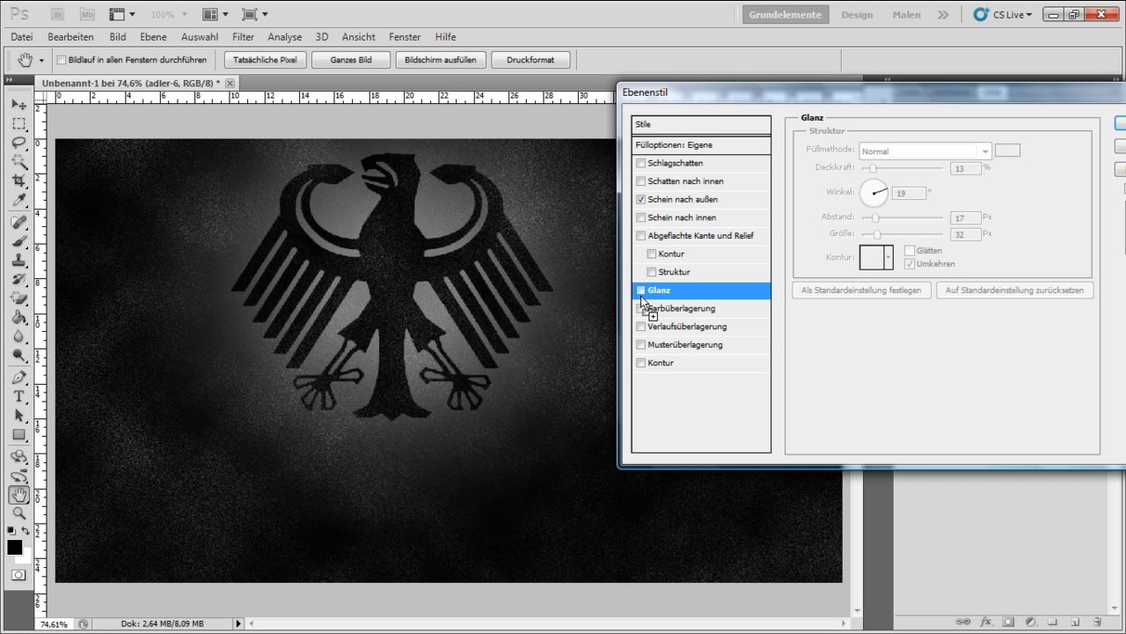
Add a 3 px light grey (b4b4b4) stroke and apply the layer style.
click(641, 363)
click(659, 362)
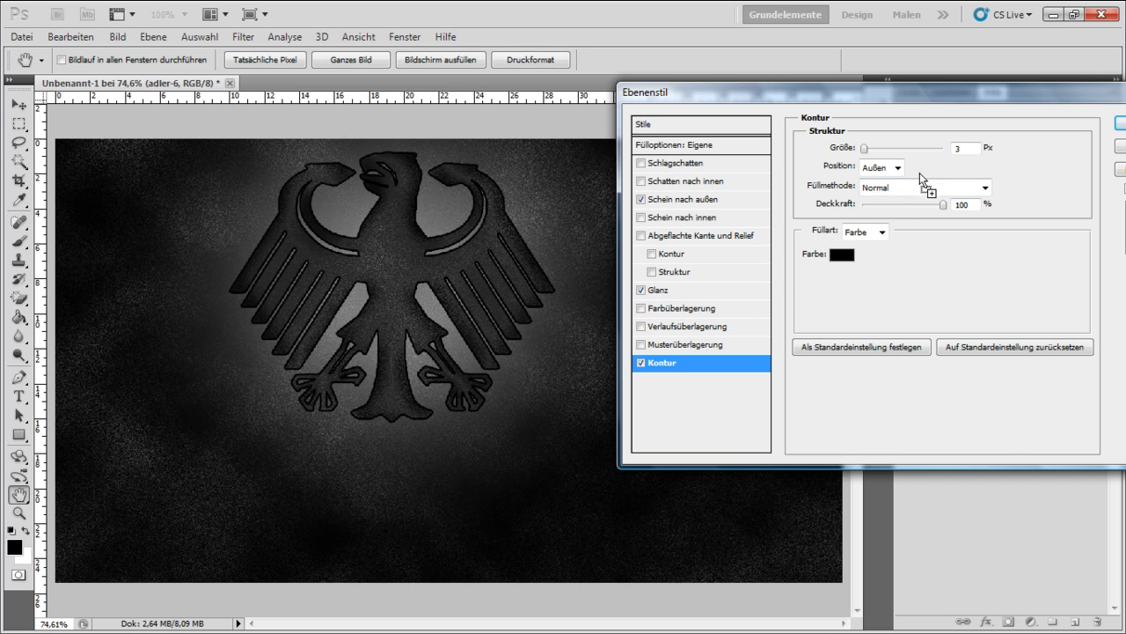
click(852, 262)
drag(823, 256, 698, 280)
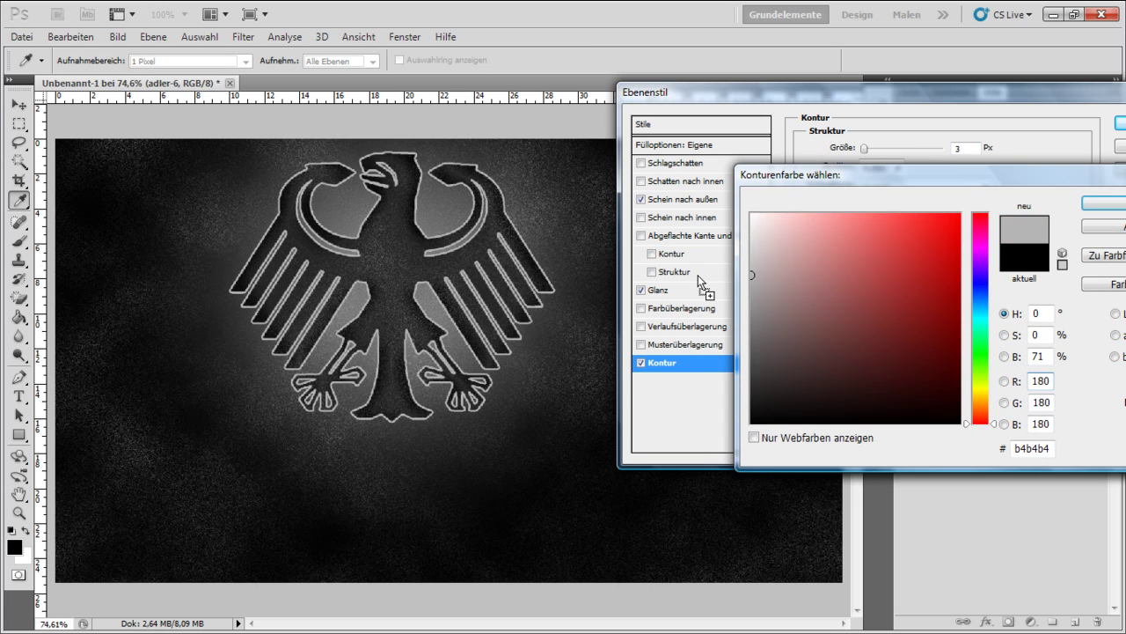
click(1099, 211)
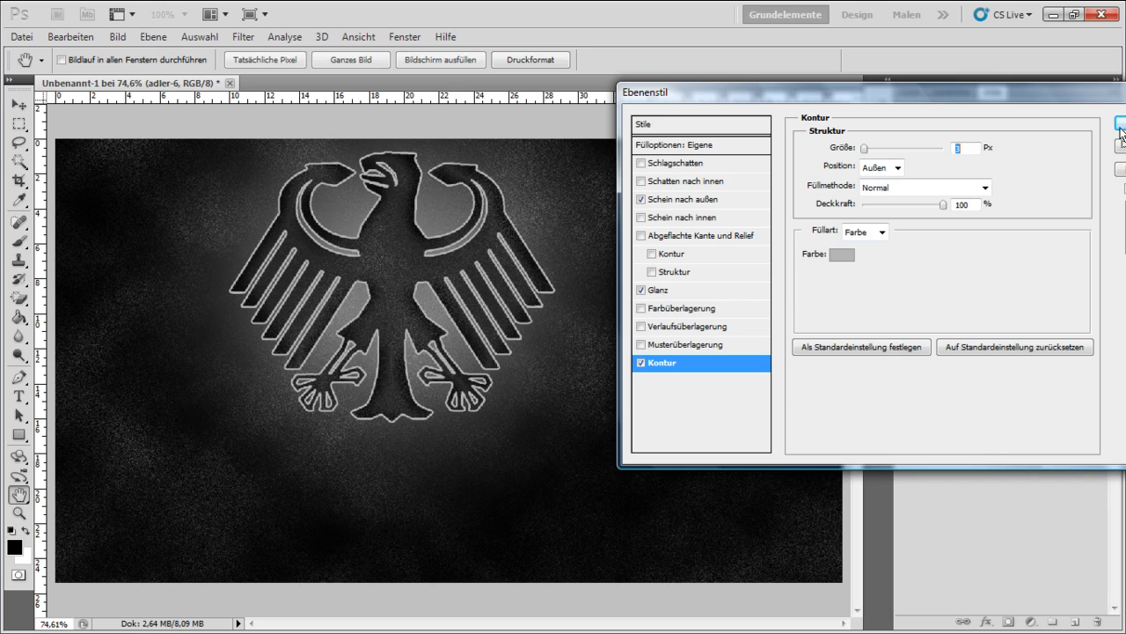
key(Return)
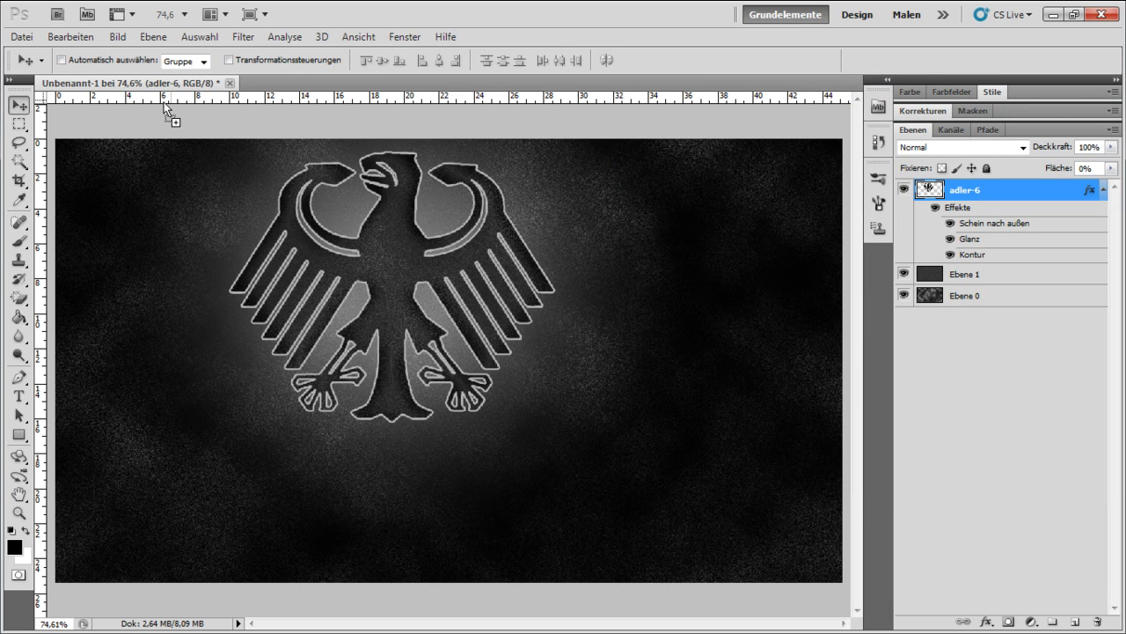
Tilt the eagle about 21.6° with Free Transform and move it about 40 px right.
click(72, 36)
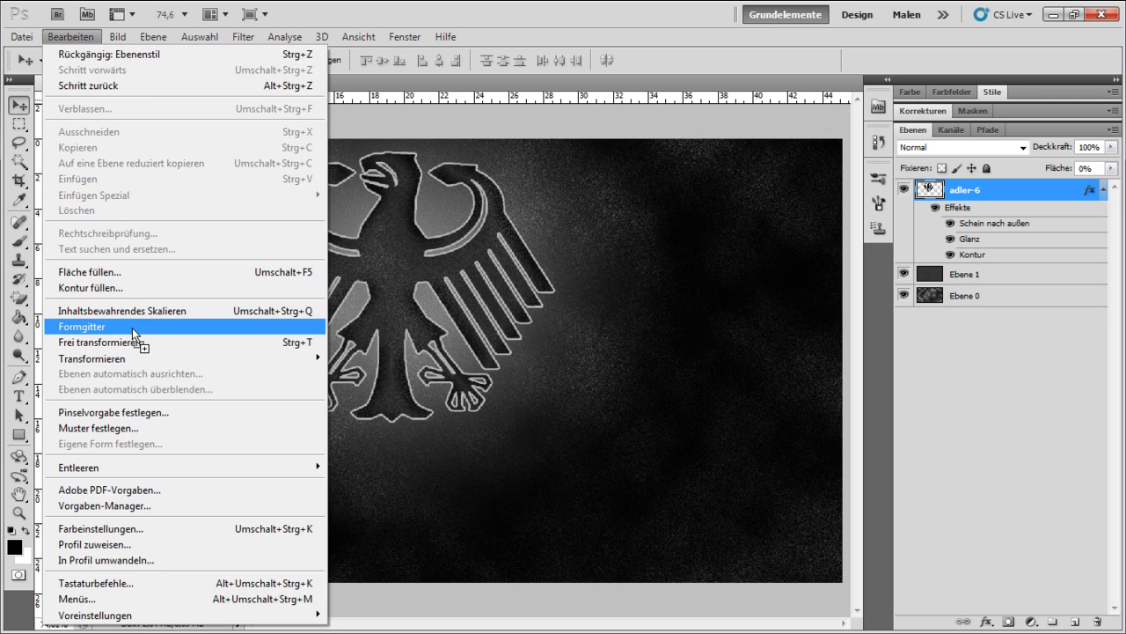
click(142, 343)
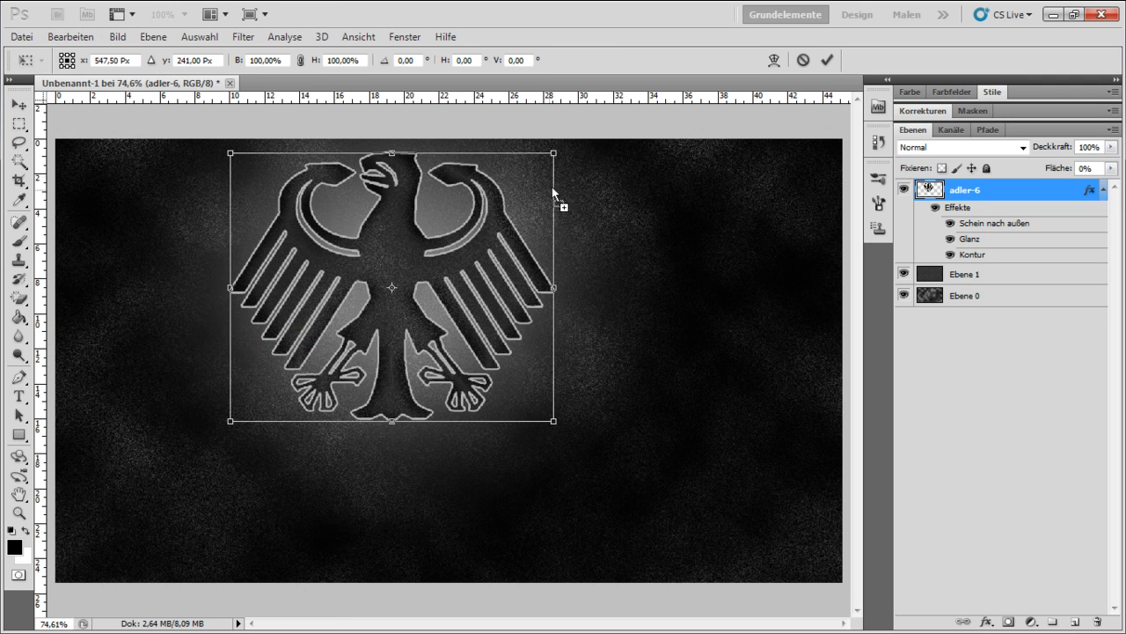
drag(598, 146, 546, 112)
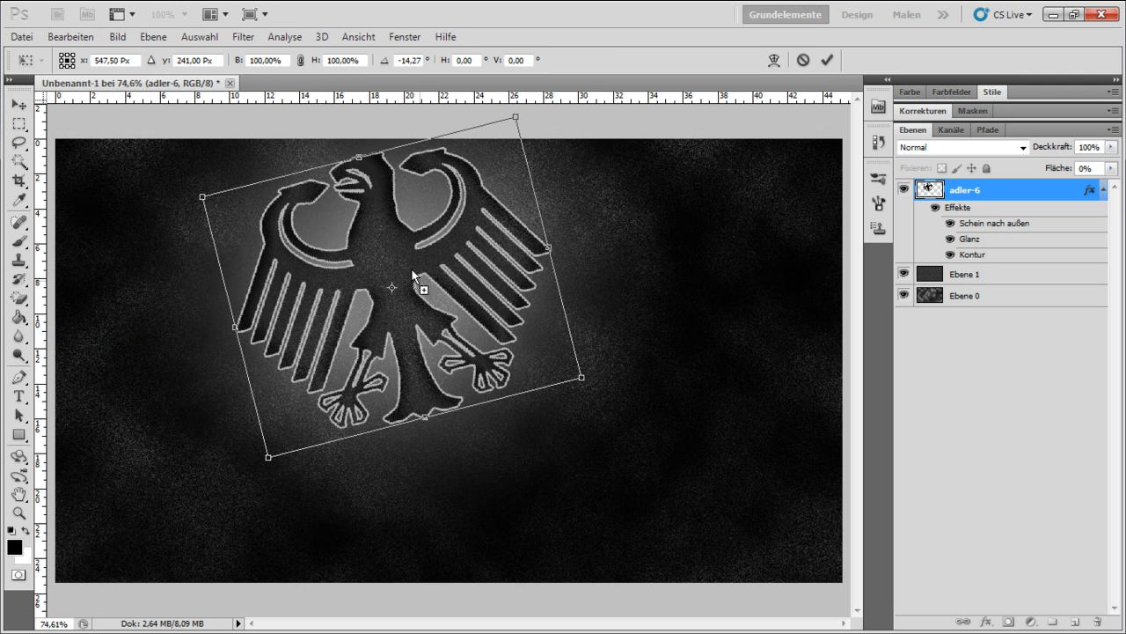
drag(414, 274, 424, 270)
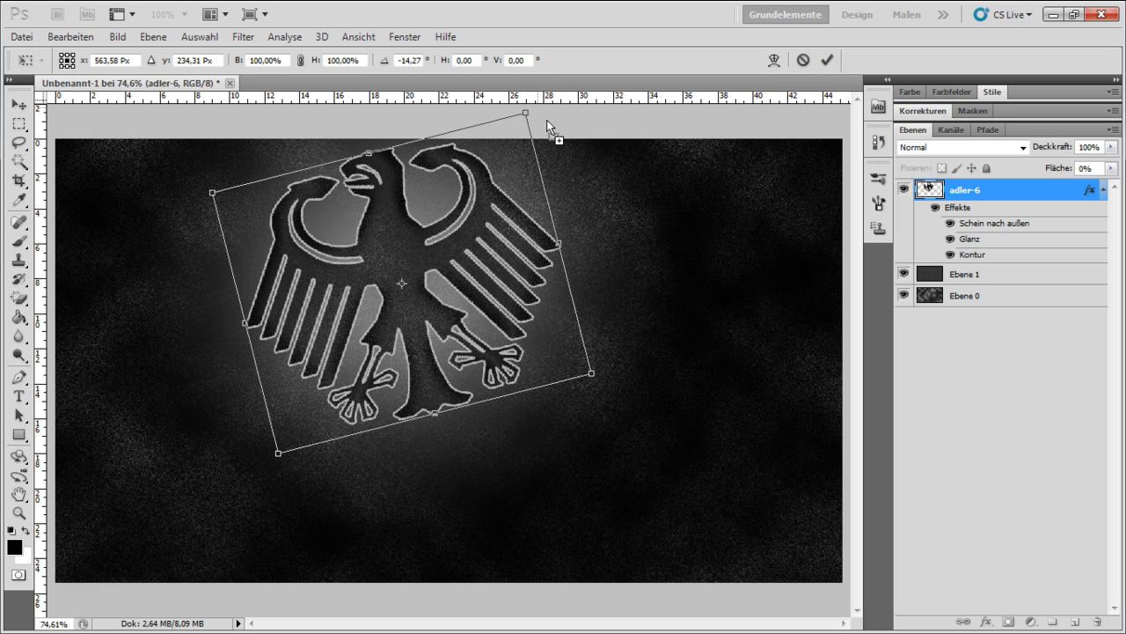
drag(630, 380, 494, 449)
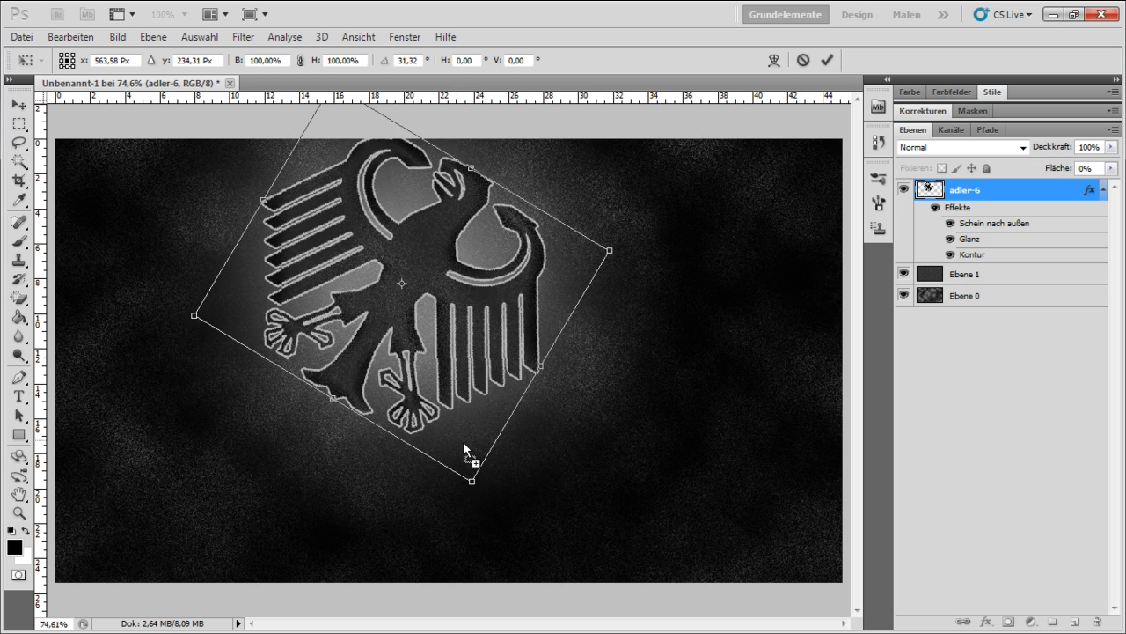
click(828, 59)
drag(400, 265, 429, 261)
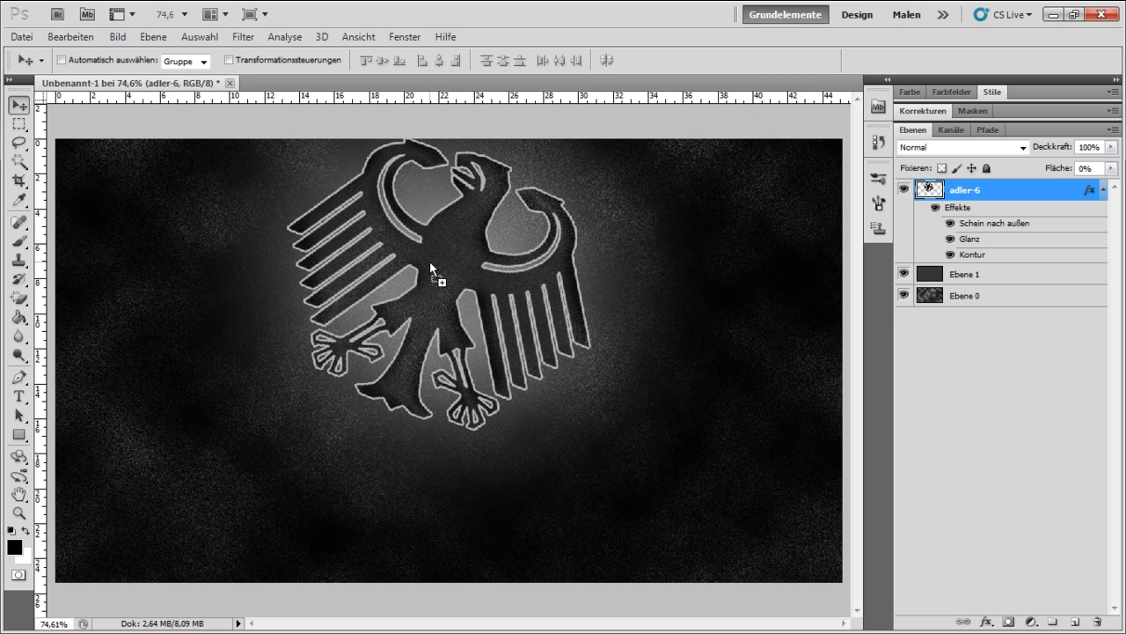
Type the word 'Deutschland' low on the canvas, fixing typos and capitalising the D.
click(20, 401)
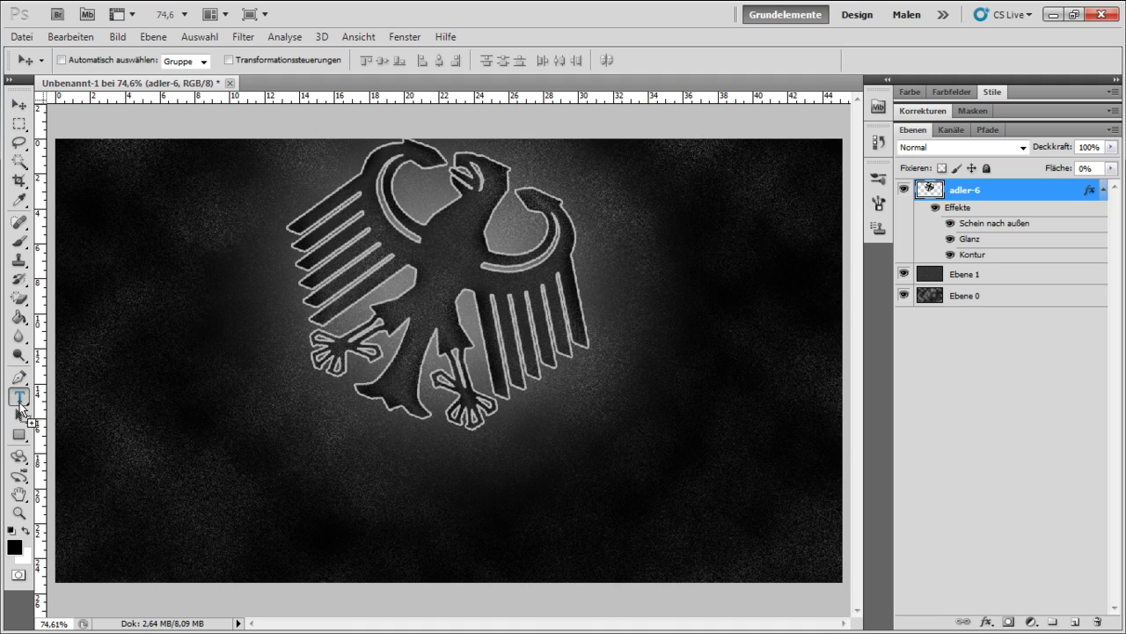
click(196, 525)
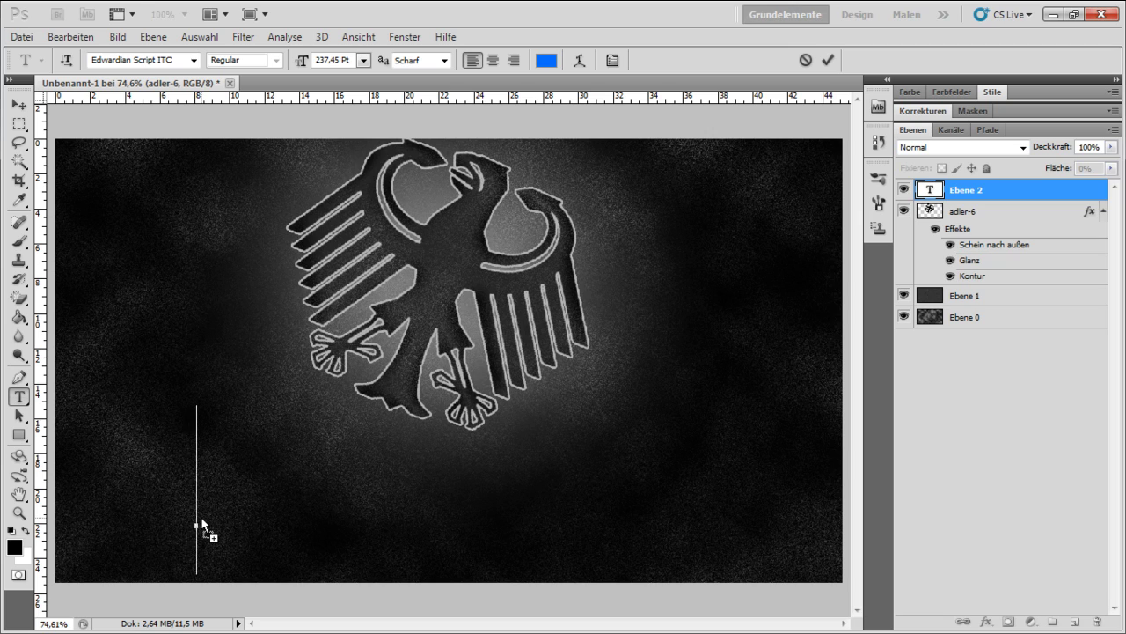
text(deuts)
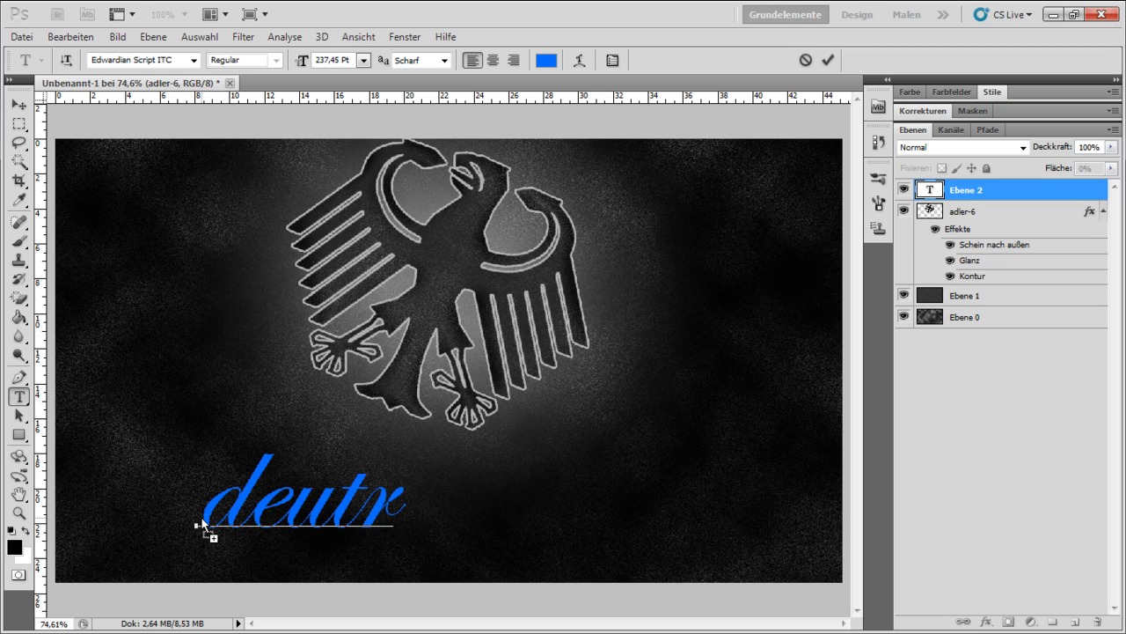
text(chlanbd)
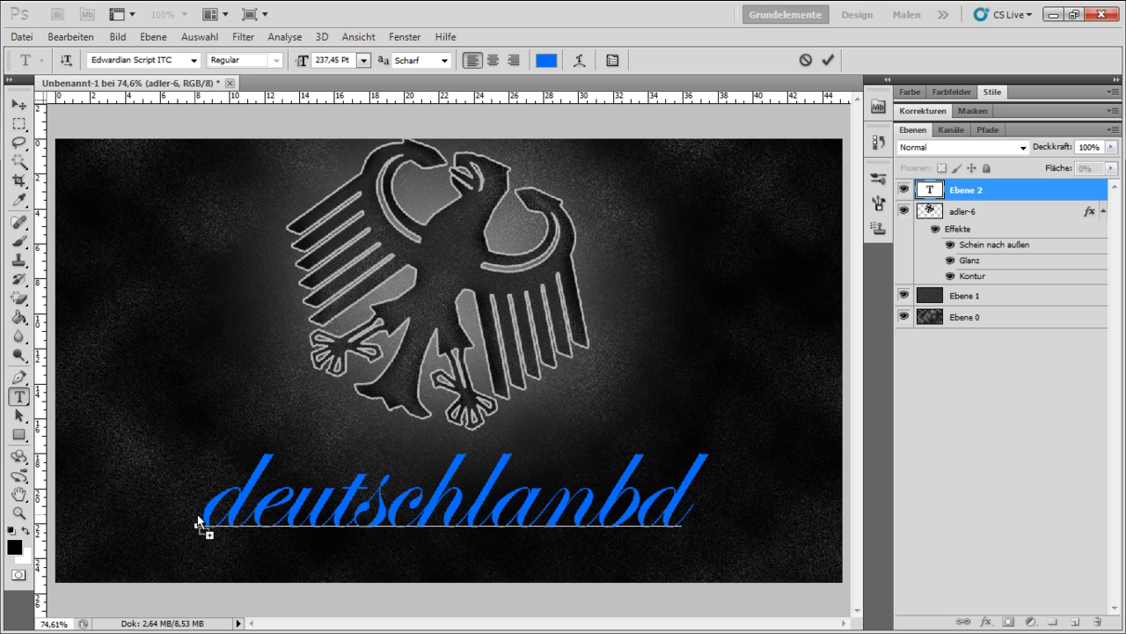
key(BackSpace)
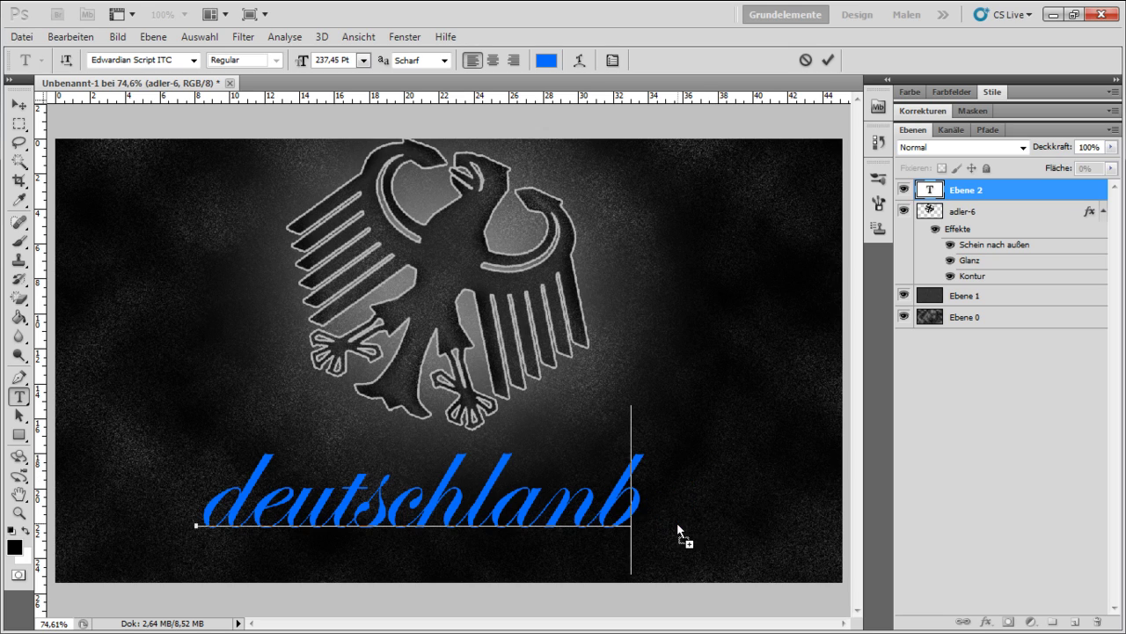
key(BackSpace)
text(d)
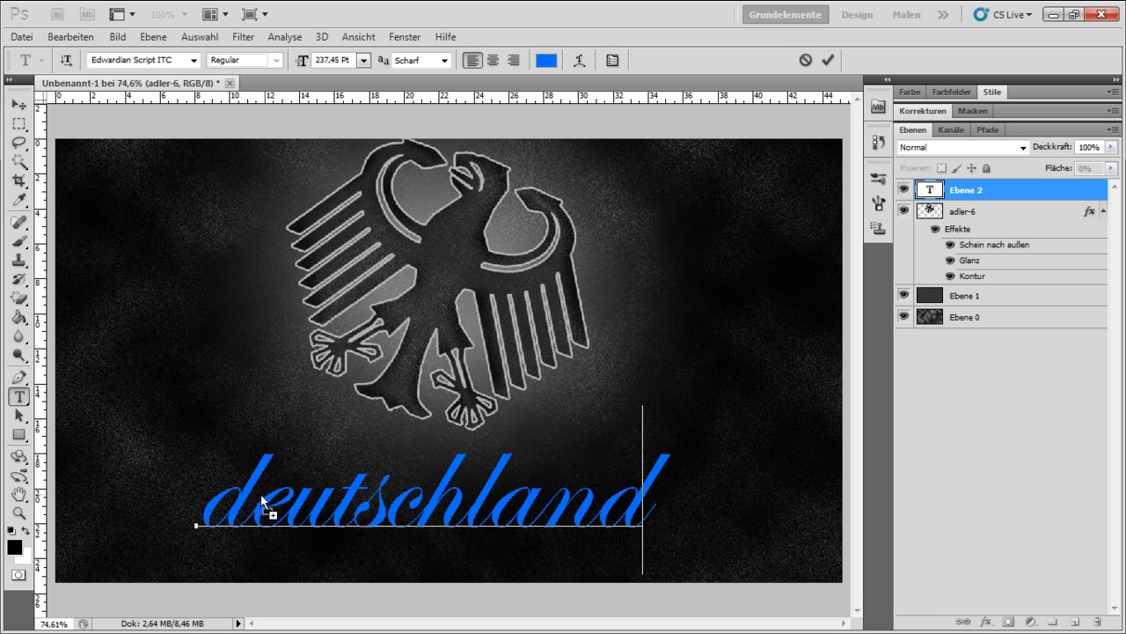
click(261, 494)
key(BackSpace)
text(D)
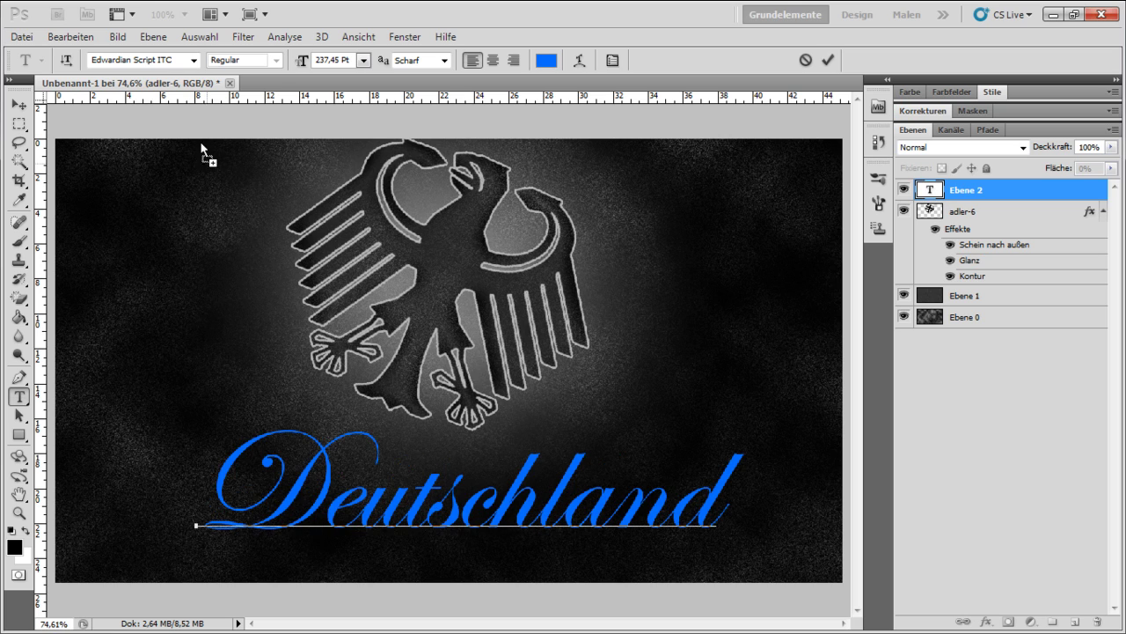
Set Deutschland to Ecolier at 262,45 pt and move it lower.
drag(210, 495, 725, 489)
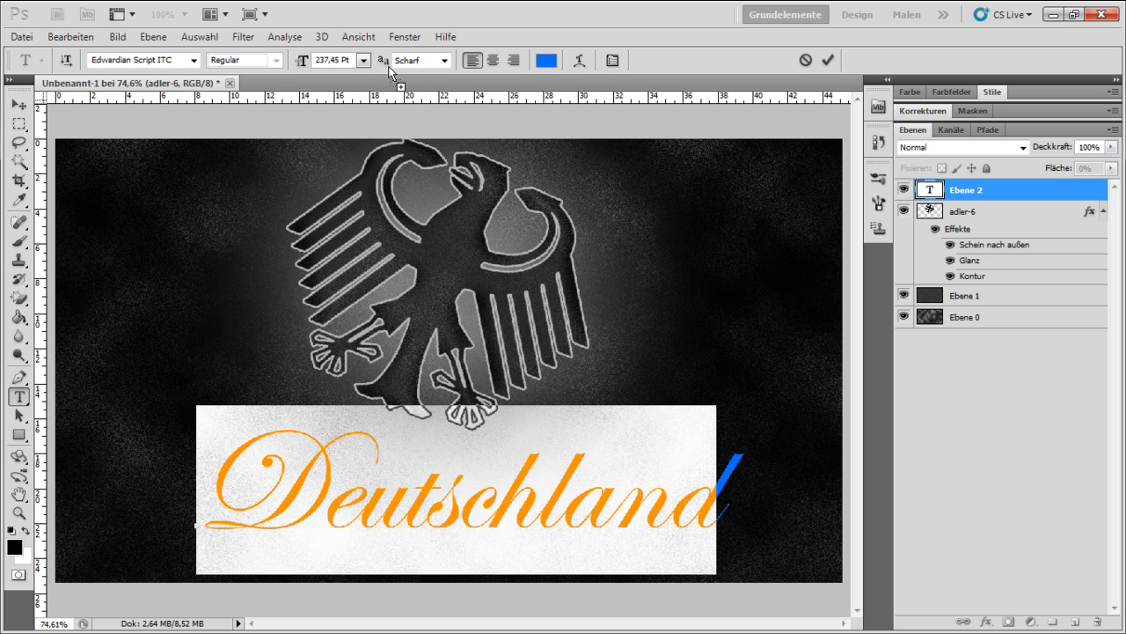
click(192, 60)
scroll(211, 132, up, 2)
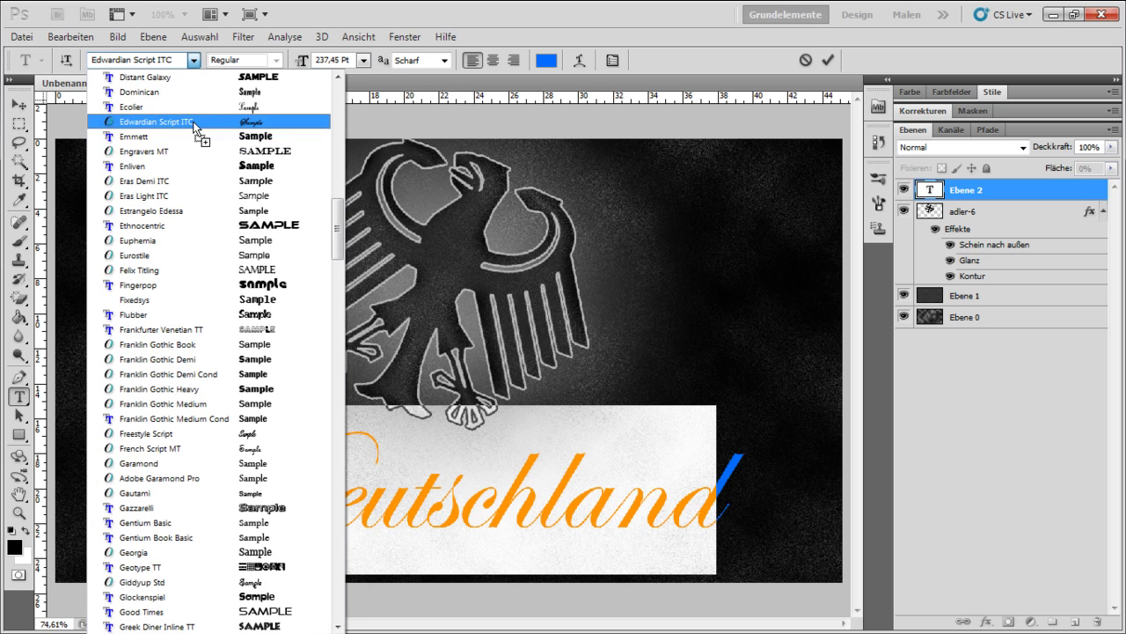
click(181, 111)
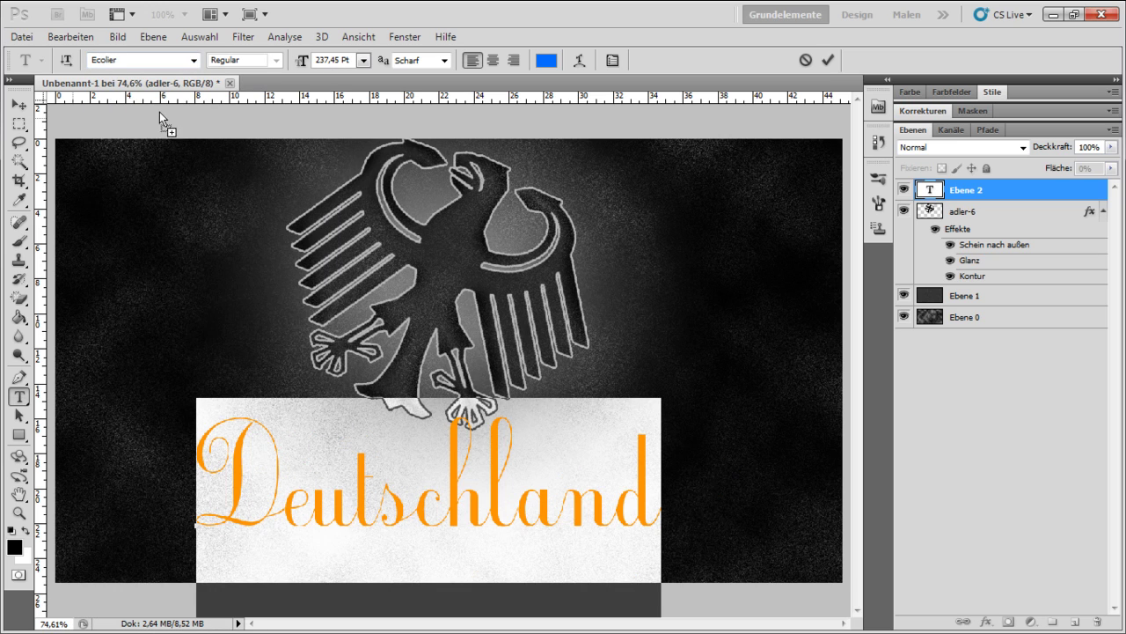
drag(301, 66, 323, 68)
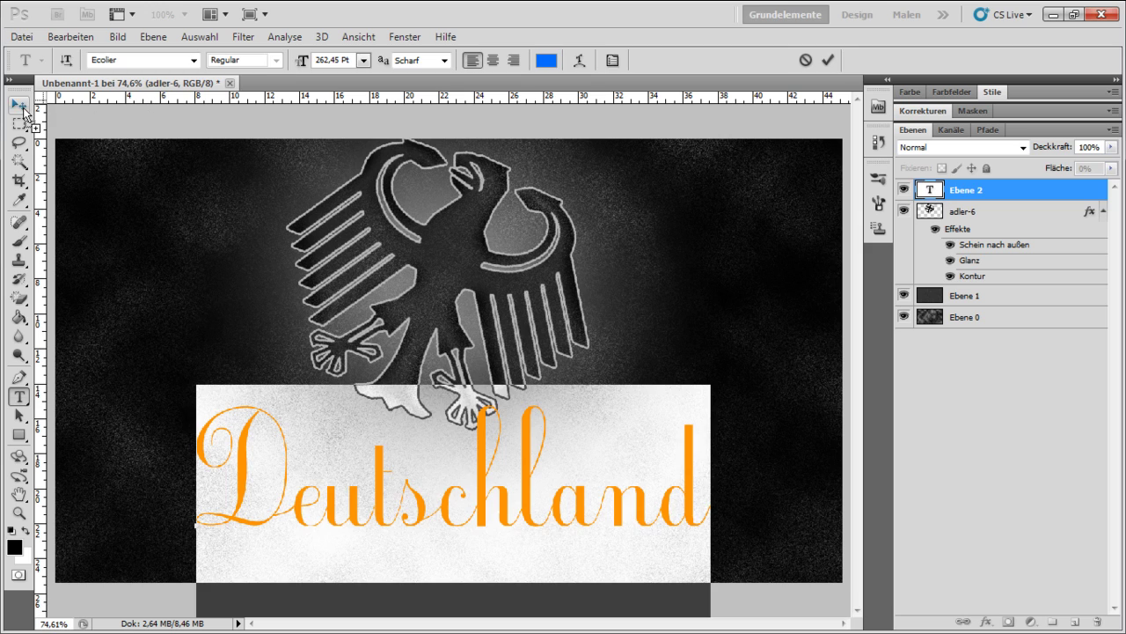
click(18, 105)
drag(386, 489, 383, 521)
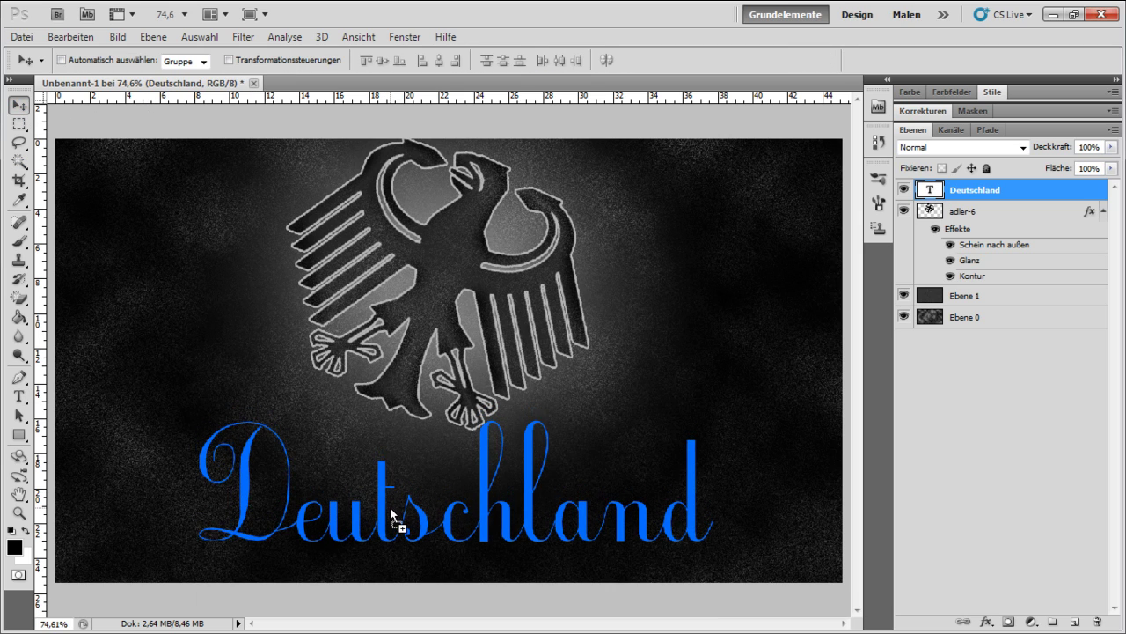
Colour the Deutschland text grey (a0a0a0).
click(19, 396)
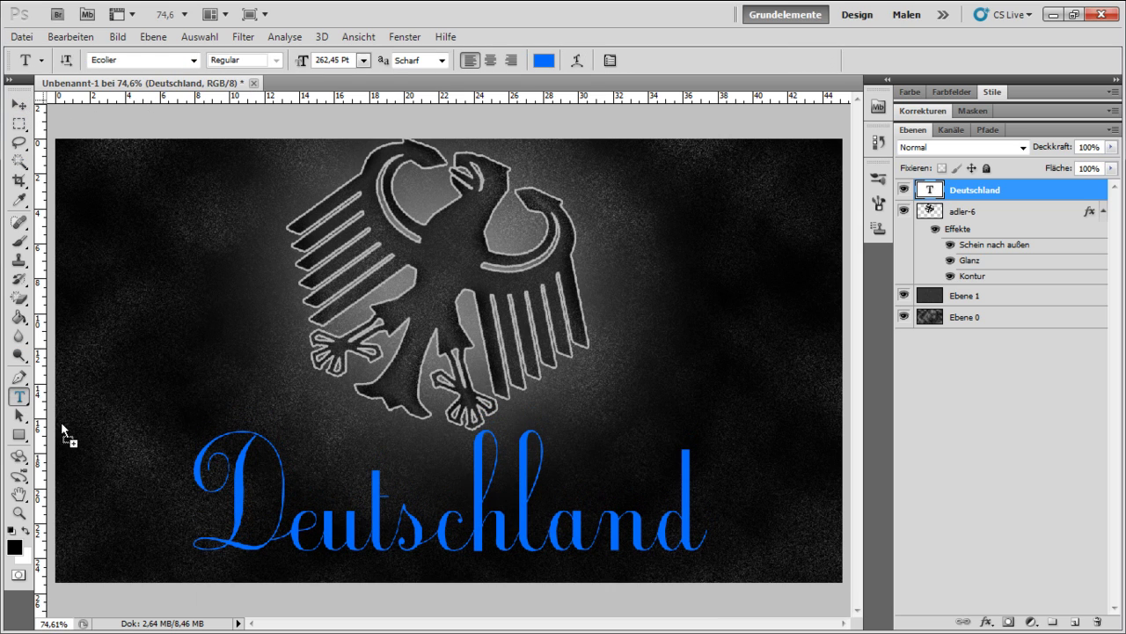
mouse_move(216, 469)
mouse_down()
mouse_move(567, 479)
mouse_move(711, 470)
mouse_up()
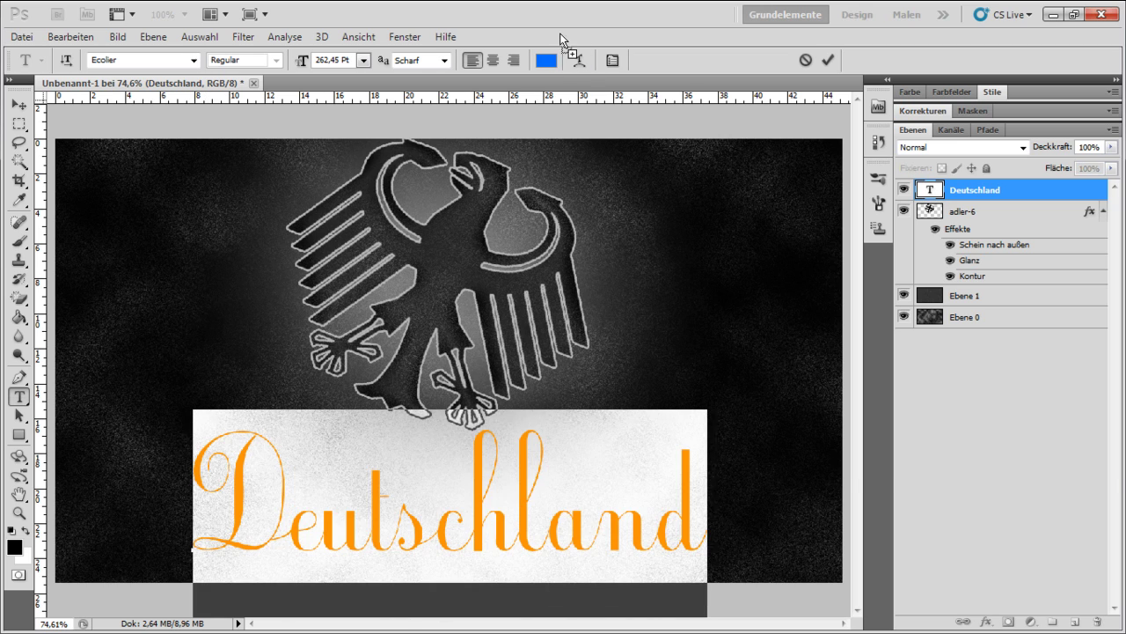
click(546, 59)
click(687, 286)
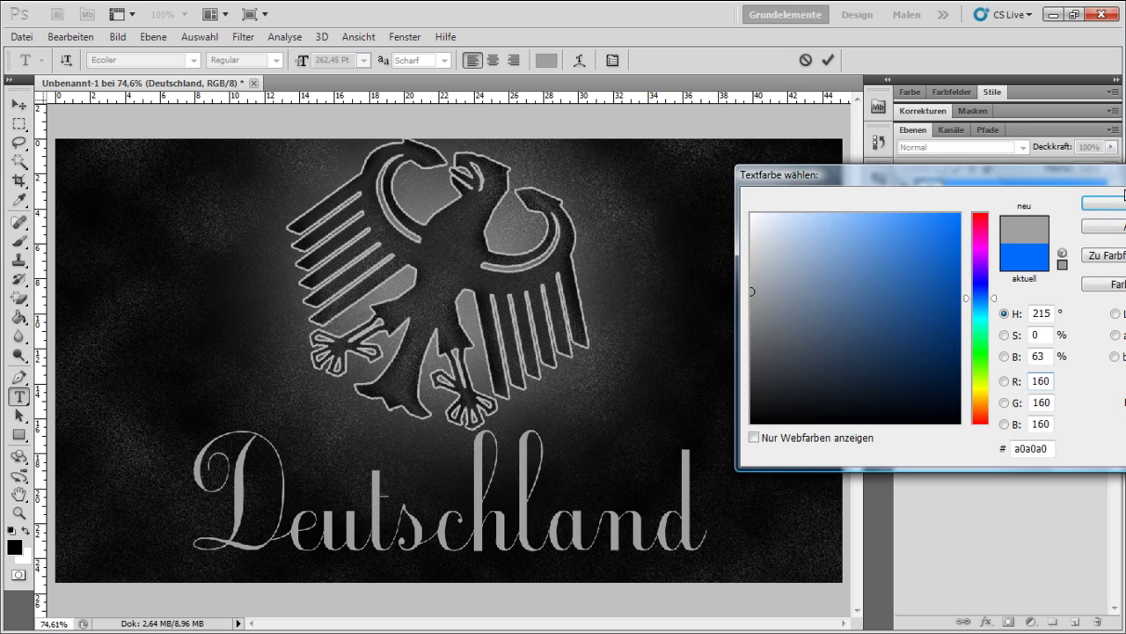
click(1094, 202)
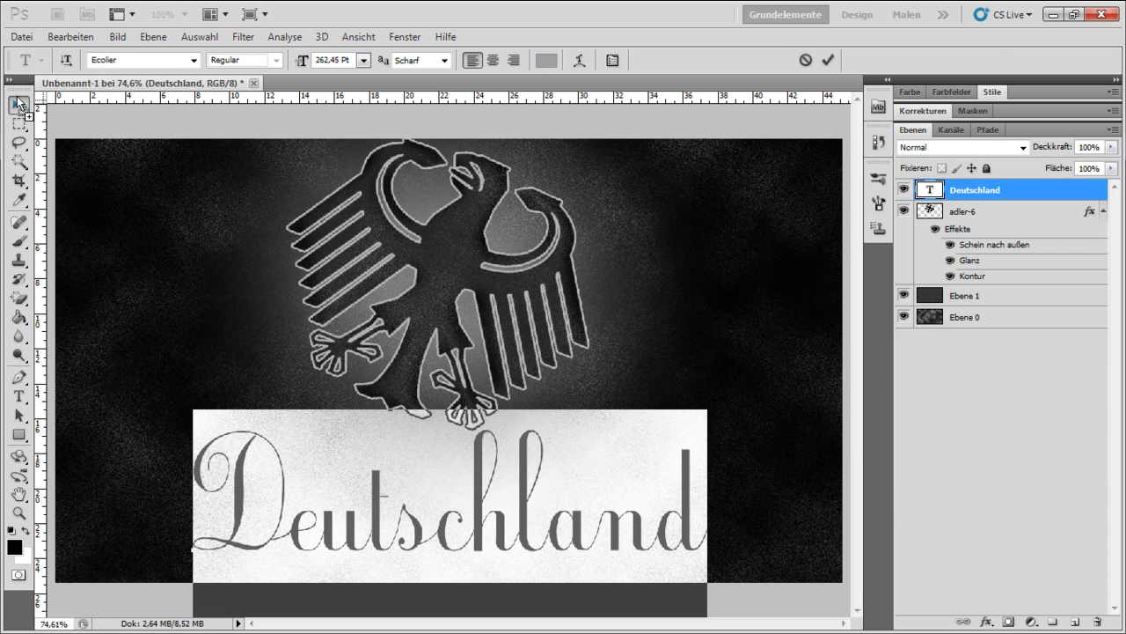
click(18, 104)
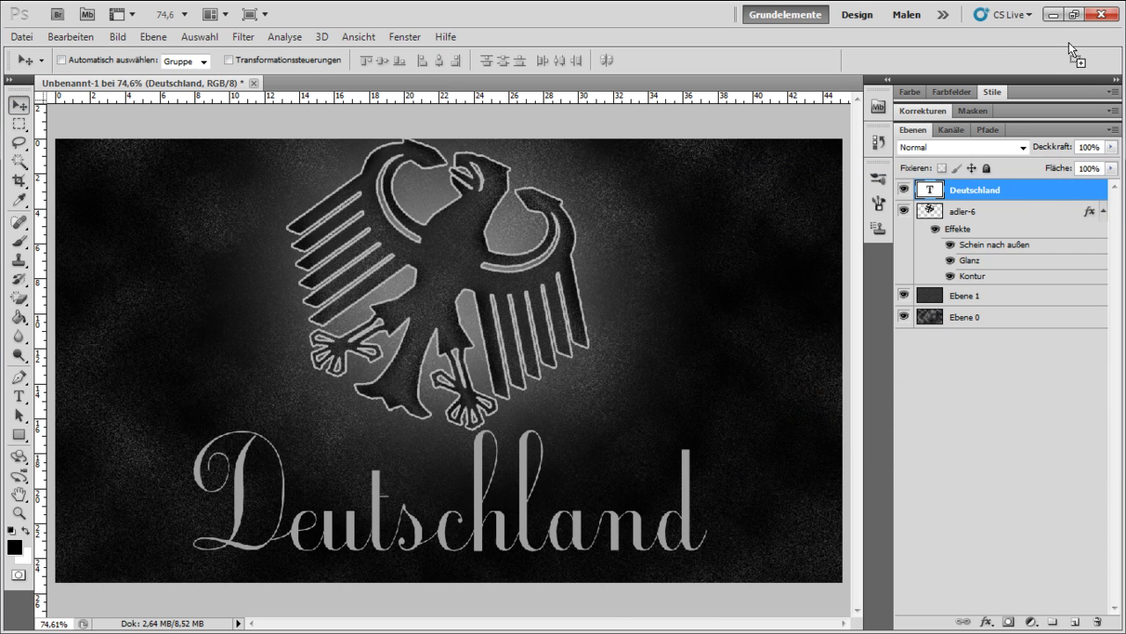
Add a drop shadow to the Deutschland text and shrink its size to about 3 px.
double_click(1046, 189)
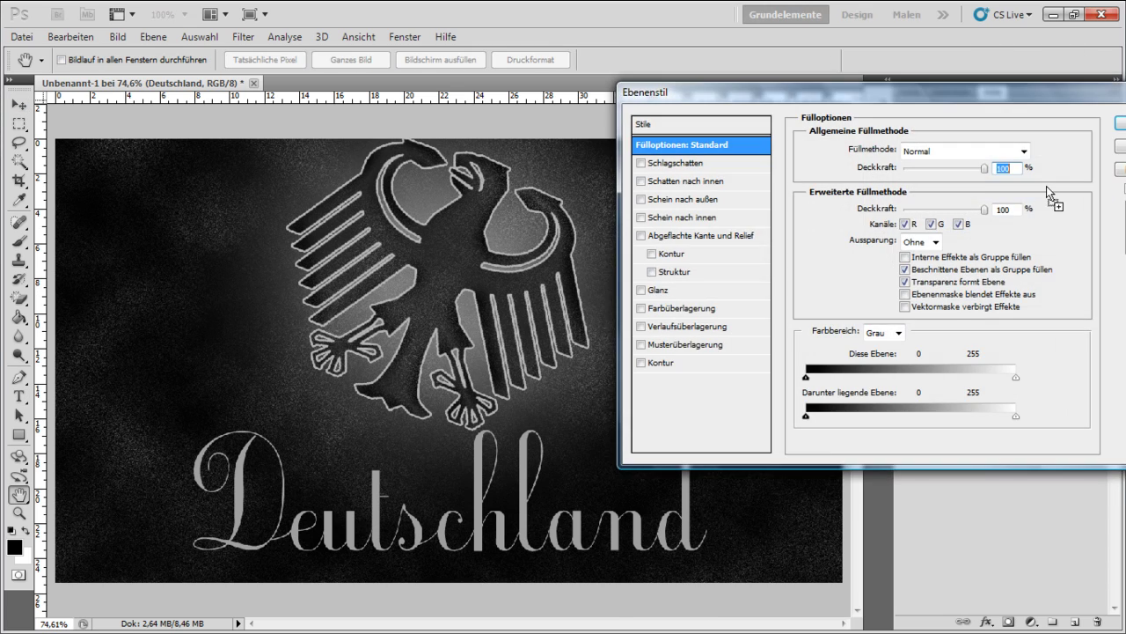
click(641, 163)
drag(869, 216, 871, 220)
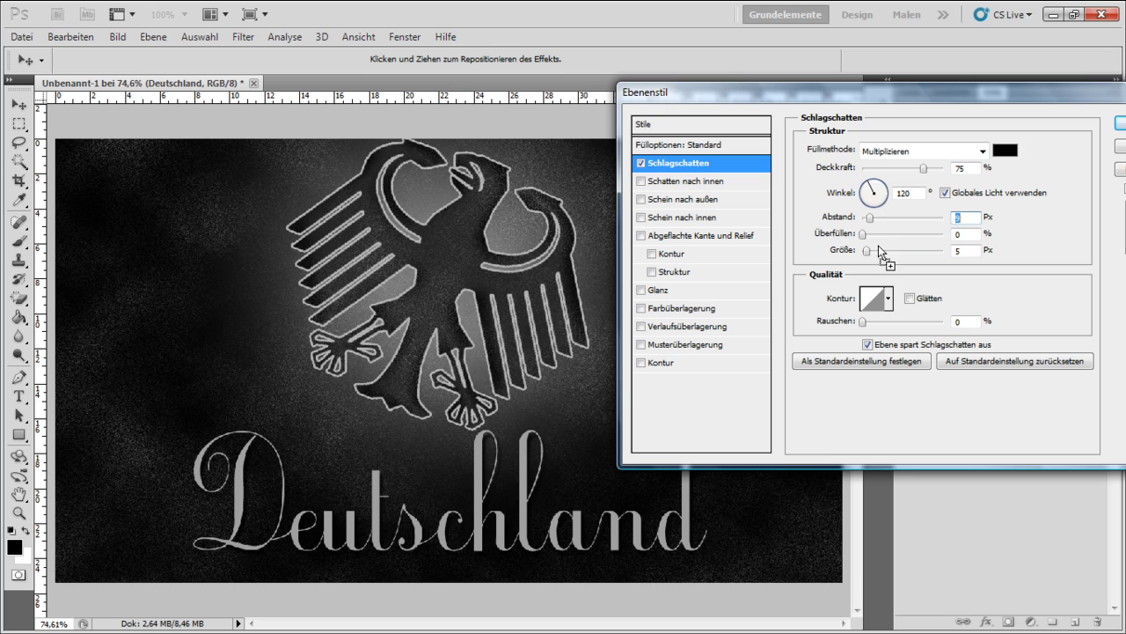
drag(868, 251, 873, 254)
click(641, 163)
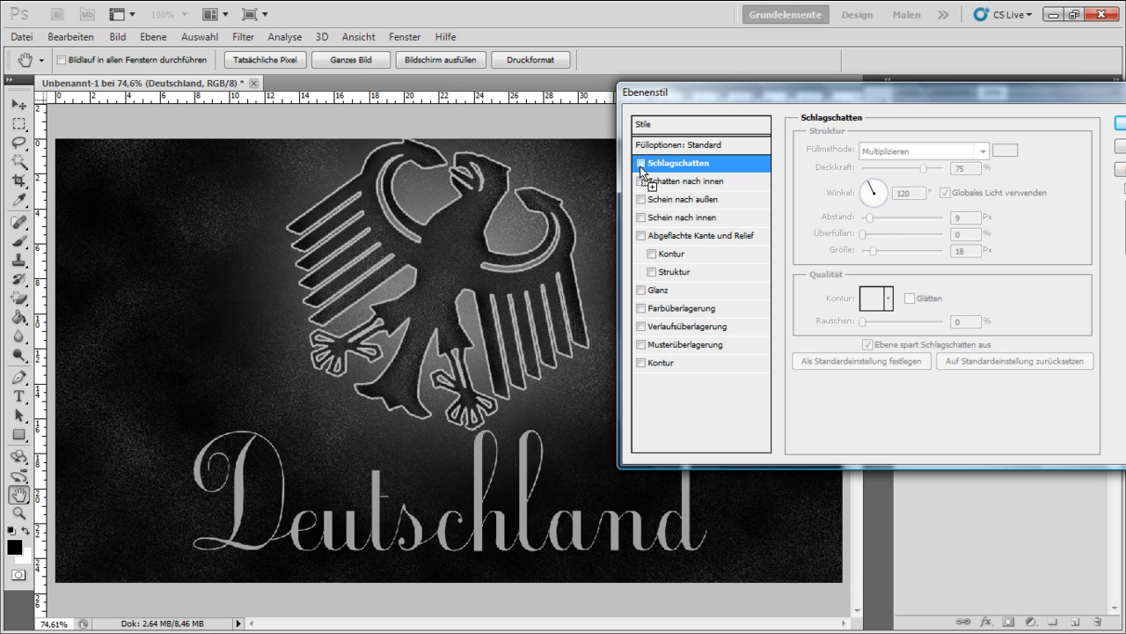
click(641, 164)
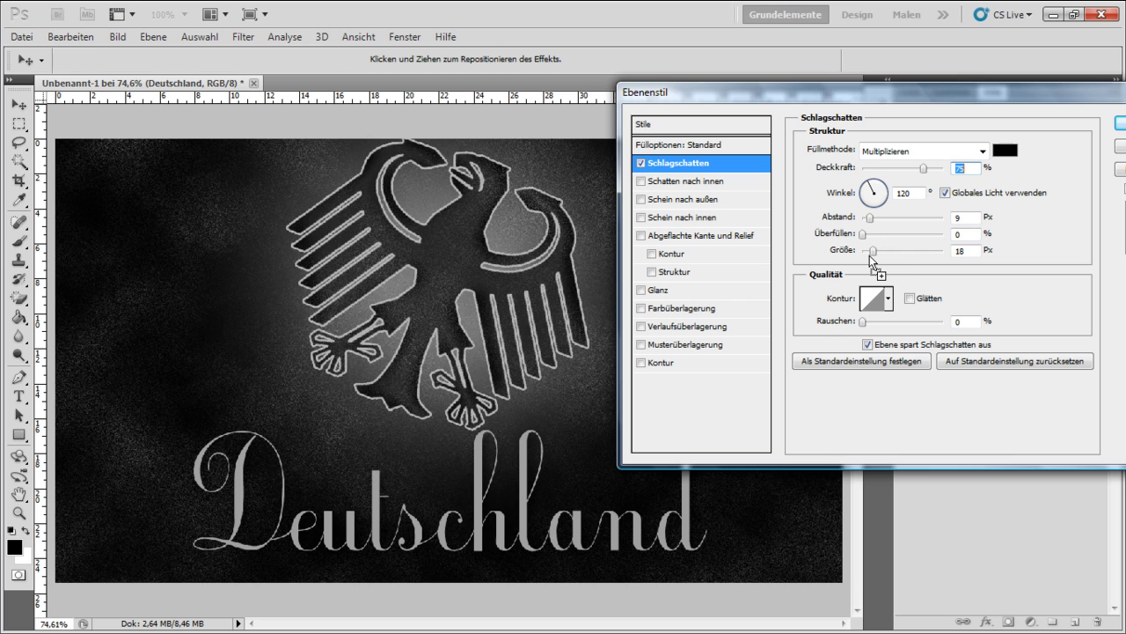
mouse_move(871, 253)
mouse_down()
mouse_move(877, 216)
mouse_move(870, 254)
mouse_up()
Add an inverted satin with 8 px distance and 18 px size, then apply the style.
click(641, 291)
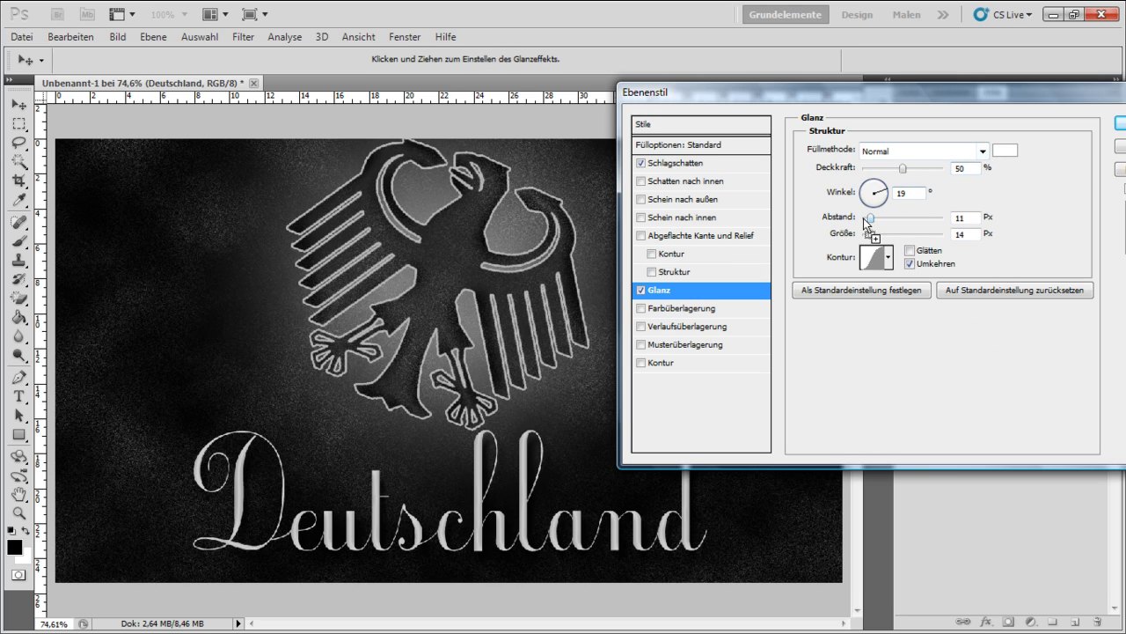
drag(870, 217, 879, 220)
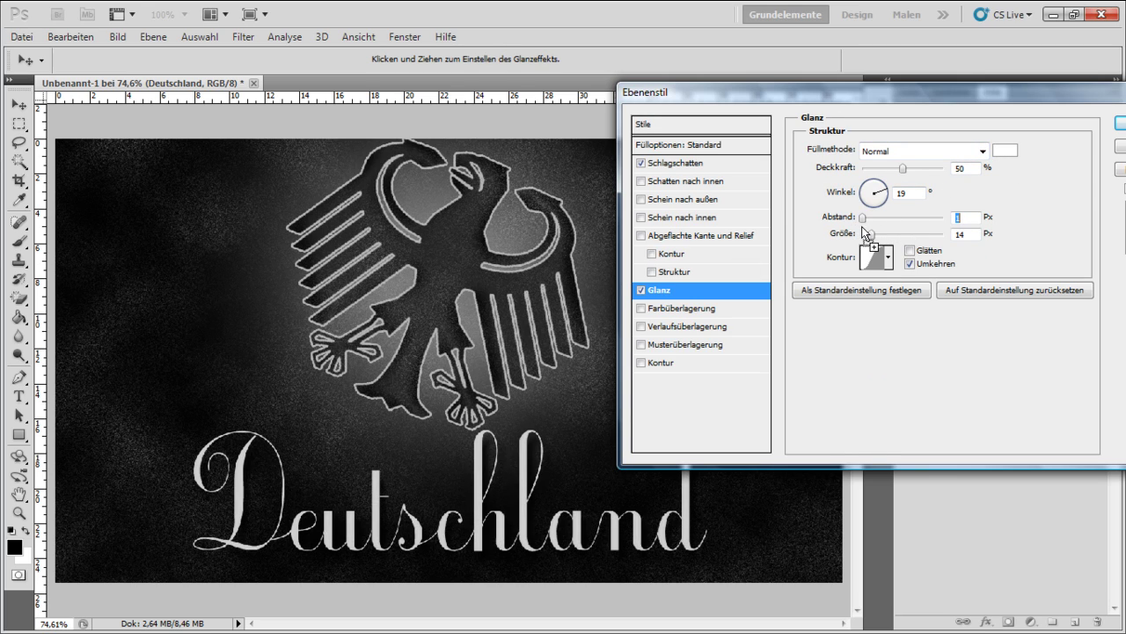
click(868, 220)
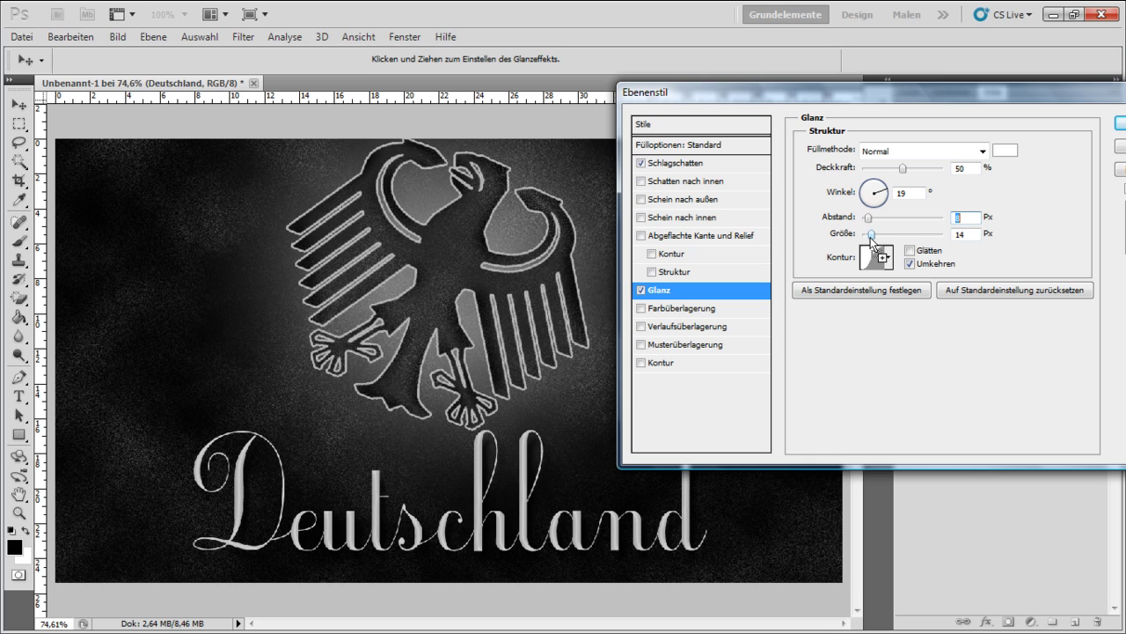
click(870, 235)
drag(871, 237, 876, 239)
click(641, 290)
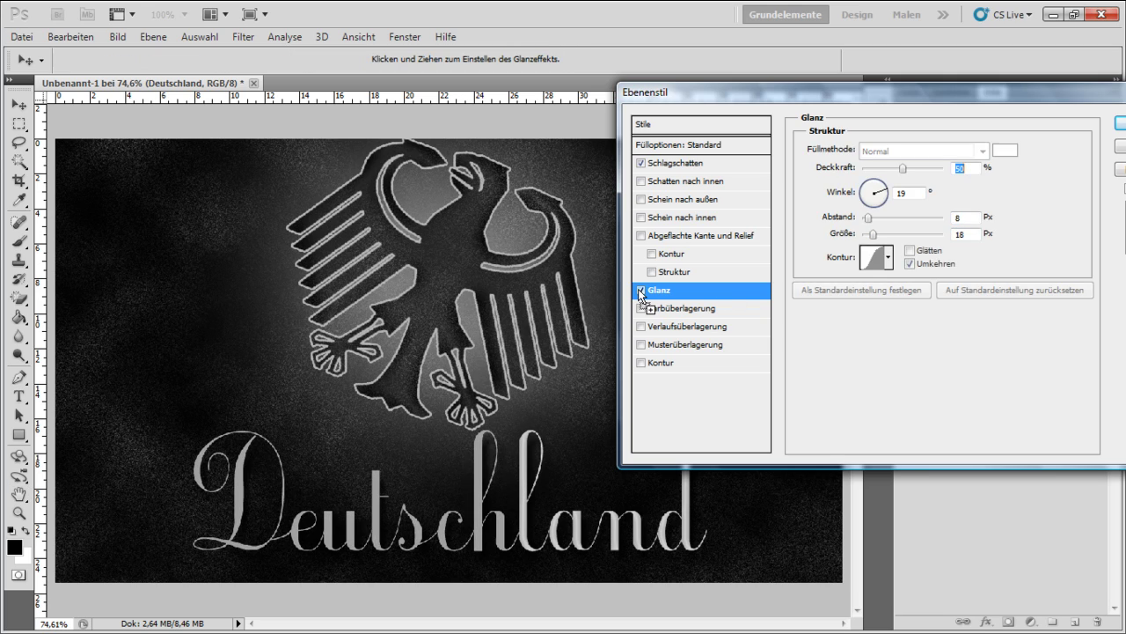
click(639, 289)
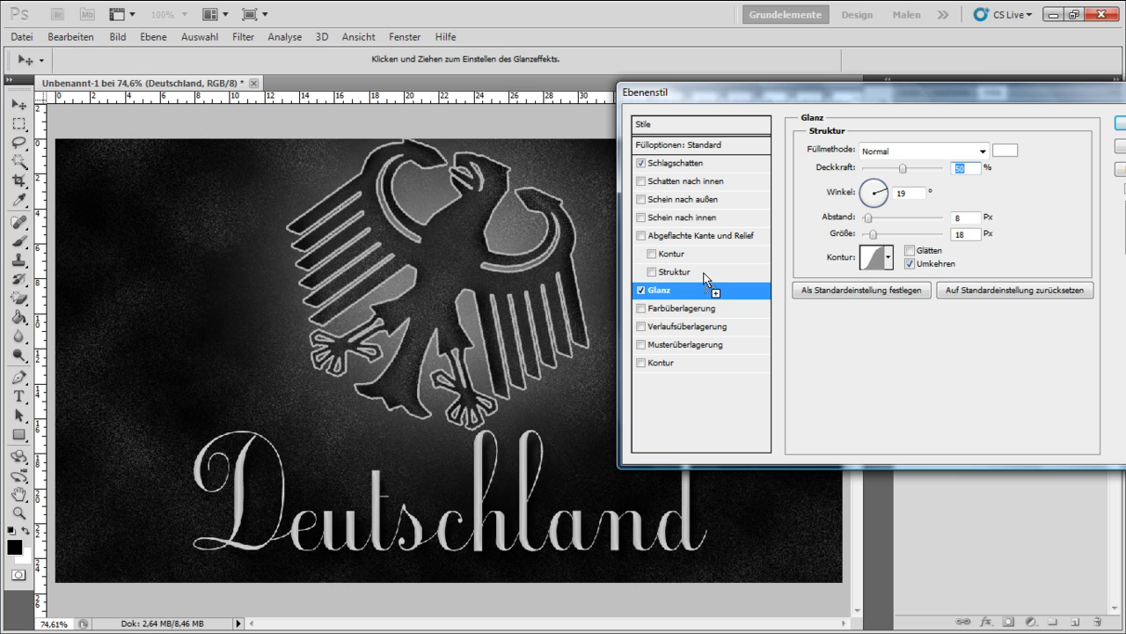
click(1119, 131)
scroll(134, 443, up, 3)
scroll(108, 437, up, 1)
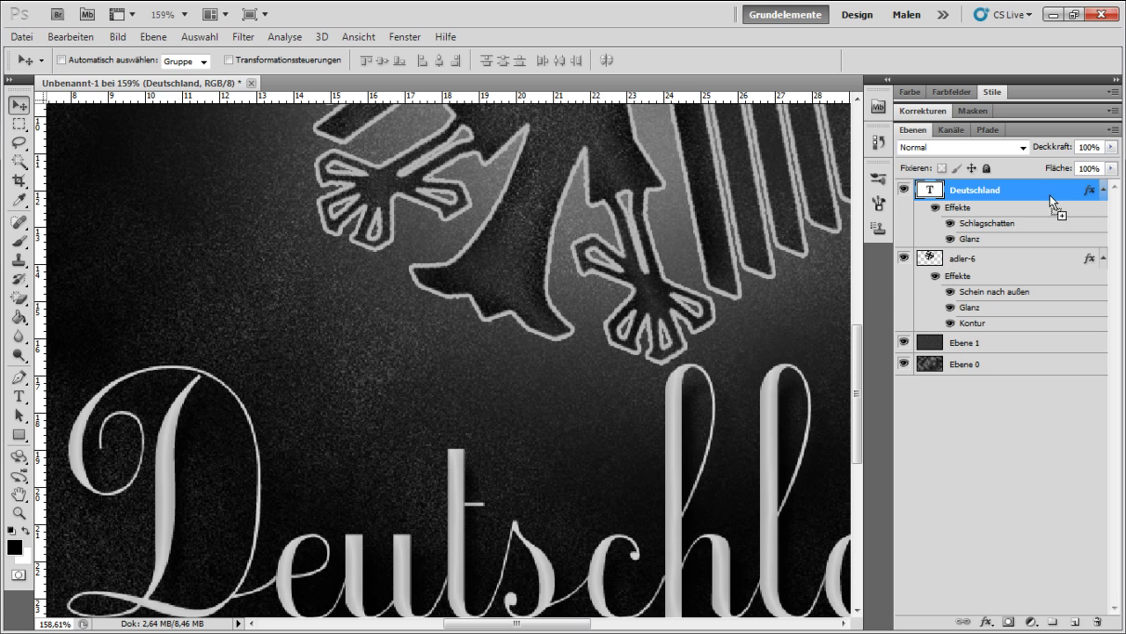
Change the Deutschland layer's Glanz effect to 11 px distance and 44% opacity.
double_click(1050, 195)
click(704, 291)
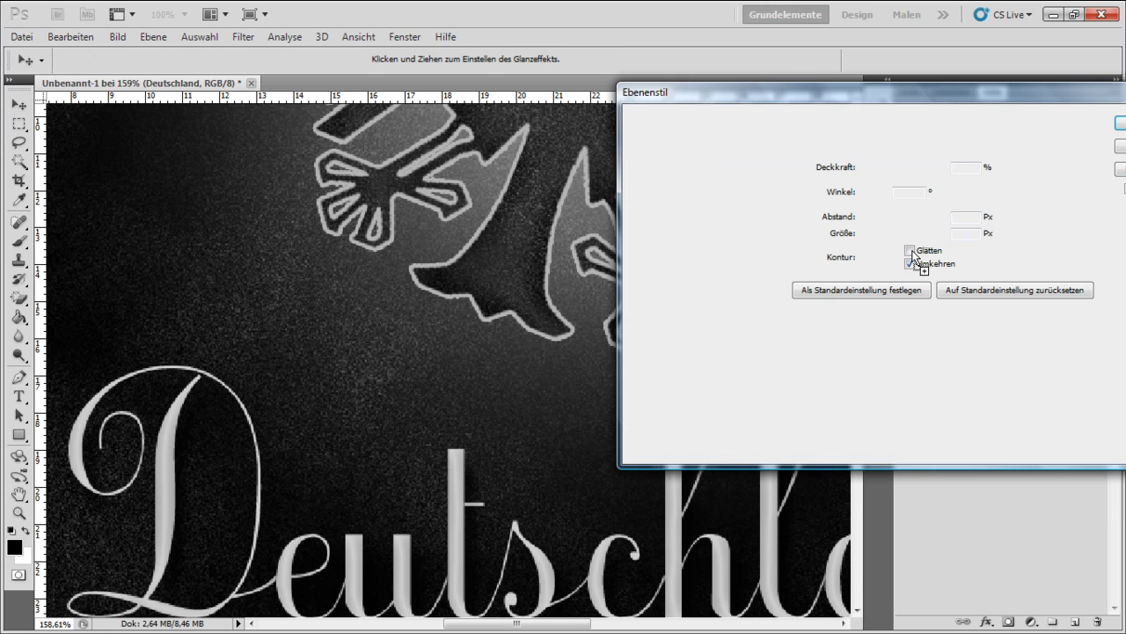
mouse_move(872, 221)
mouse_down()
mouse_move(853, 224)
mouse_move(863, 234)
mouse_move(873, 220)
mouse_move(872, 235)
mouse_up()
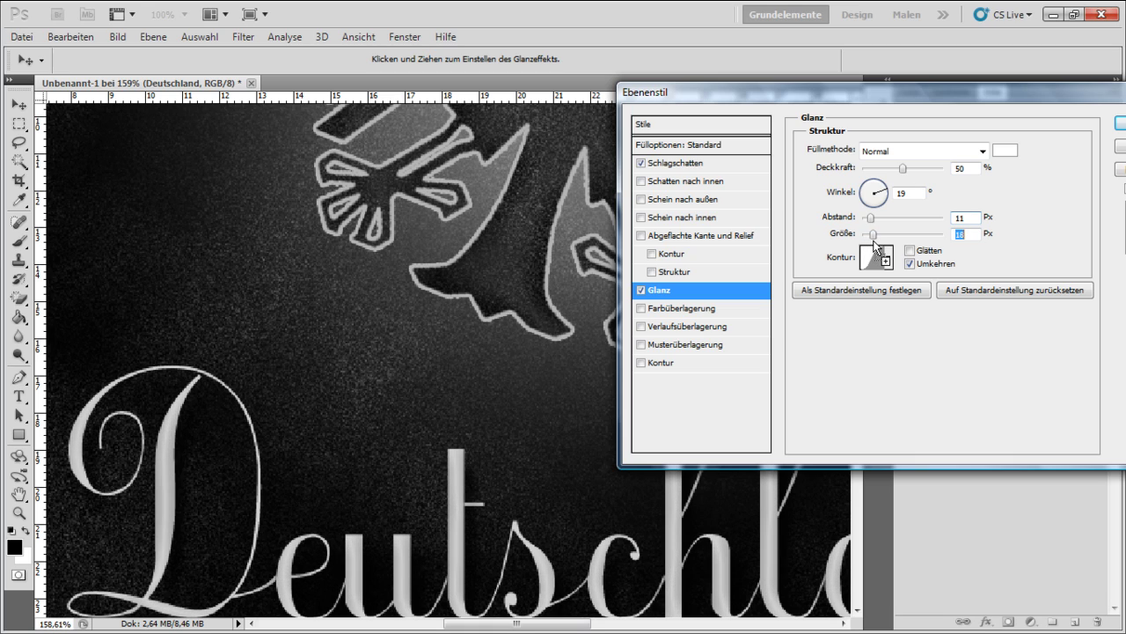
drag(907, 168, 902, 168)
click(1120, 132)
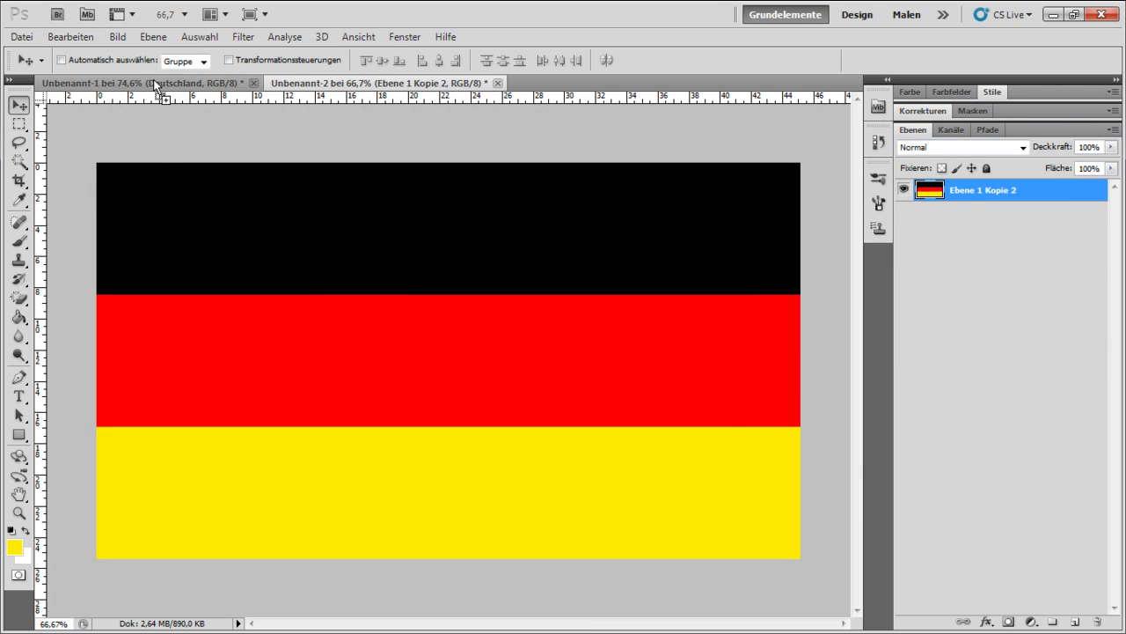
Drag the black-red-gold flag layer from Unbenannt-2 onto the Unbenannt-1 eagle document.
drag(153, 80, 881, 254)
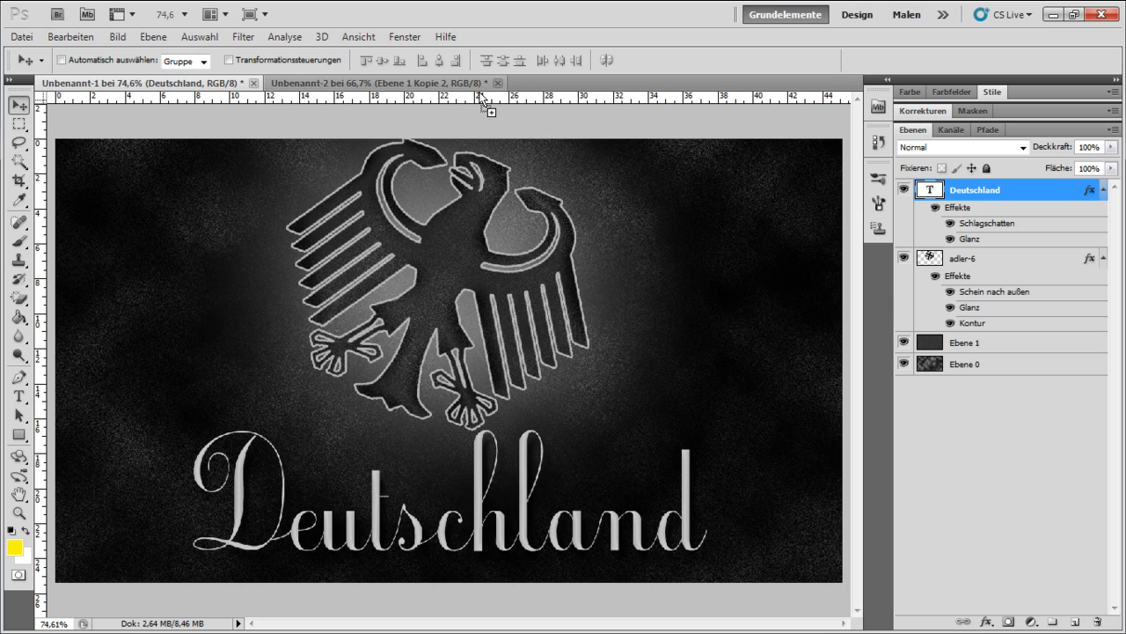
click(449, 83)
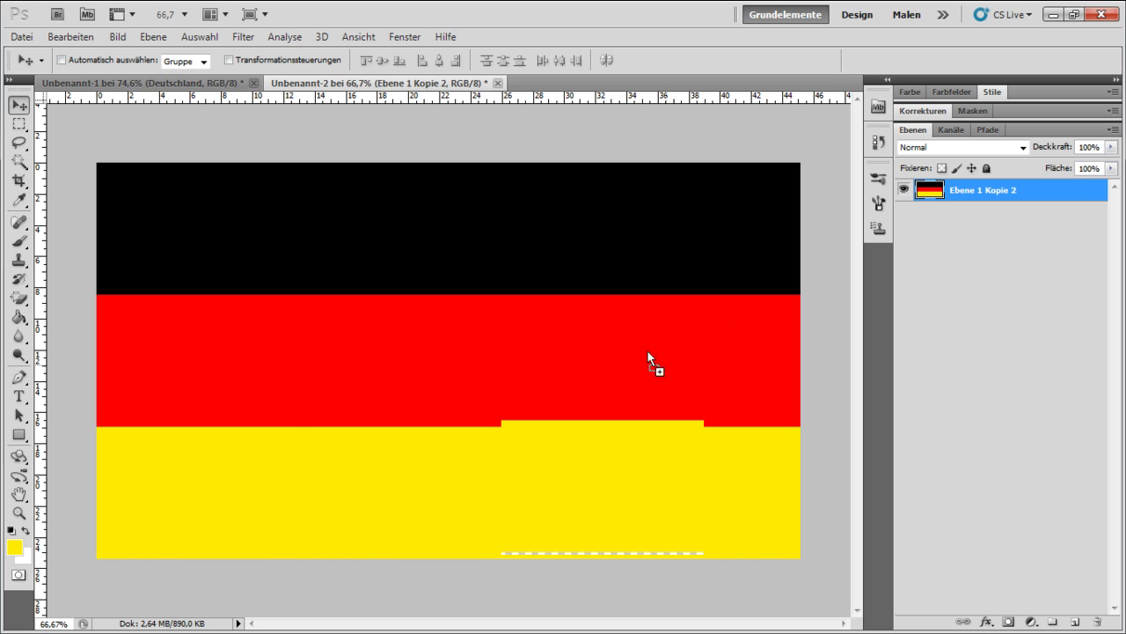
mouse_move(648, 352)
mouse_down()
mouse_move(190, 91)
mouse_move(211, 149)
mouse_up()
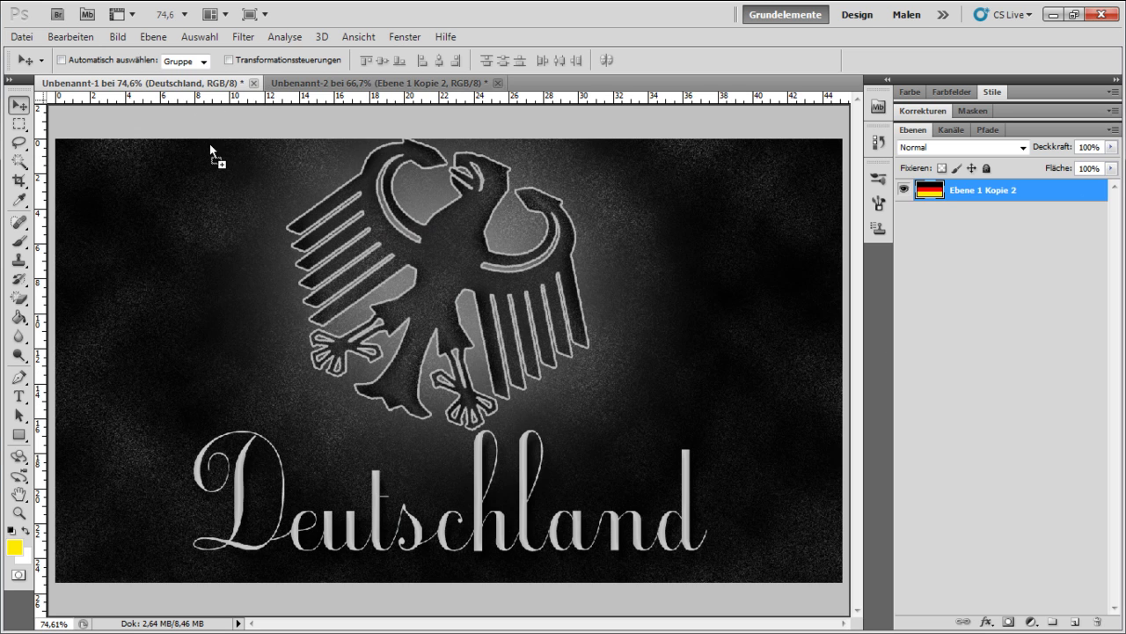
mouse_move(502, 374)
mouse_down()
mouse_move(493, 369)
mouse_move(625, 384)
mouse_move(688, 374)
mouse_up()
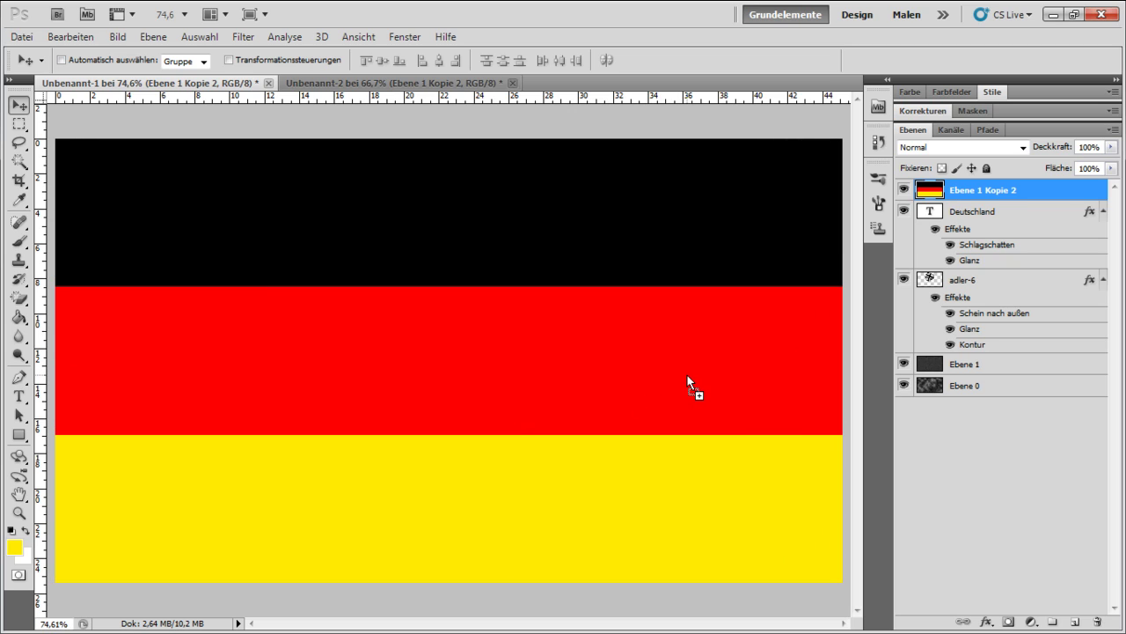
Set the flag layer to Ineinanderkopieren blending at 52% opacity.
click(1023, 147)
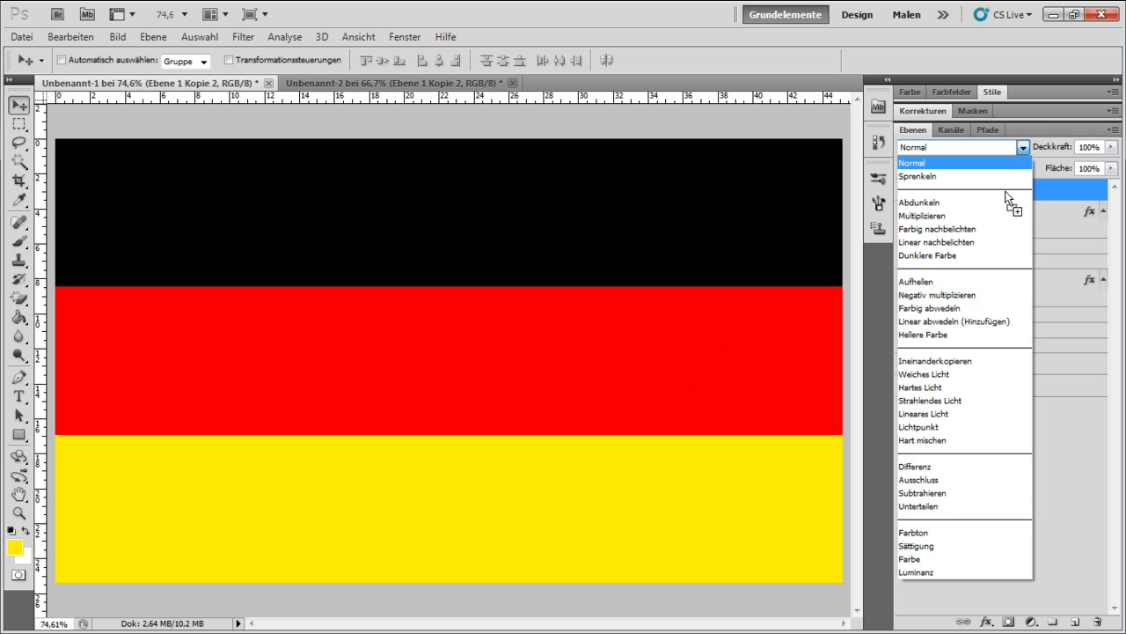
click(966, 363)
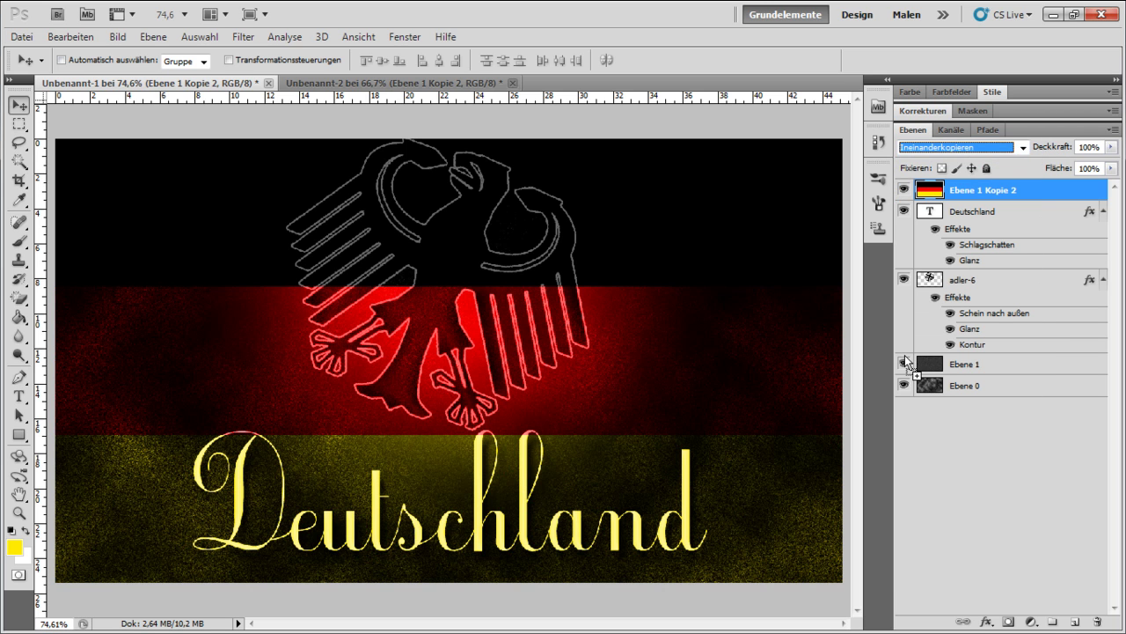
drag(1049, 151, 1009, 151)
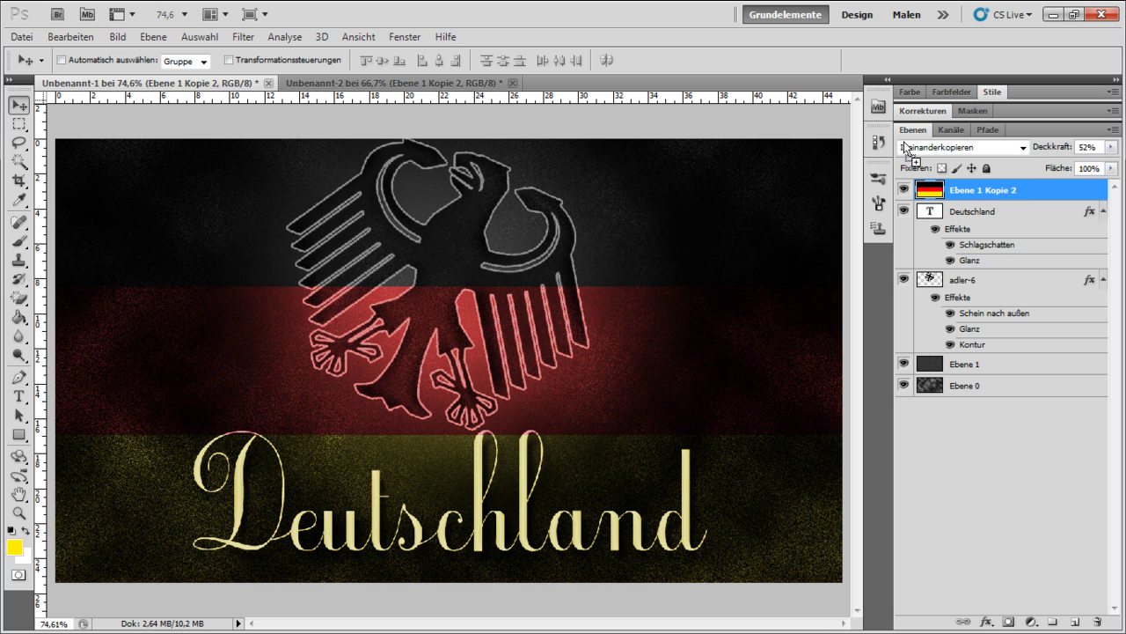
Apply a Gaussian blur of 54,2 px radius to the flag layer.
click(243, 36)
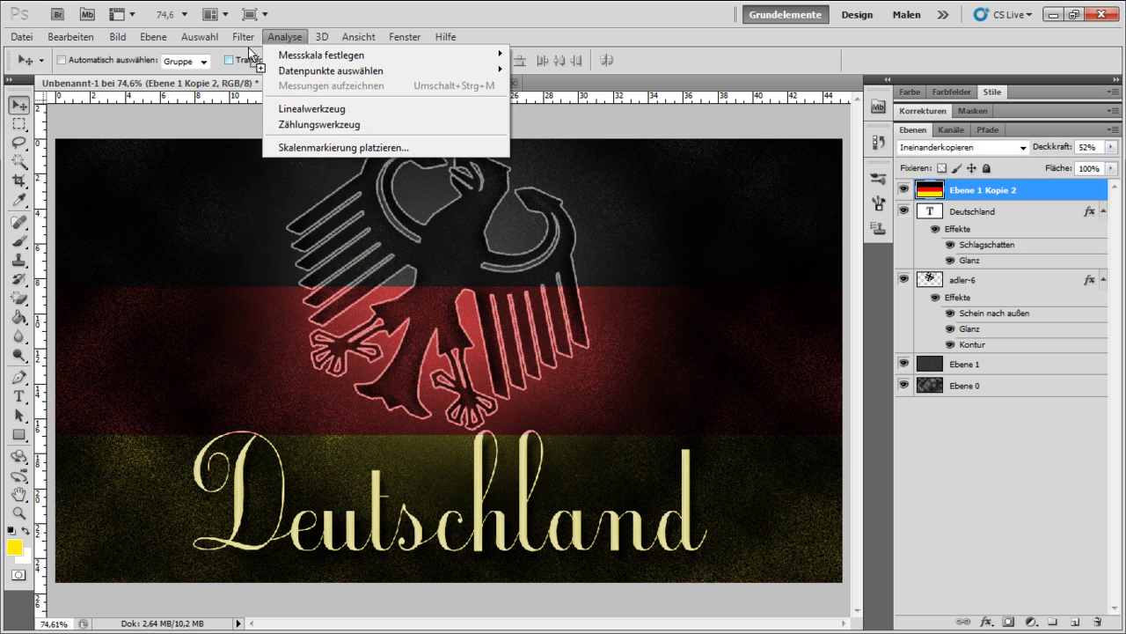
mouse_move(291, 328)
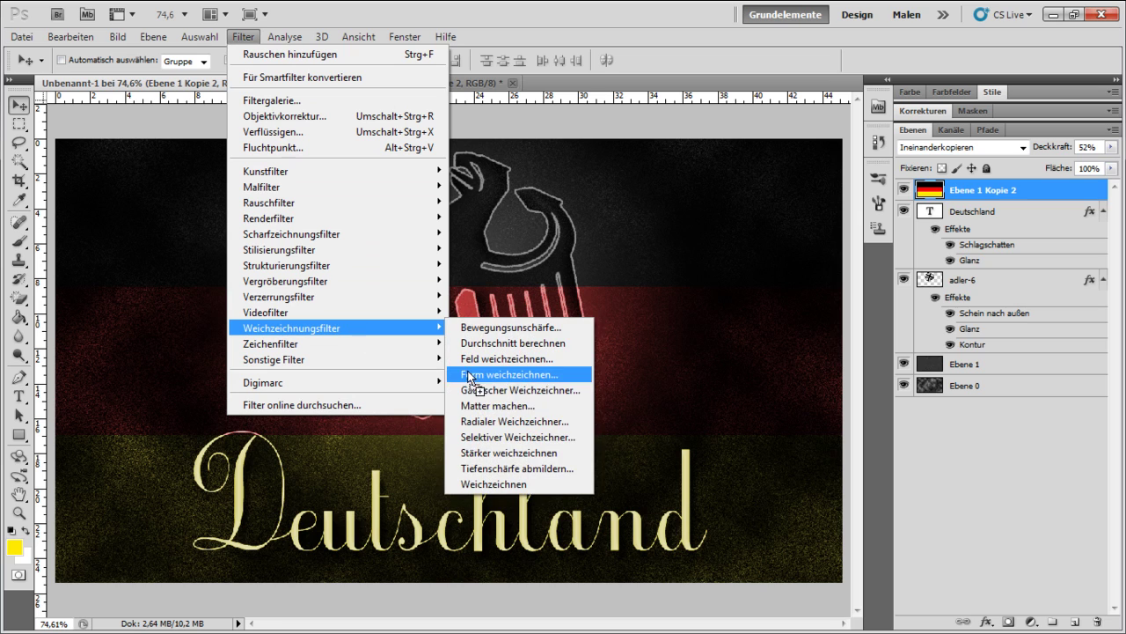
click(498, 385)
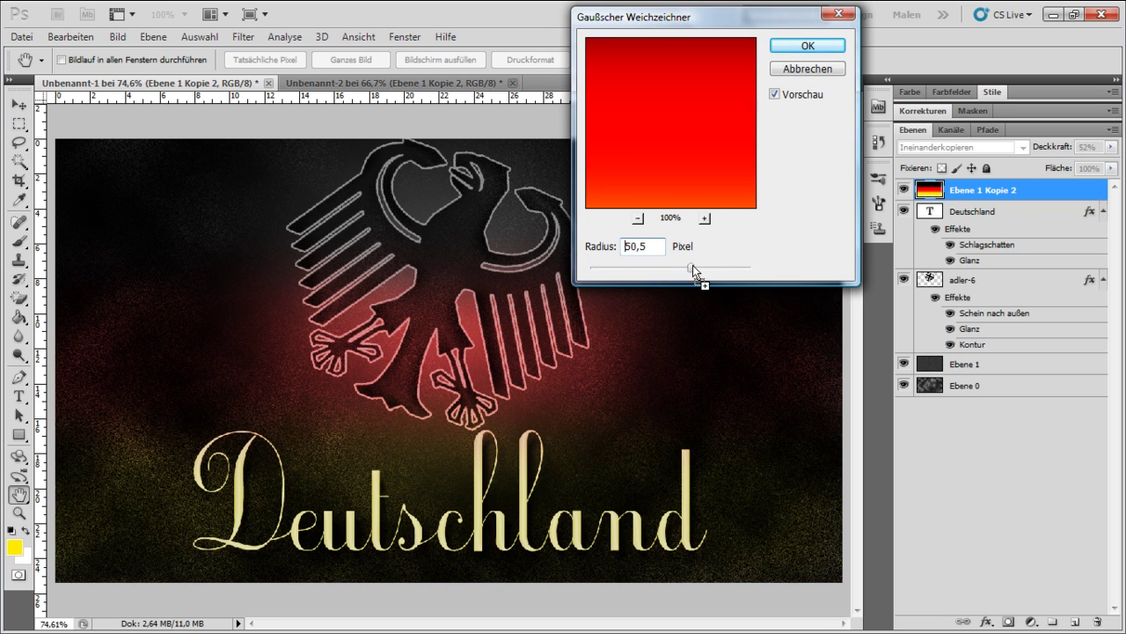
drag(692, 264, 695, 266)
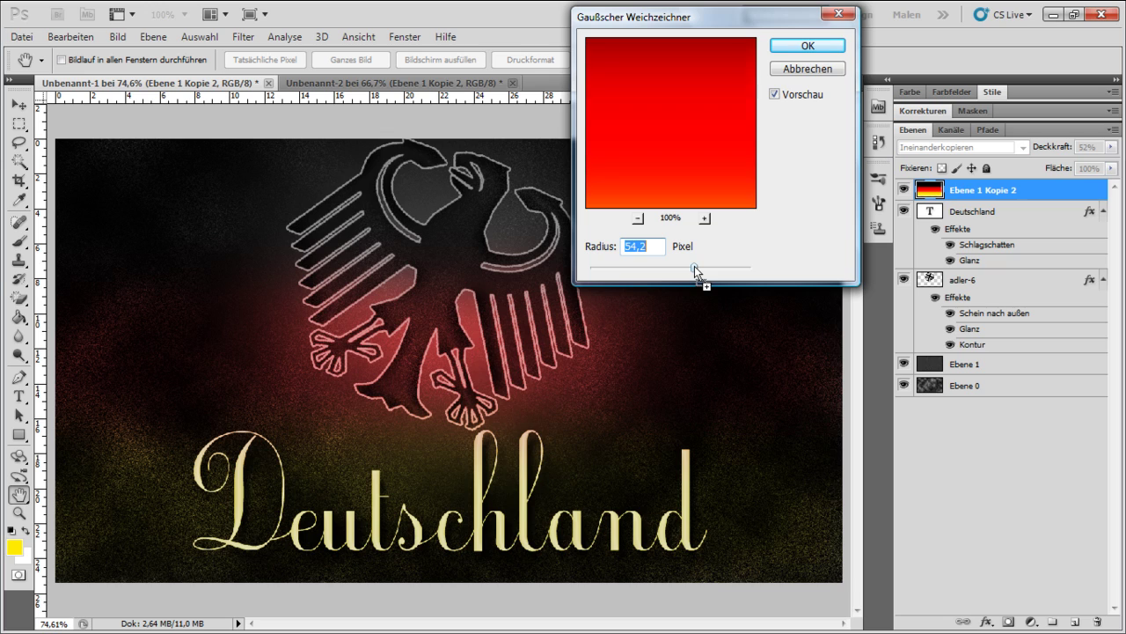
click(815, 48)
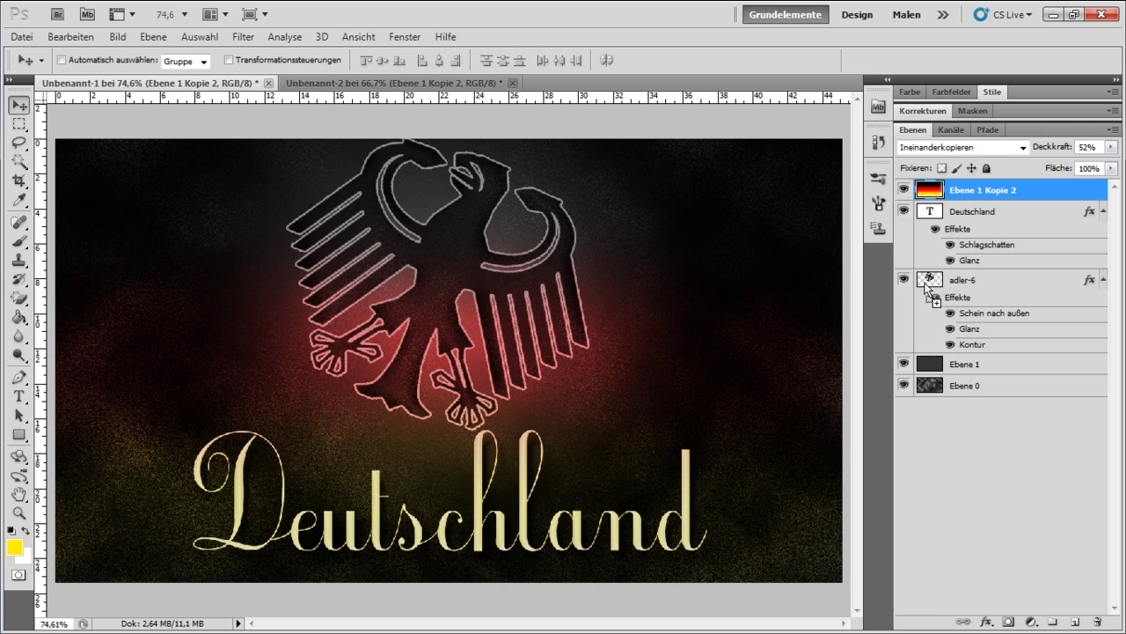
click(978, 364)
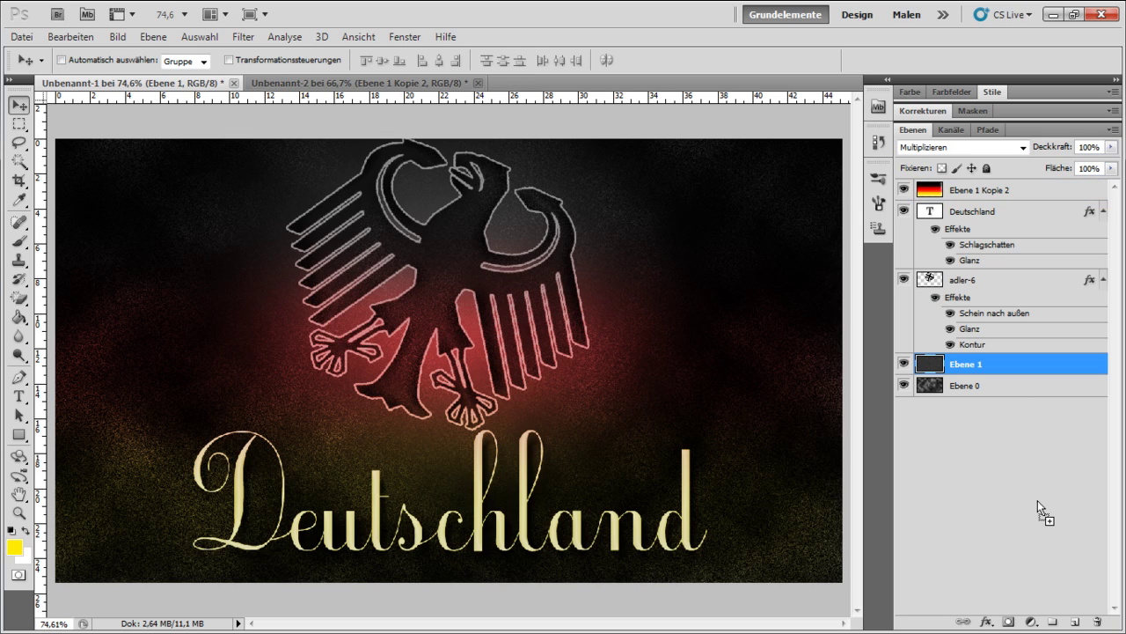
click(1031, 621)
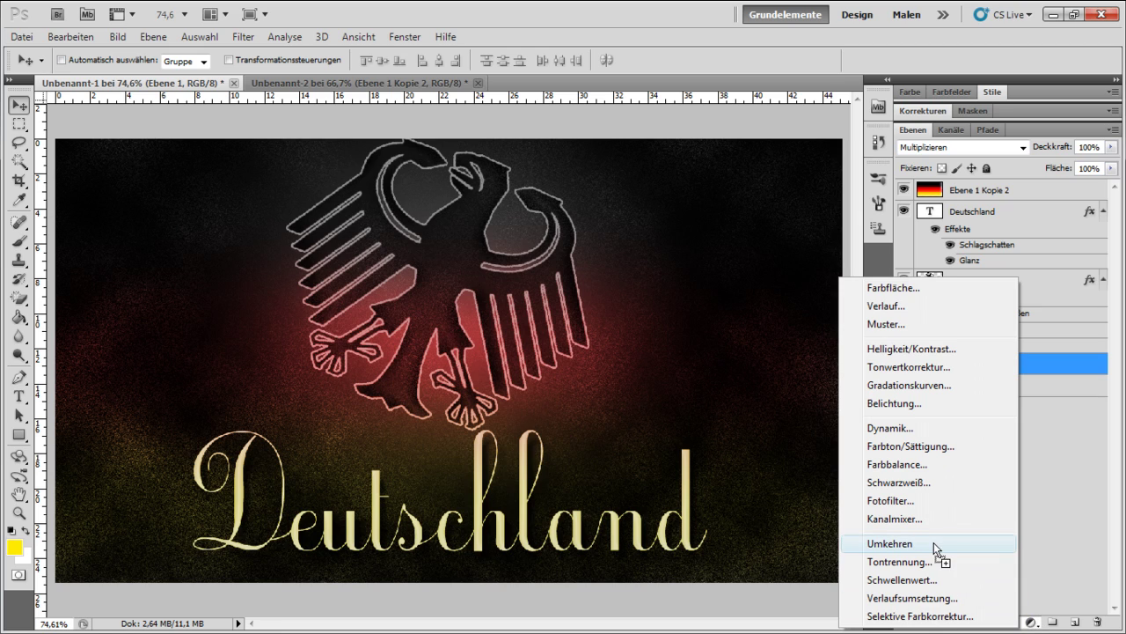
click(913, 367)
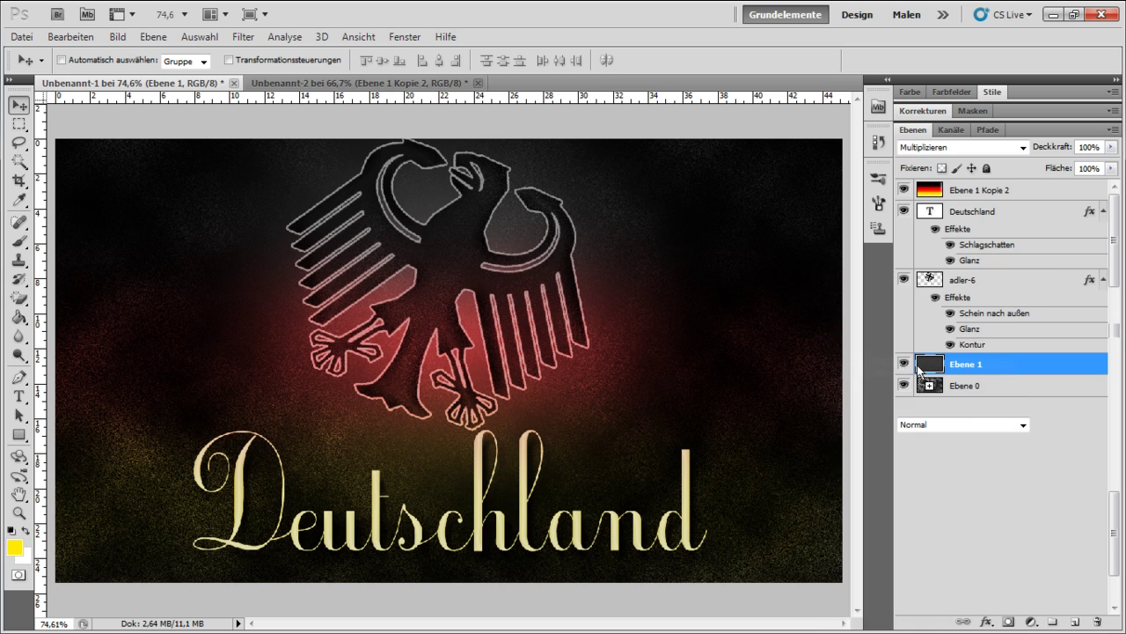
right_click(20, 124)
click(97, 133)
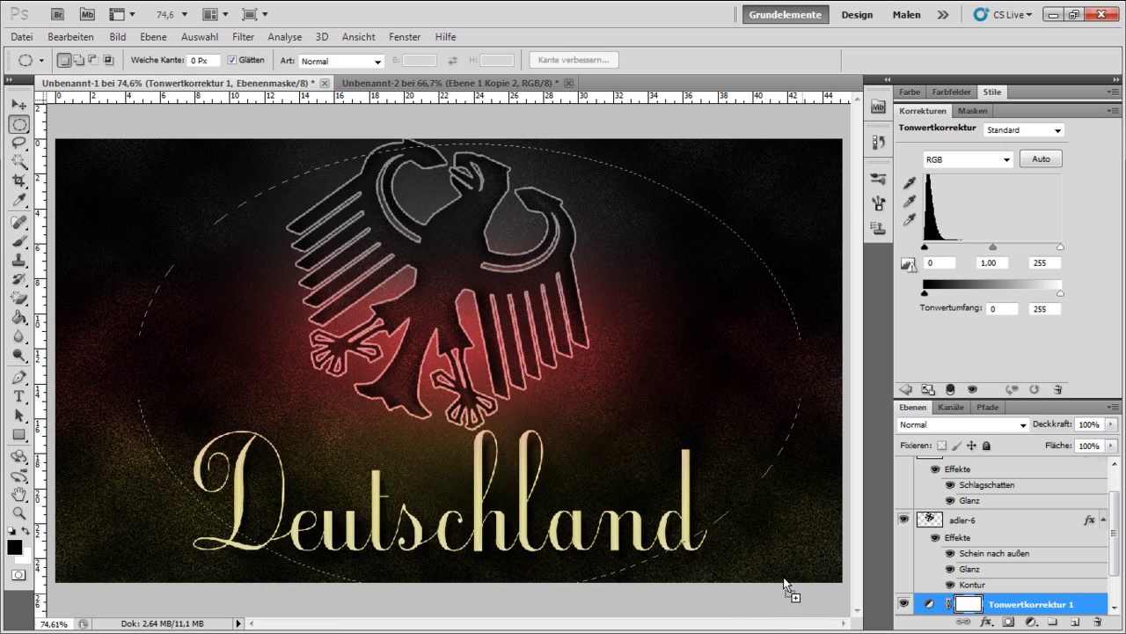
click(661, 548)
key(ctrl+z)
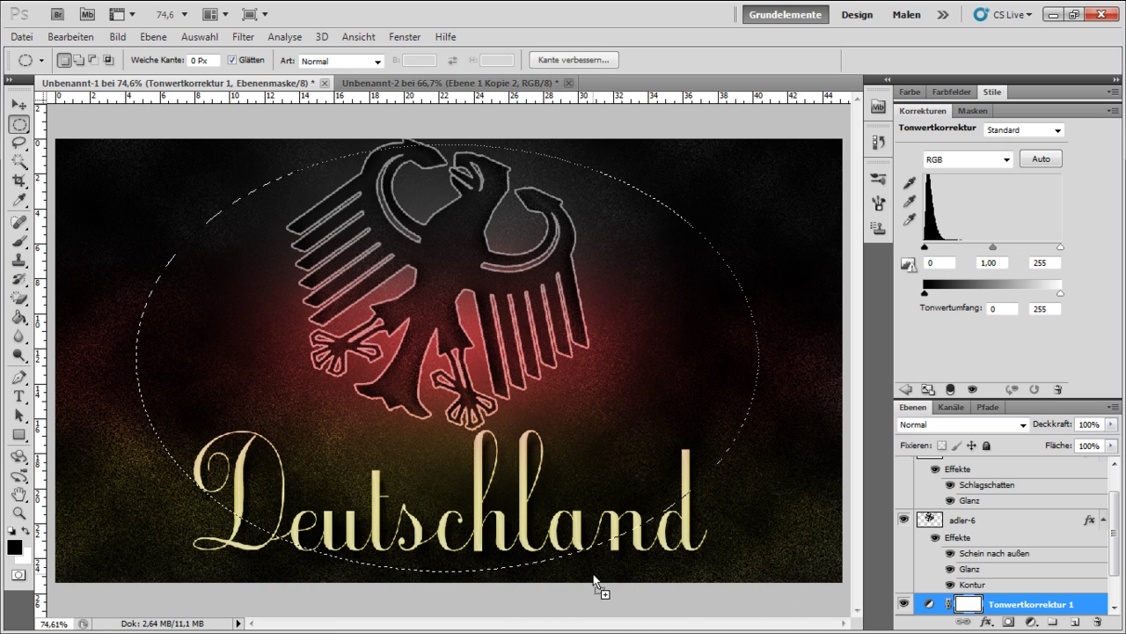
click(18, 318)
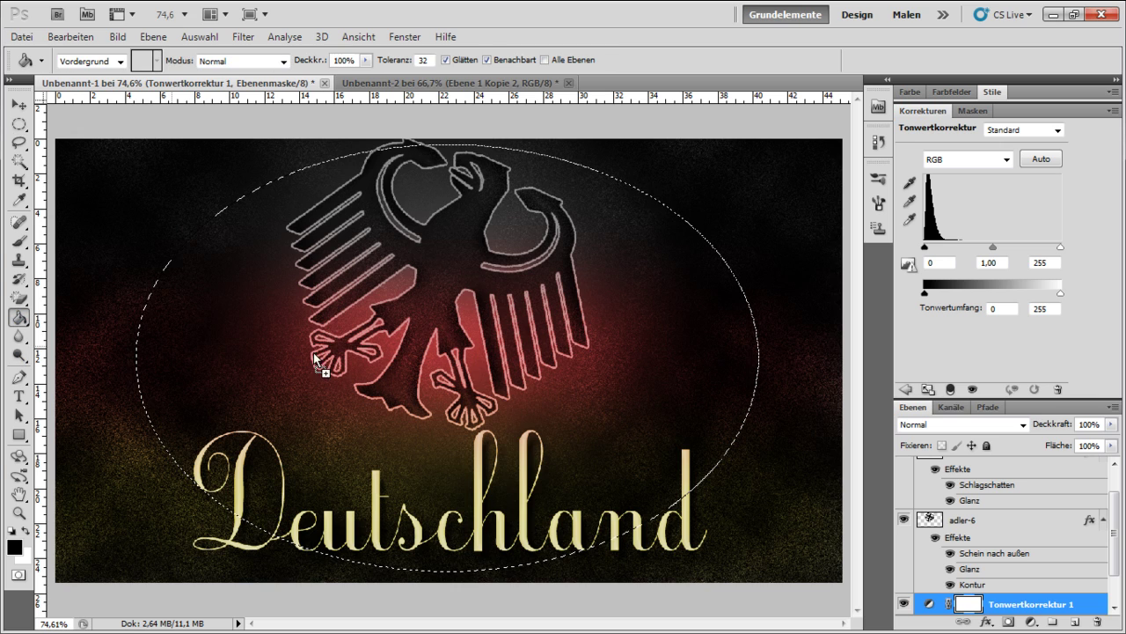
click(323, 354)
click(18, 104)
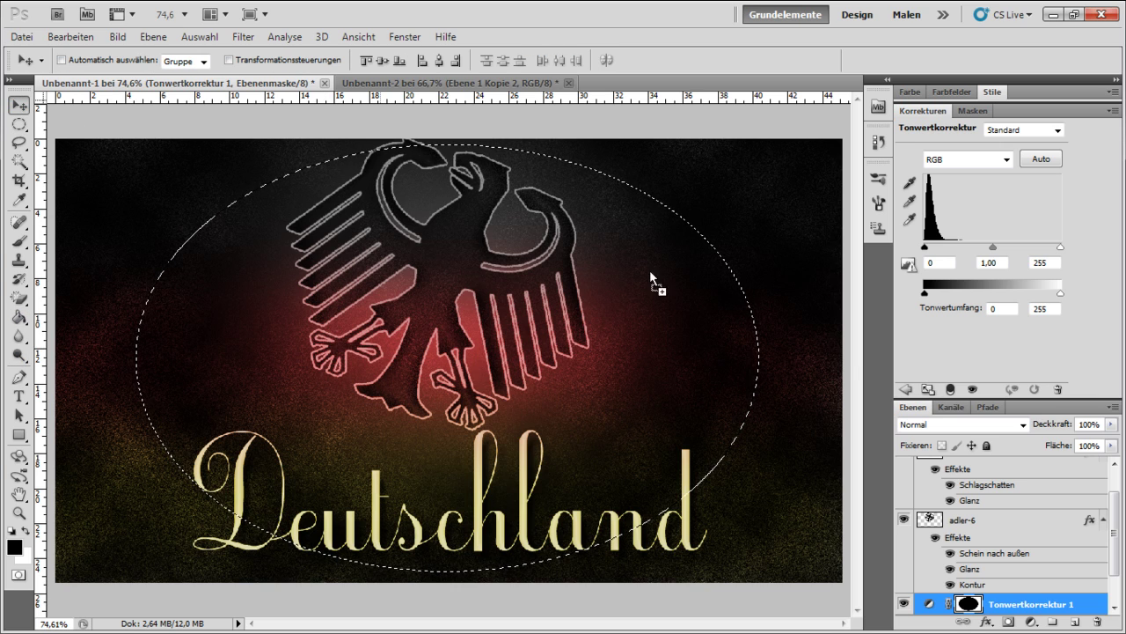
key(ctrl+d)
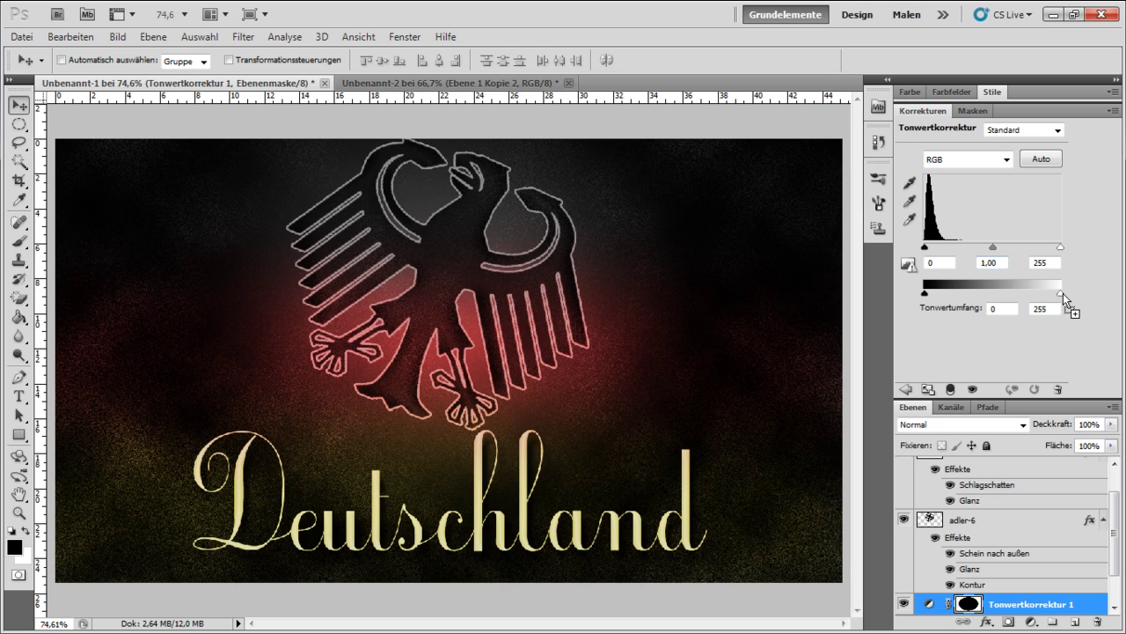
mouse_move(1018, 288)
mouse_down()
mouse_move(982, 292)
mouse_move(993, 299)
mouse_up()
click(973, 111)
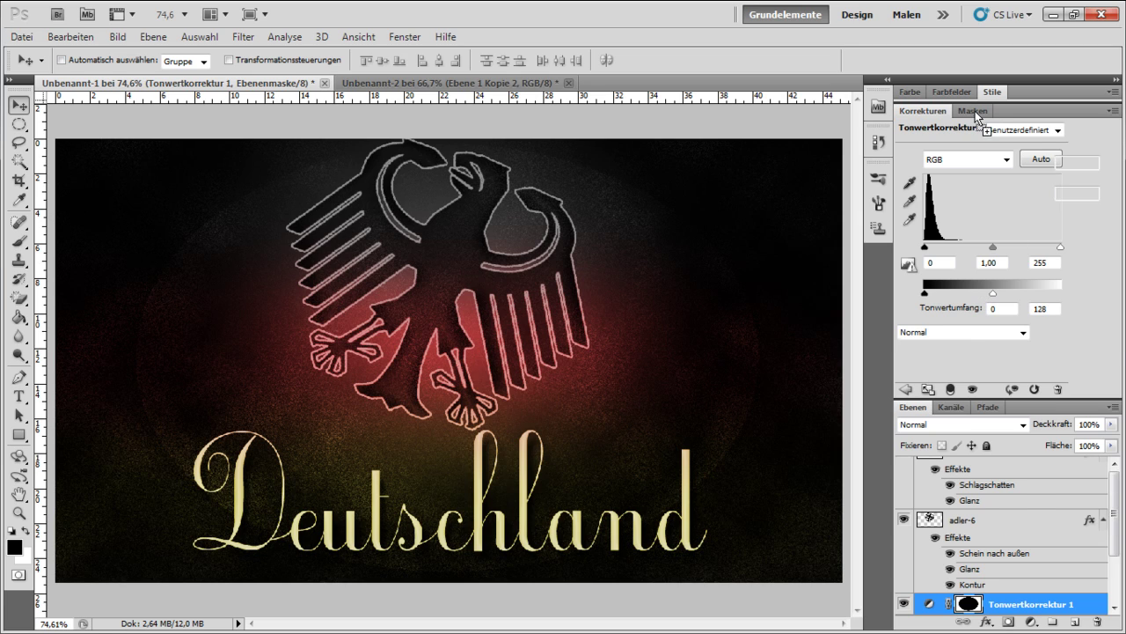
drag(907, 207, 982, 228)
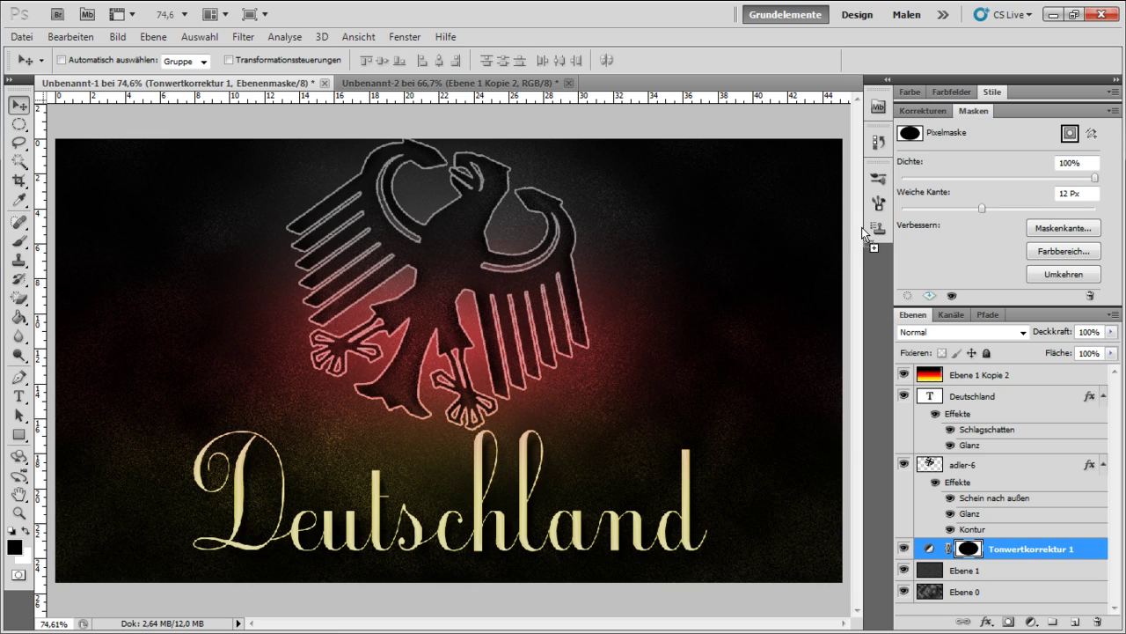
double_click(987, 107)
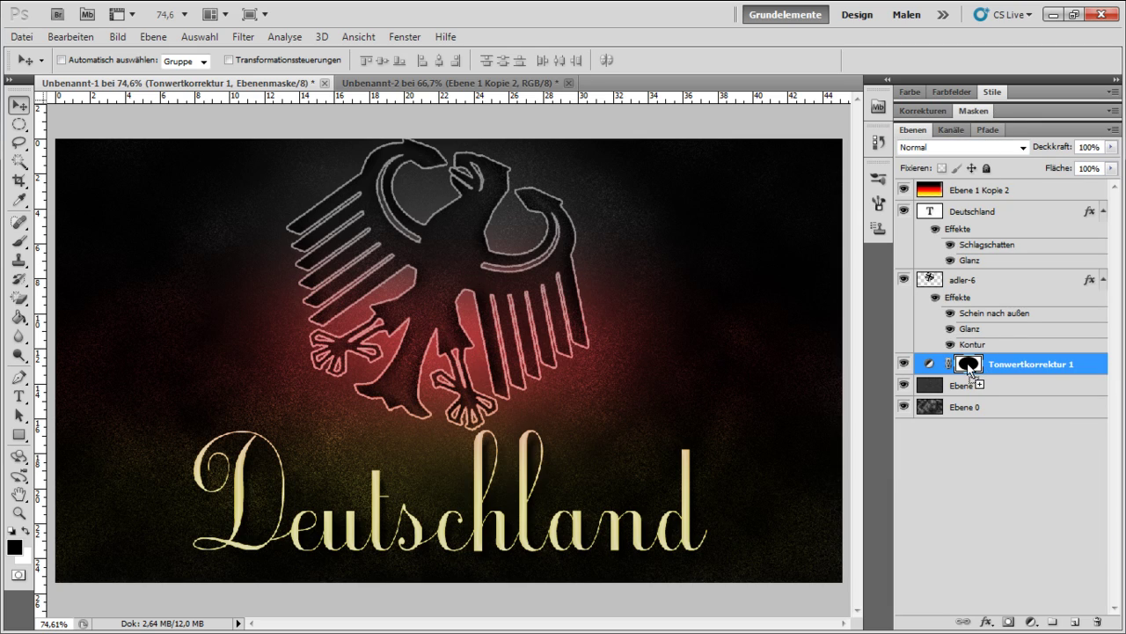
Delete the flag overlay, retype Deutschland as 'Argentinien', and delete the adler-6 eagle layer.
click(958, 189)
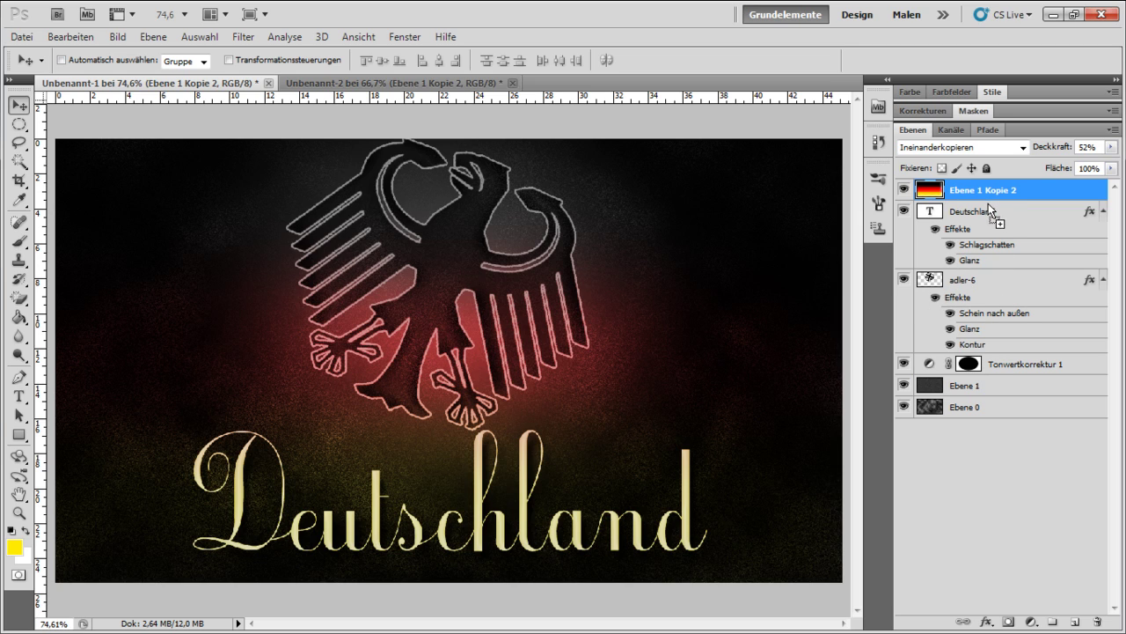
key(Delete)
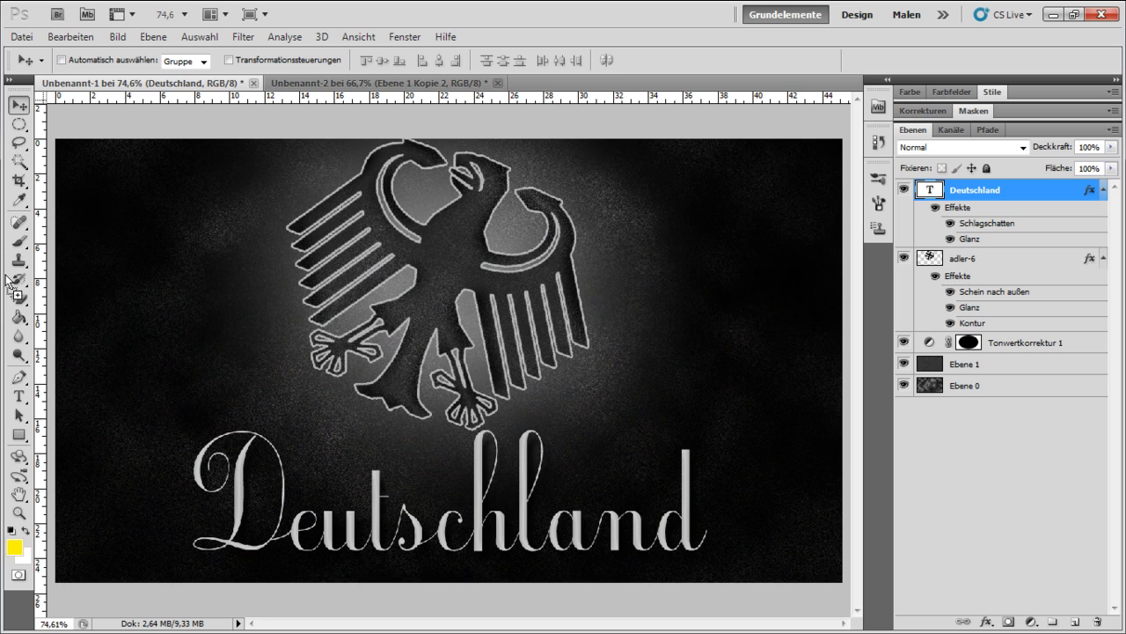
click(24, 401)
drag(231, 494, 709, 503)
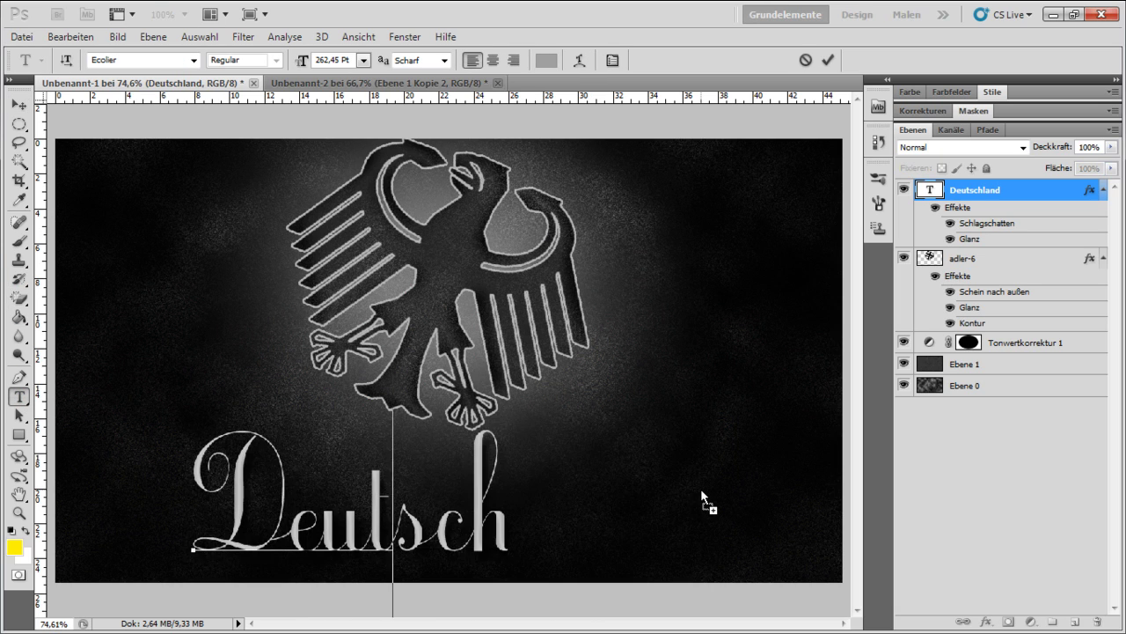
text(Argen tini)
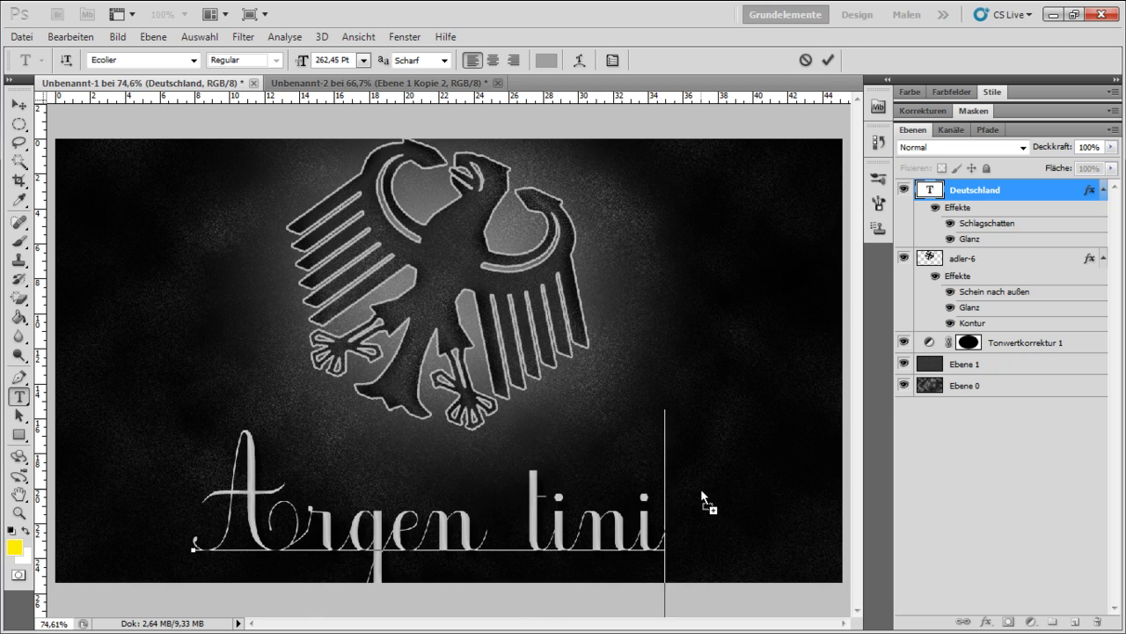
text(en)
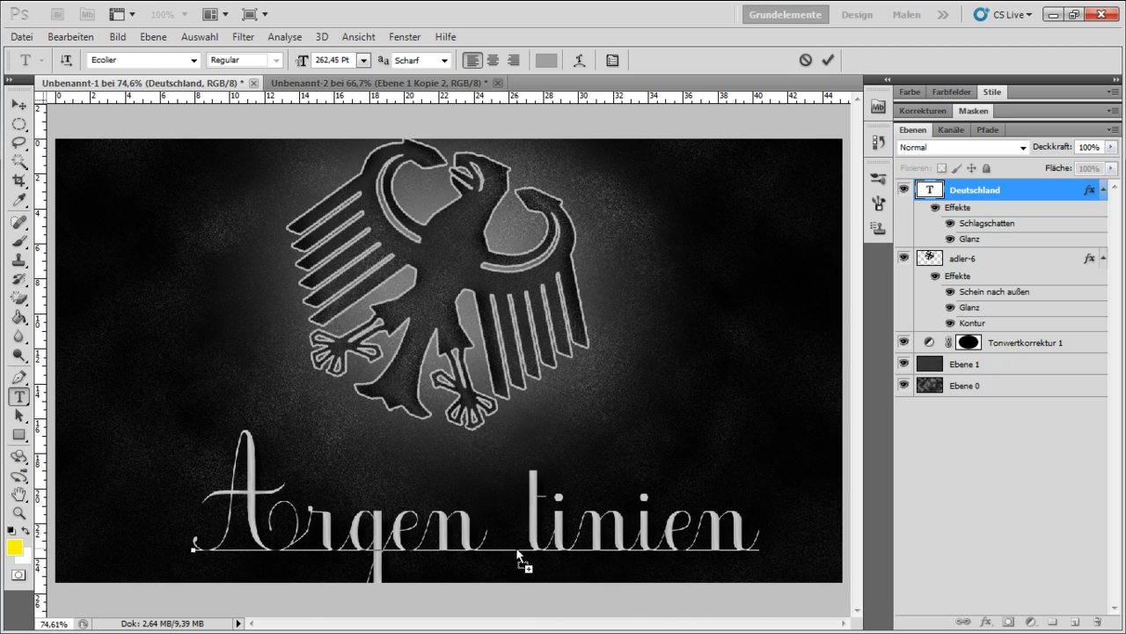
key(BackSpace)
click(830, 63)
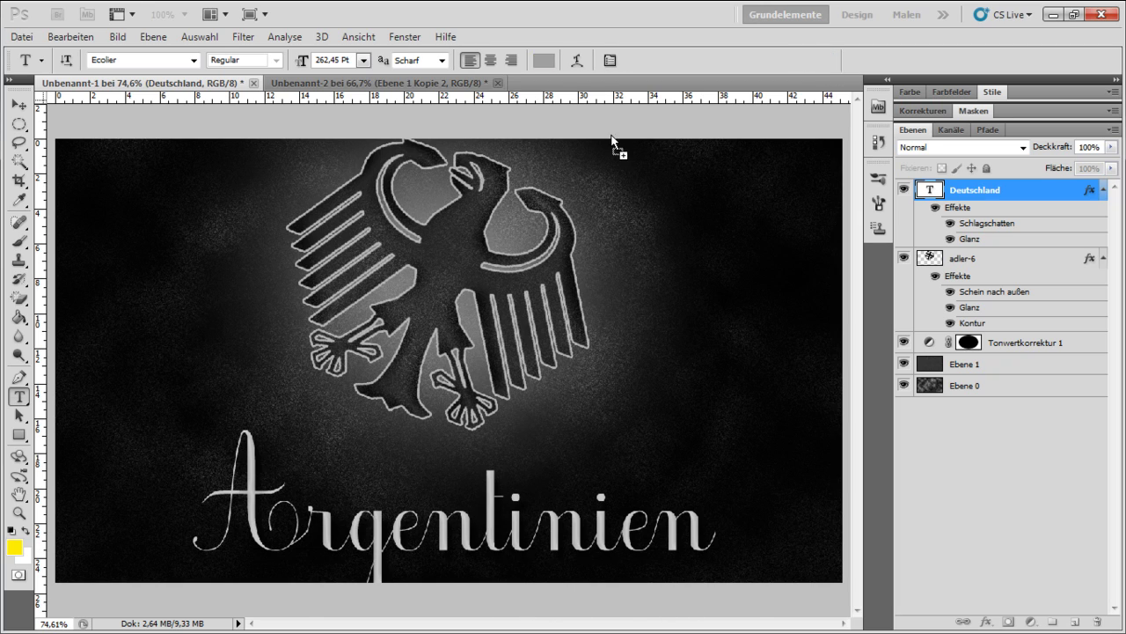
key(v)
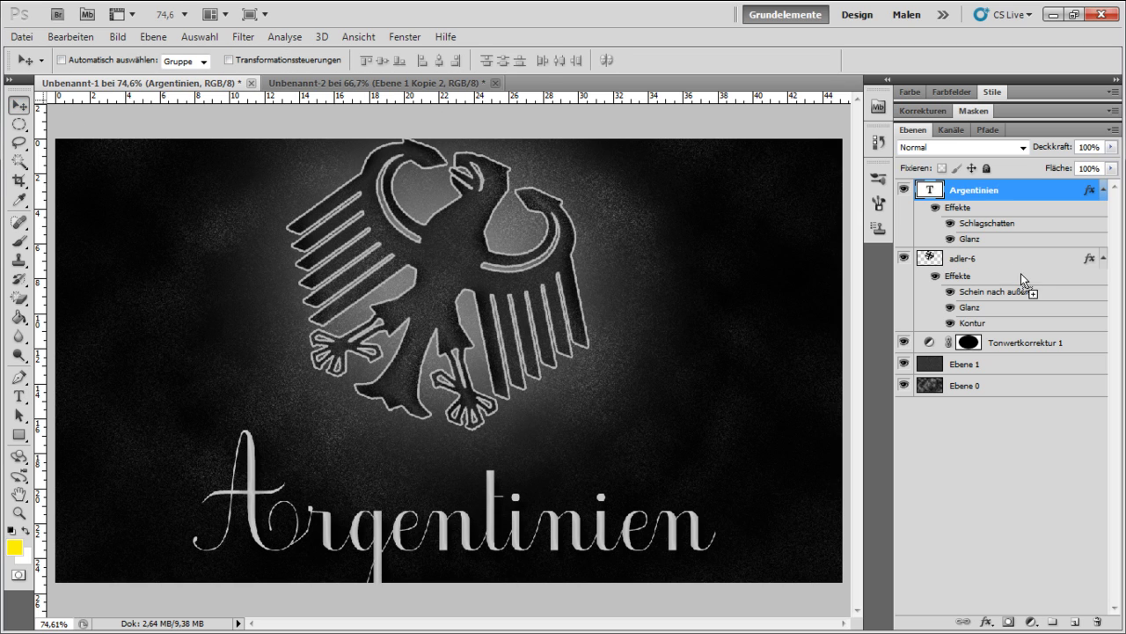
drag(992, 269, 1098, 621)
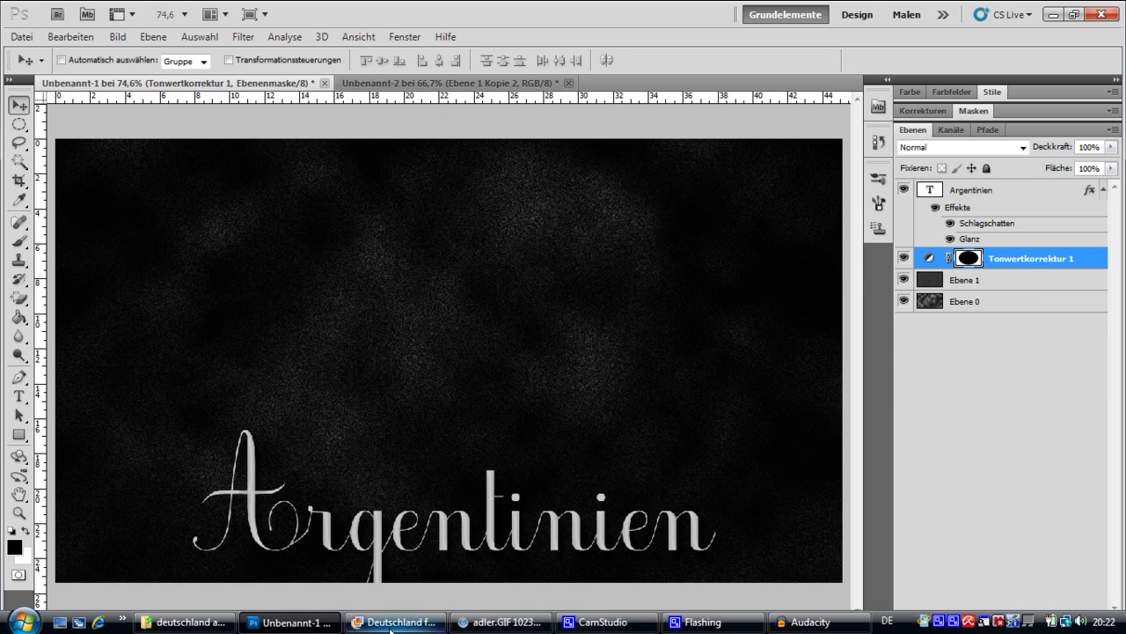
Search Safari for 'argentinia sun' and drag the full-size sun image onto the Photoshop canvas.
click(500, 621)
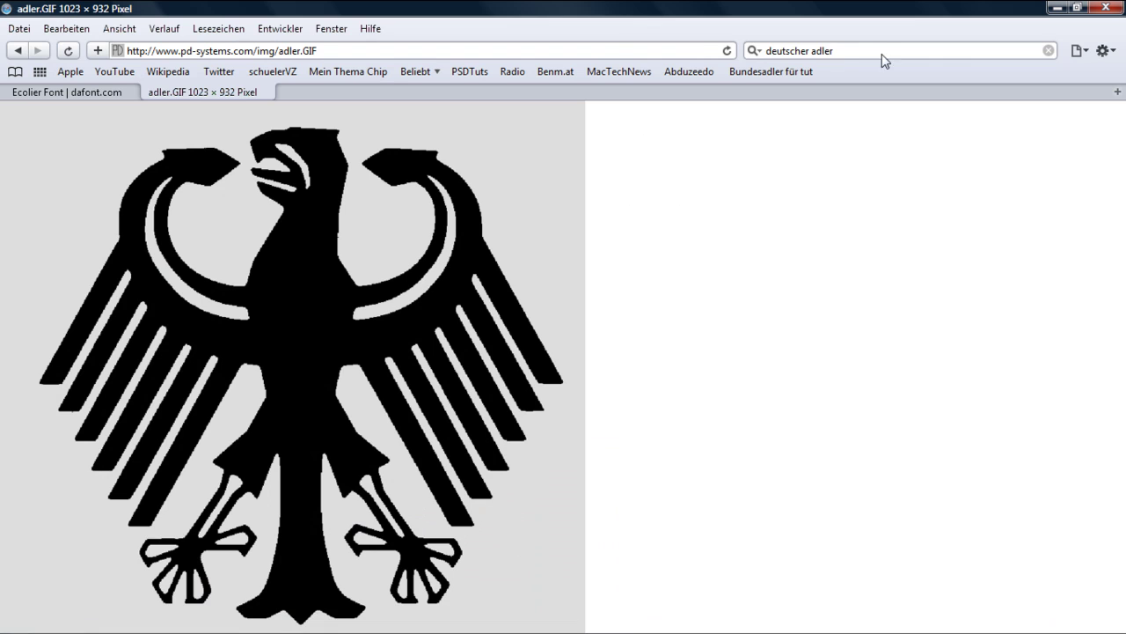
text(argen)
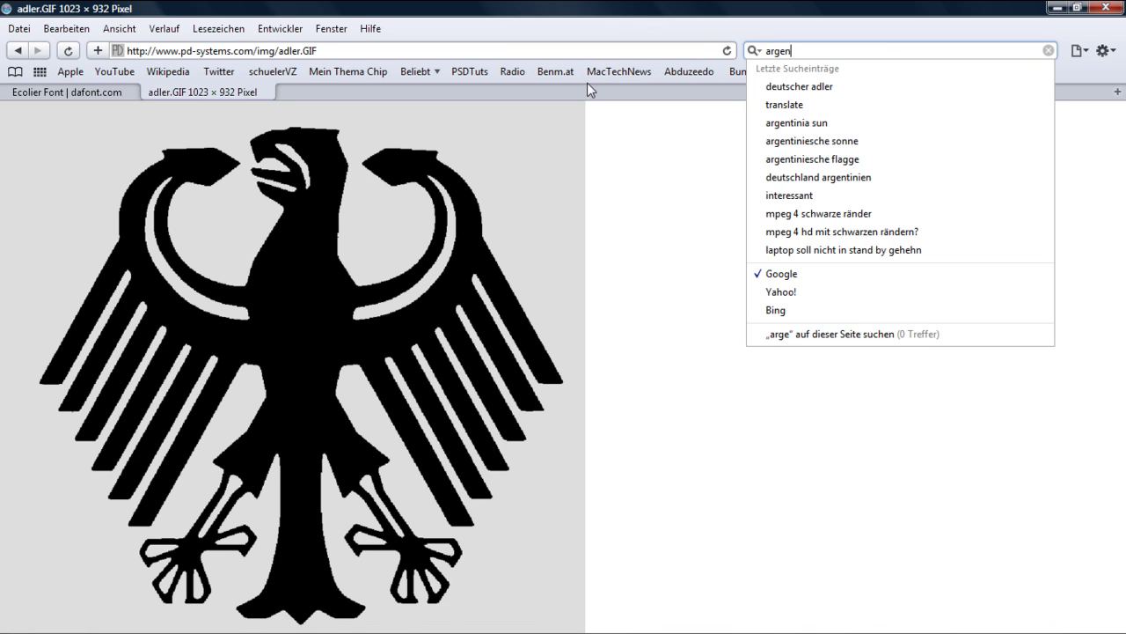
text(tinia)
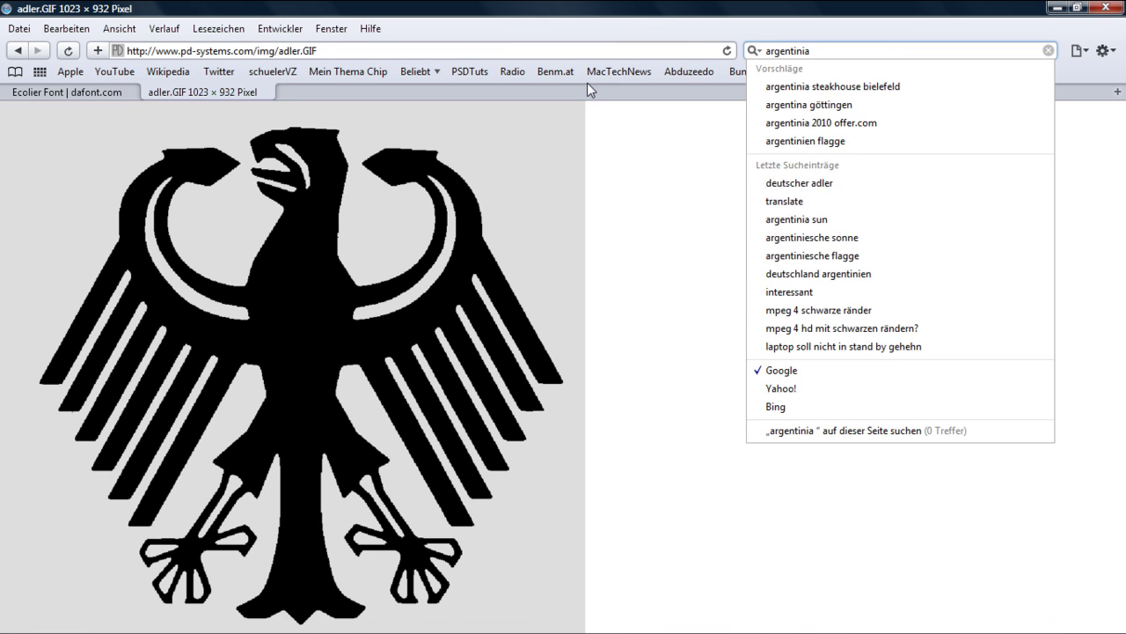
text( sun)
key(Return)
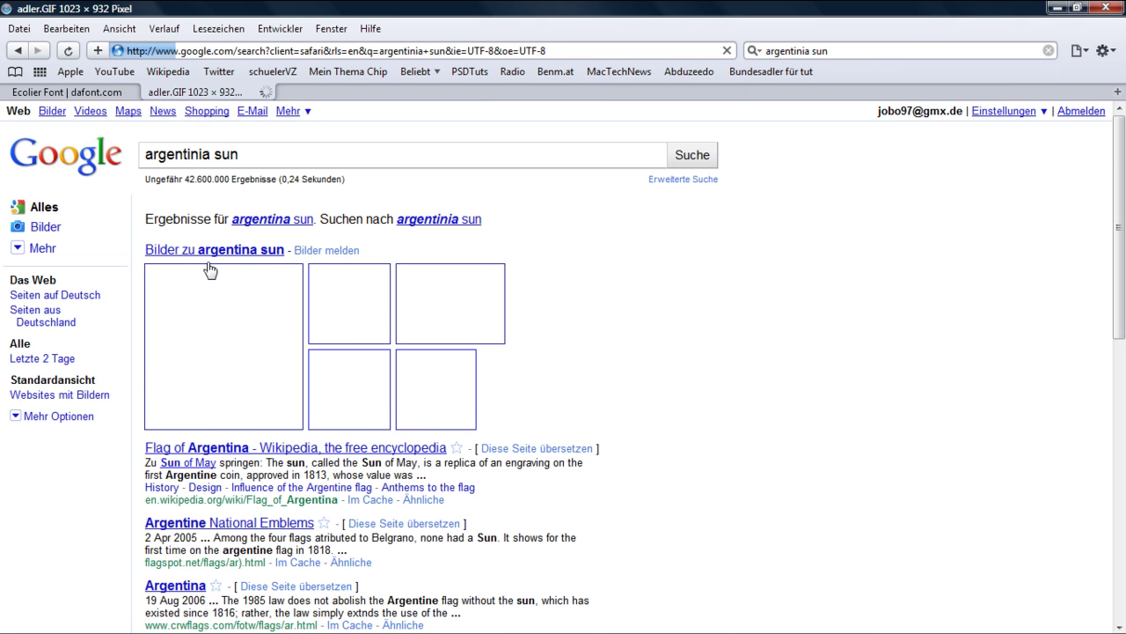
click(189, 302)
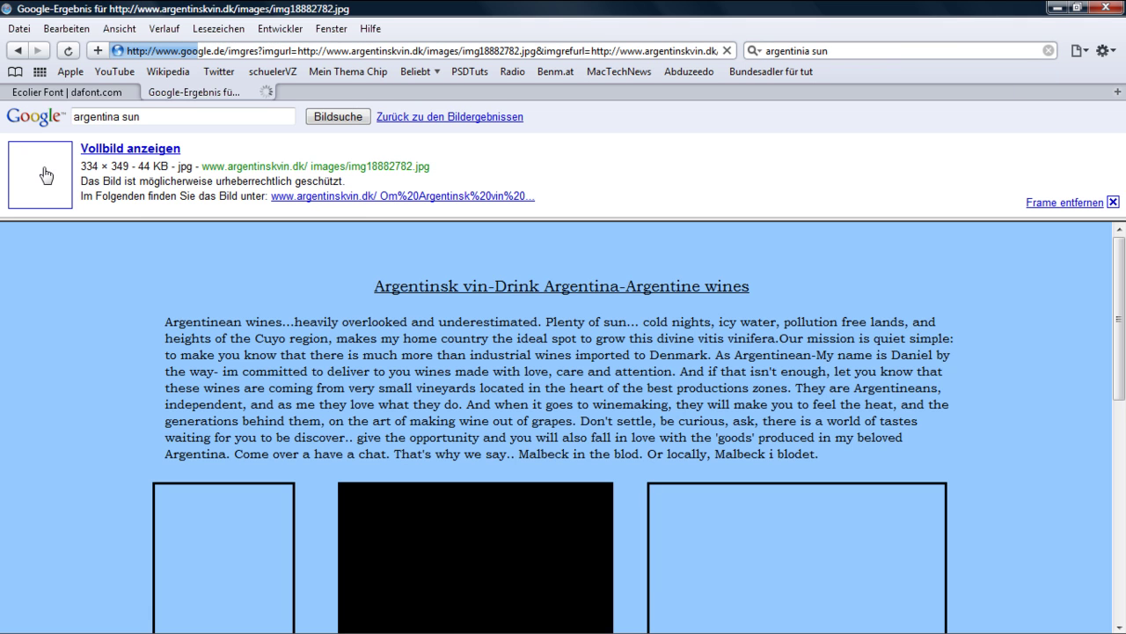
click(48, 176)
mouse_move(192, 245)
mouse_down()
mouse_move(449, 632)
mouse_move(374, 630)
mouse_up()
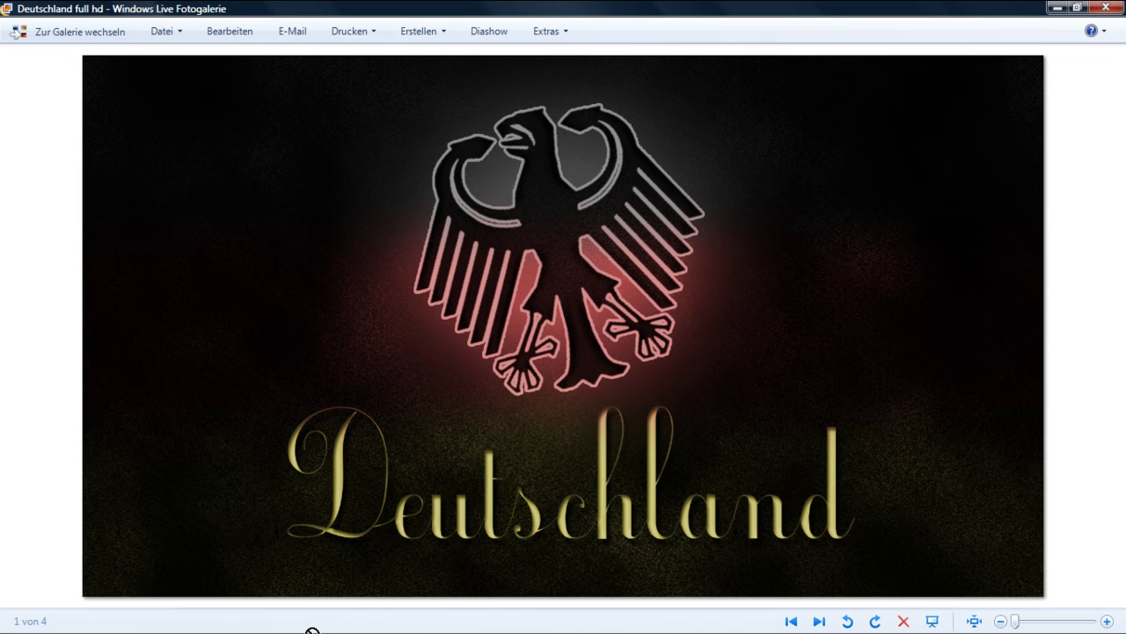
mouse_move(374, 630)
mouse_down()
mouse_move(399, 377)
mouse_move(410, 370)
mouse_up()
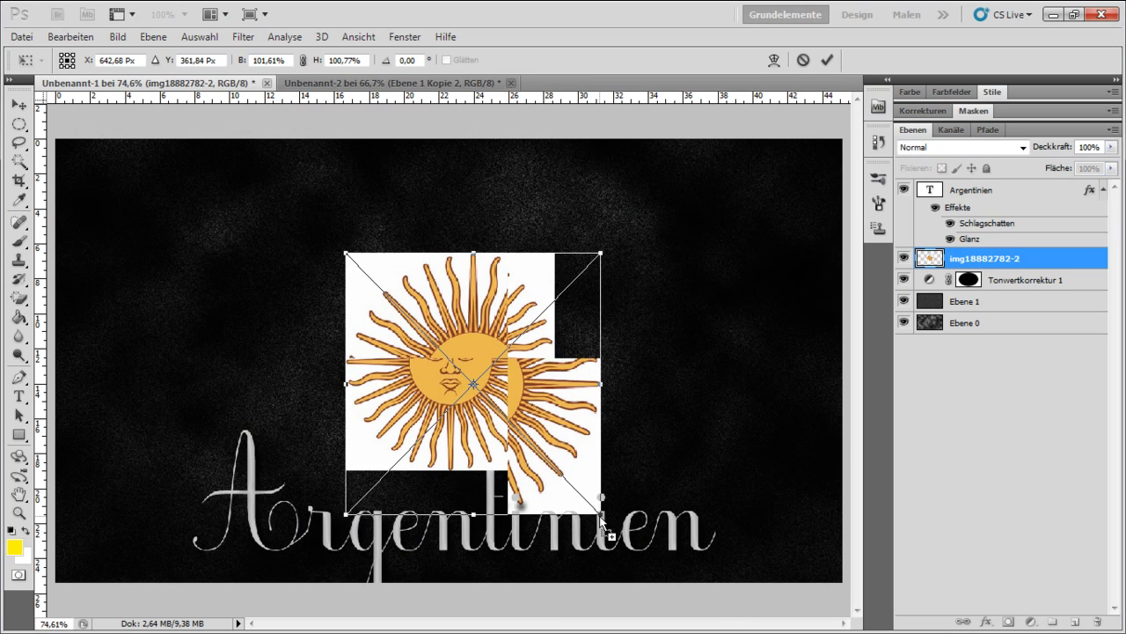
Enlarge the sun emblem to about 123% and move it up above the text.
drag(552, 469, 601, 514)
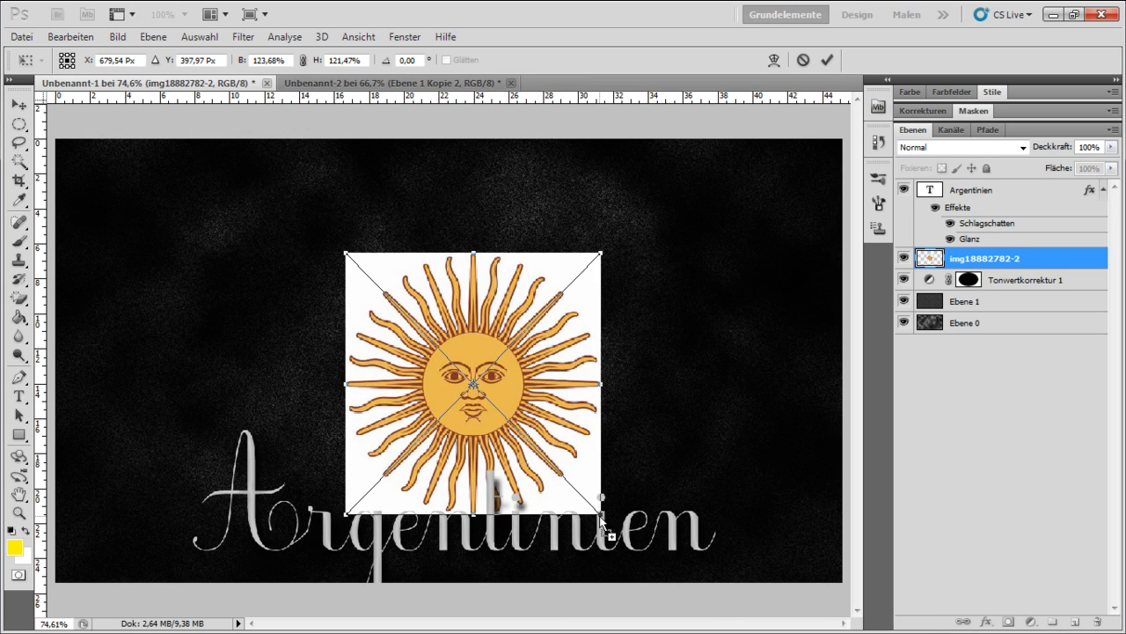
click(827, 59)
drag(449, 366, 424, 284)
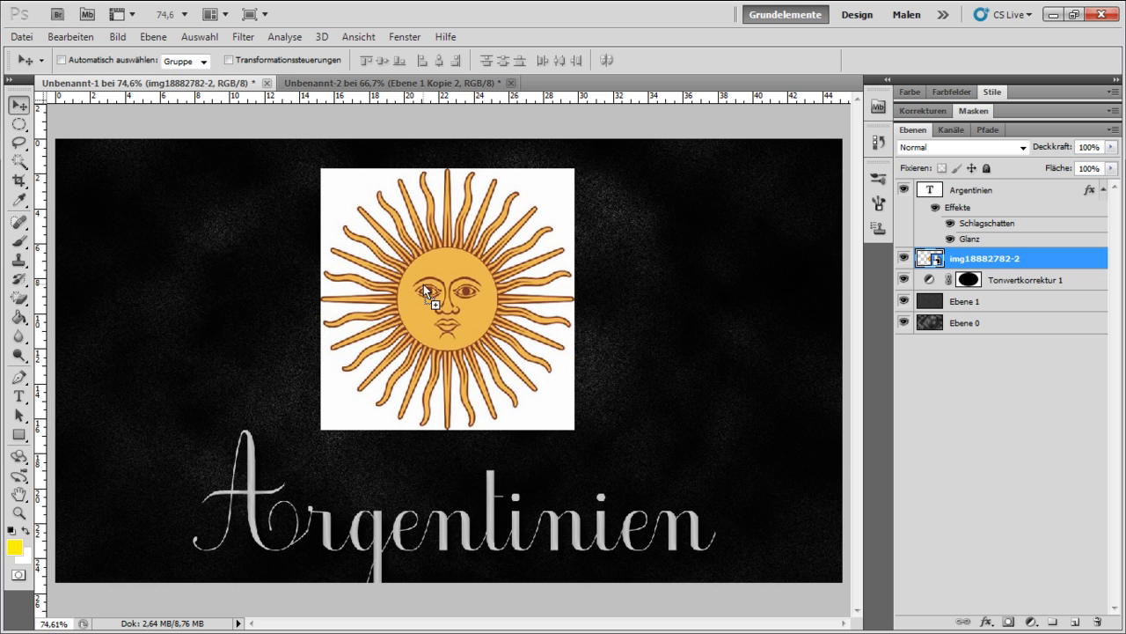
Rasterize the sun and erase its white background with the Magic Eraser.
click(27, 298)
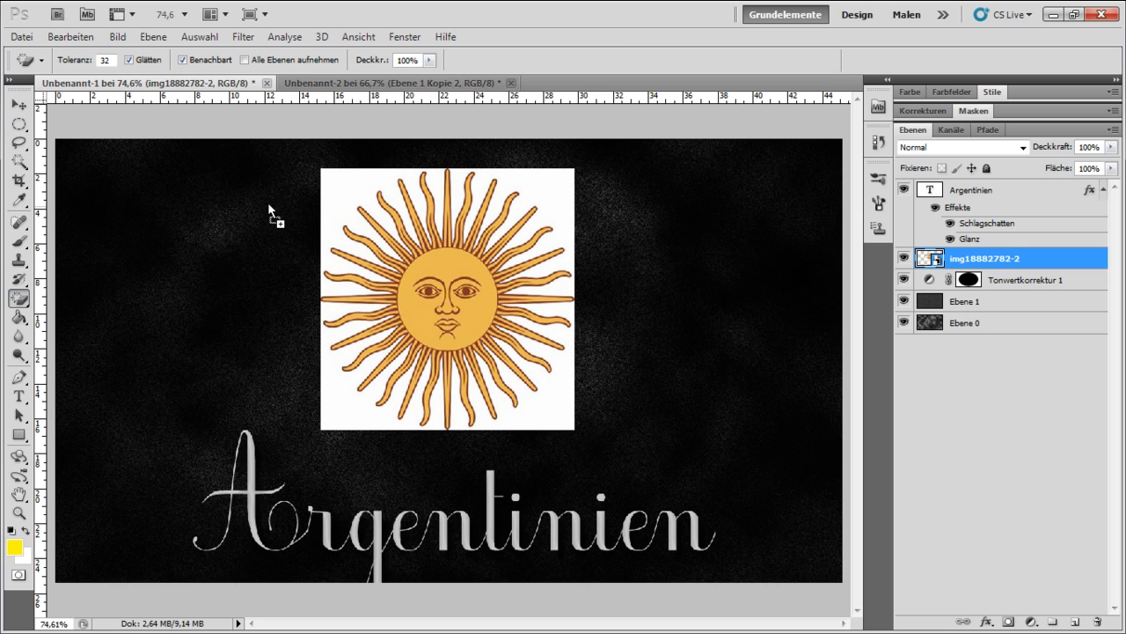
click(357, 195)
click(495, 270)
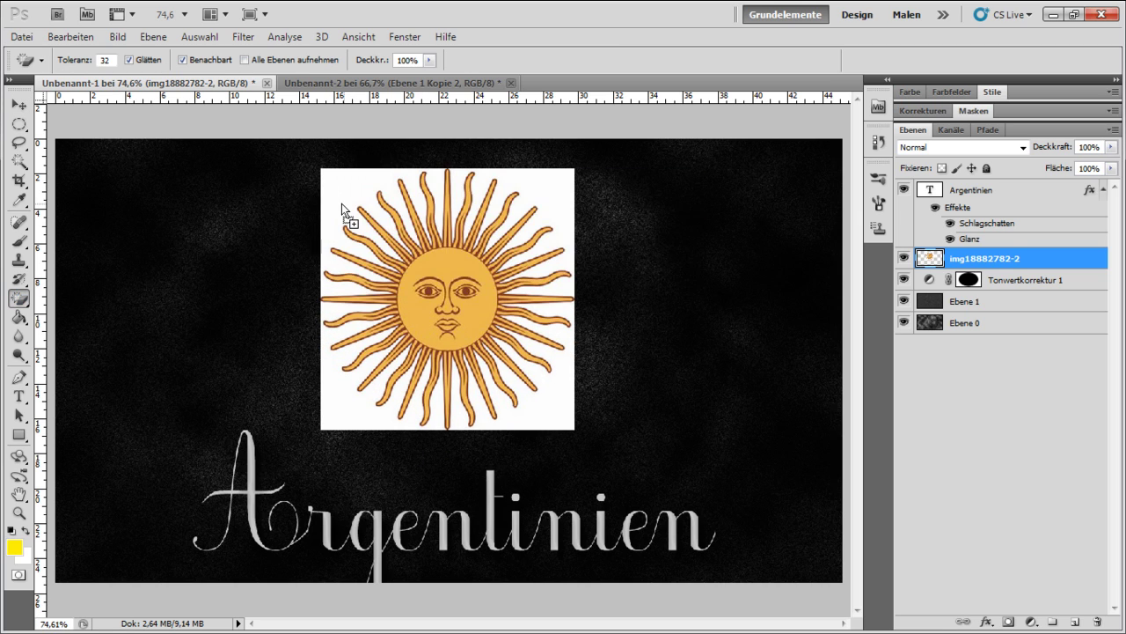
click(344, 210)
click(538, 194)
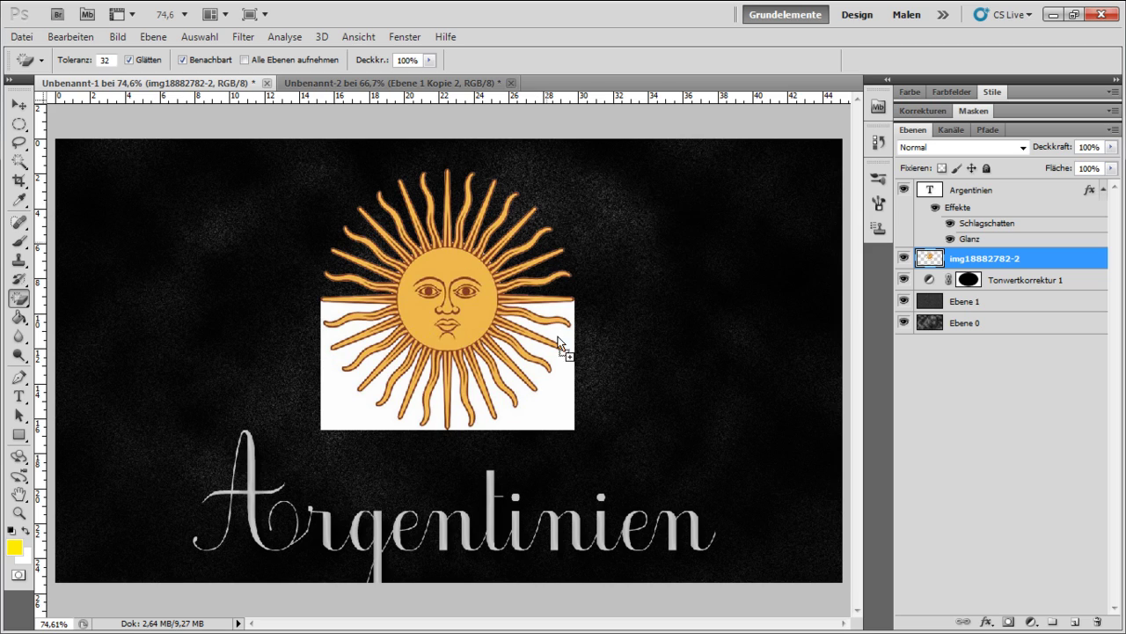
click(534, 391)
click(361, 396)
click(18, 104)
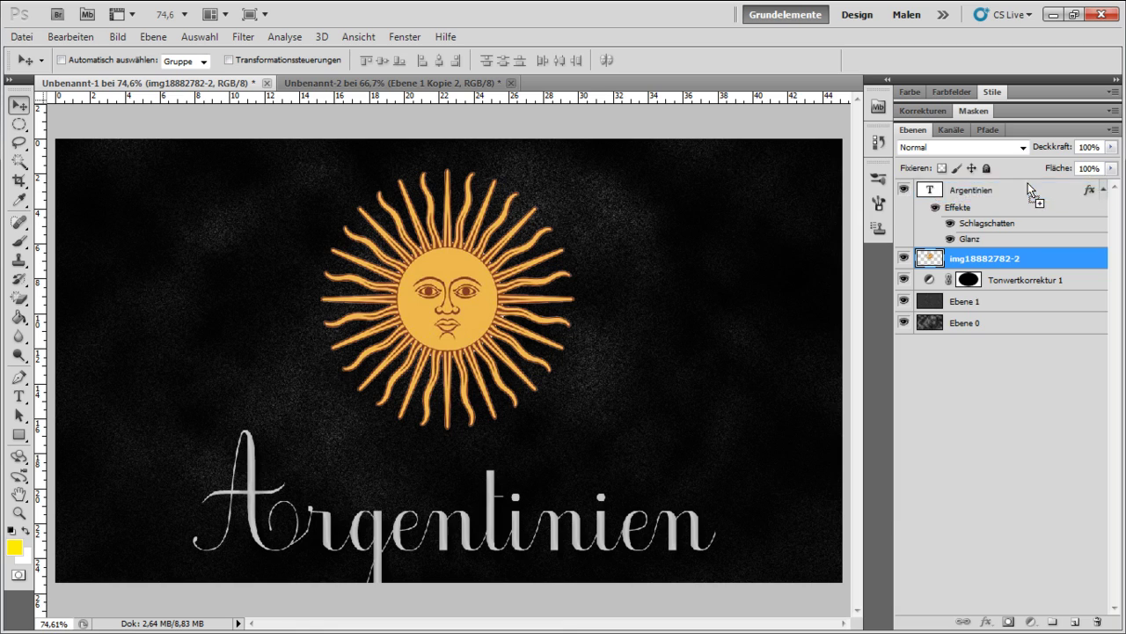
Move the sun layer above the Argentinien text and blend it as Ineinanderkopieren.
drag(1016, 249, 1036, 191)
click(1022, 147)
click(945, 360)
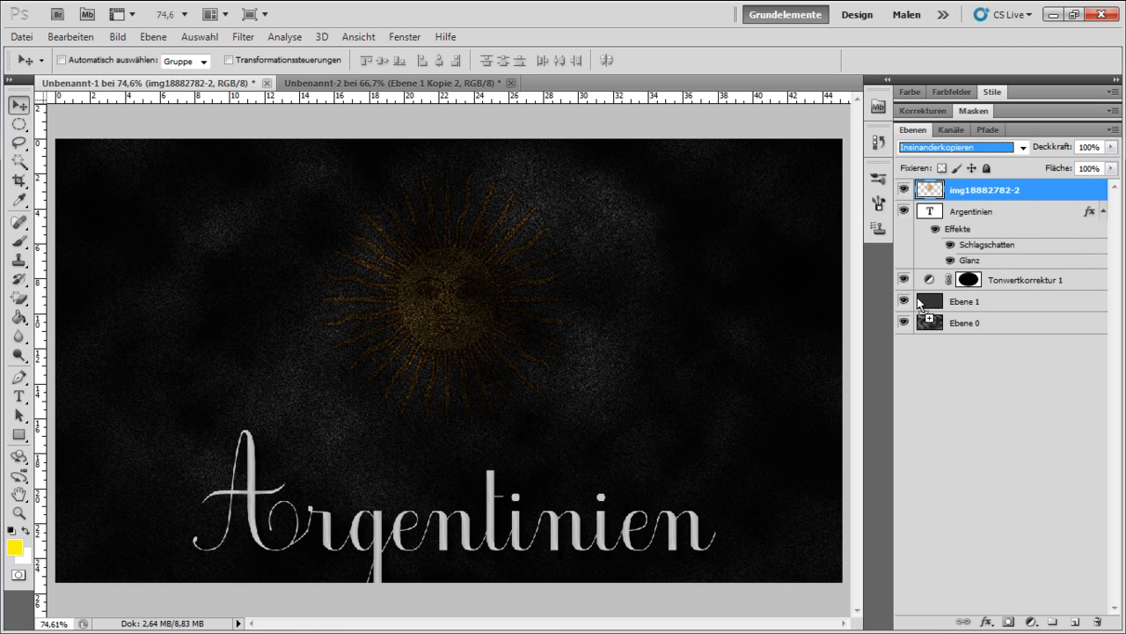
Add a new empty layer, Ebene 2, above the Argentinien text layer.
click(992, 215)
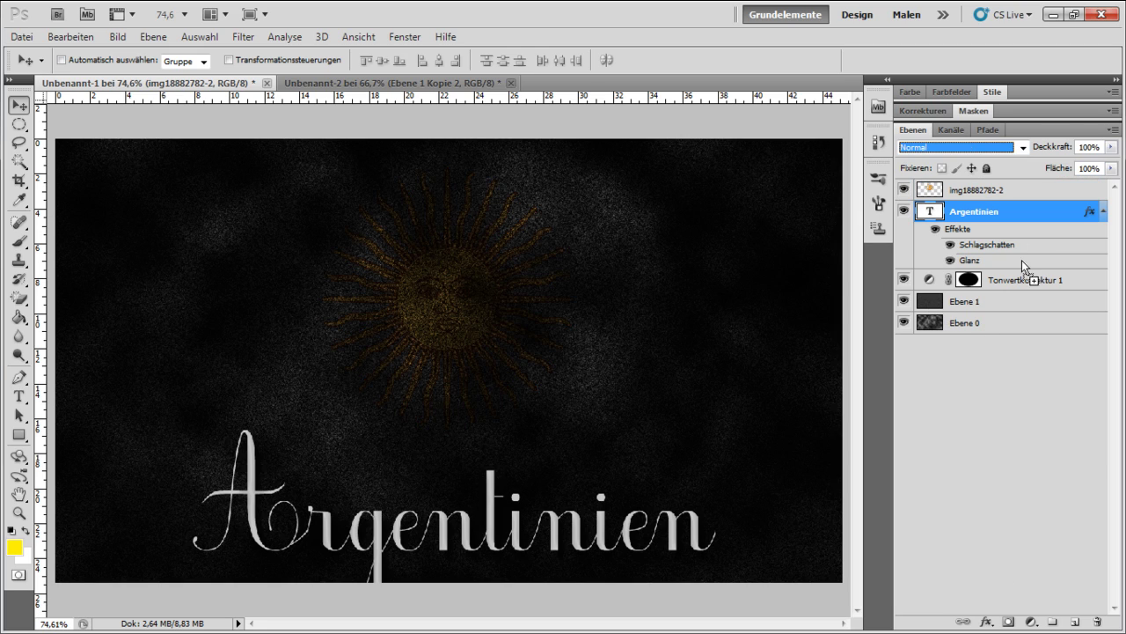
click(1075, 621)
drag(1029, 195, 989, 236)
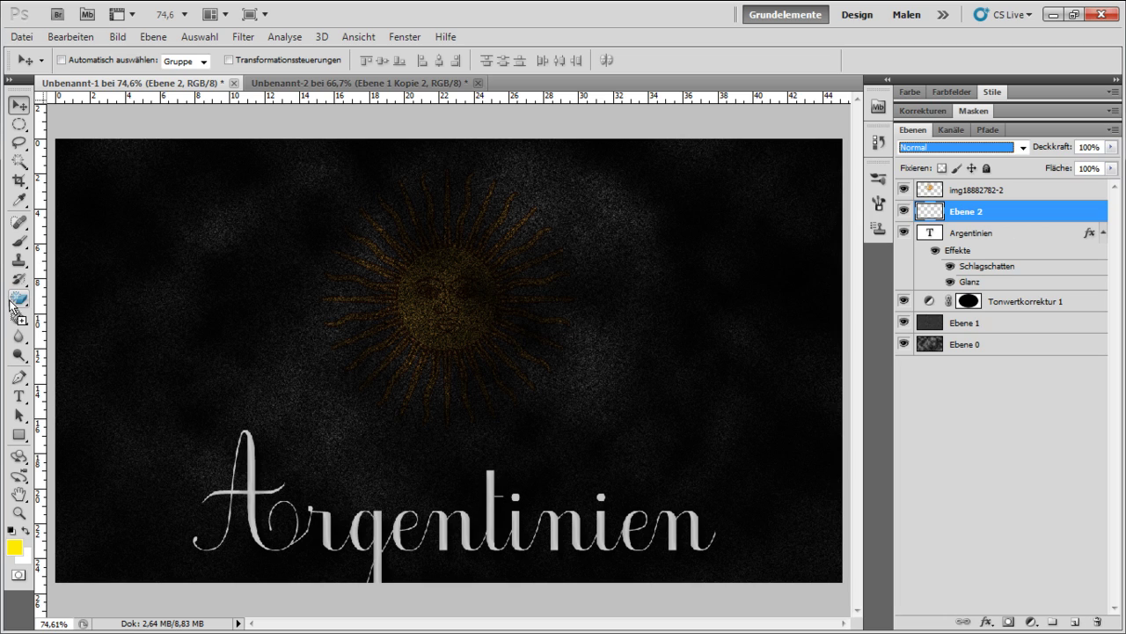
Draw a rectangular selection covering the sun and the Argentinien text.
click(19, 124)
right_click(19, 124)
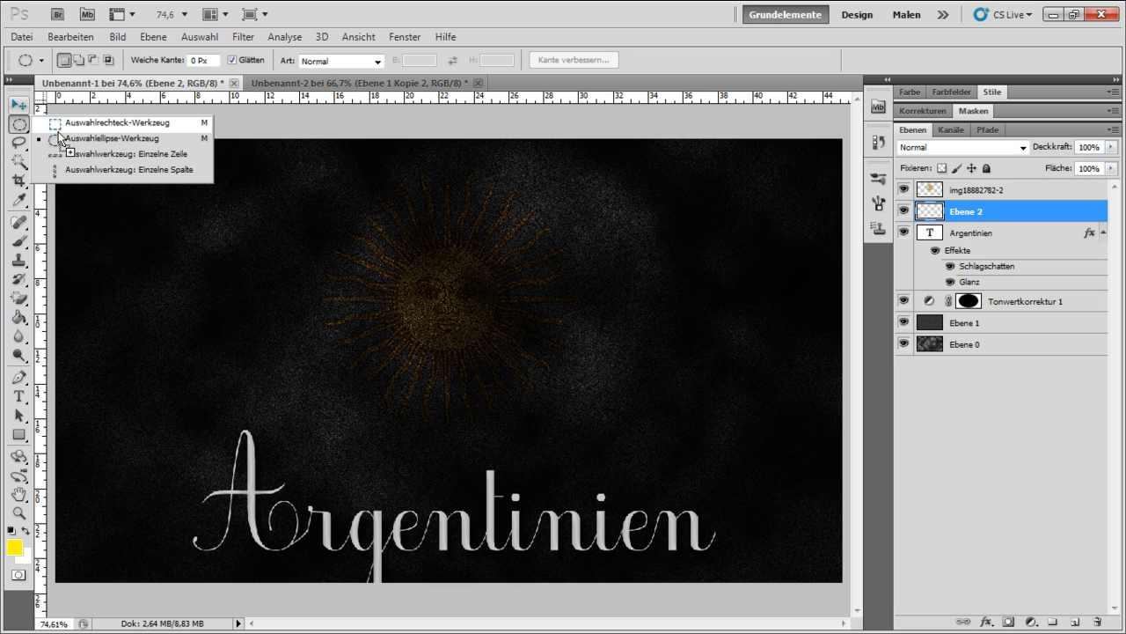
click(106, 123)
drag(218, 173, 677, 533)
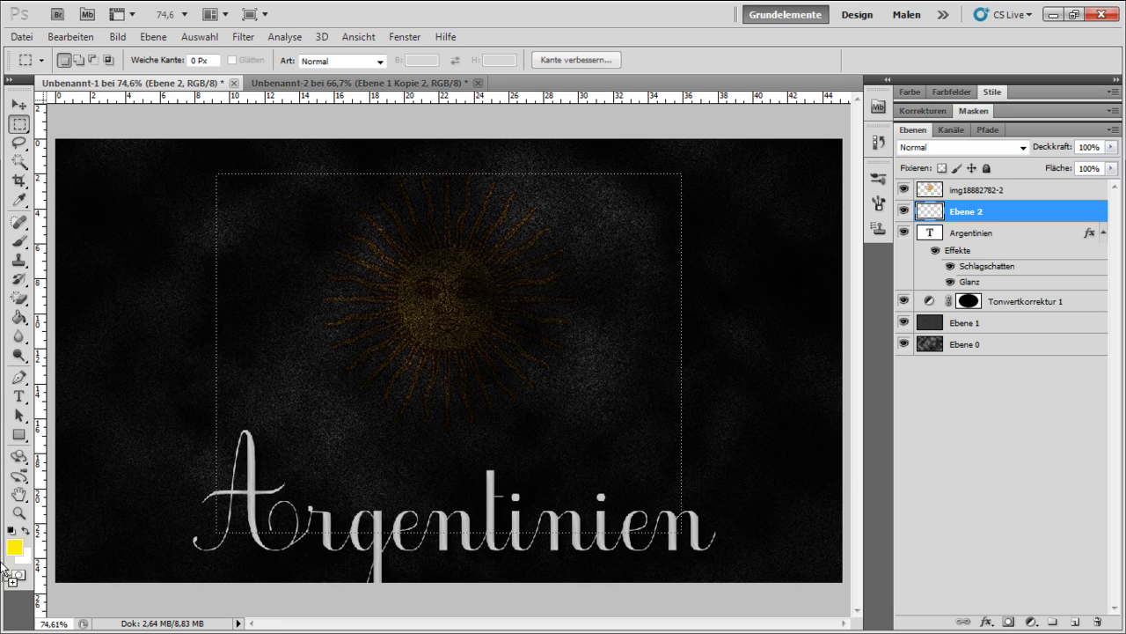
Fill the selection on Ebene 2 with bright blue 0054ff and deselect it.
click(14, 547)
drag(980, 304, 979, 290)
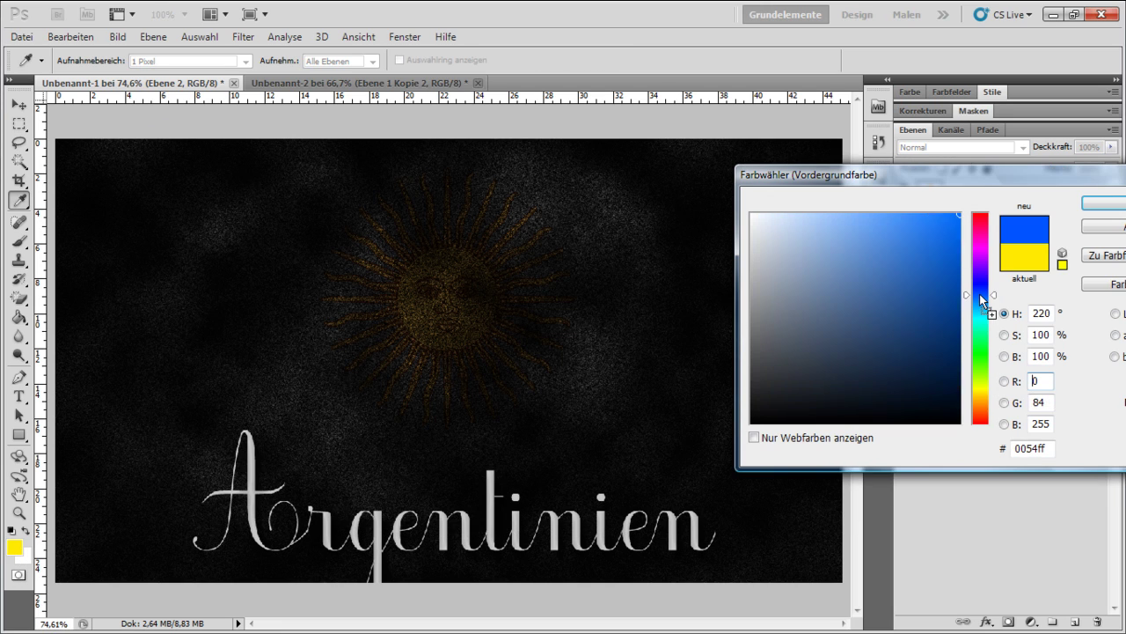
click(1106, 204)
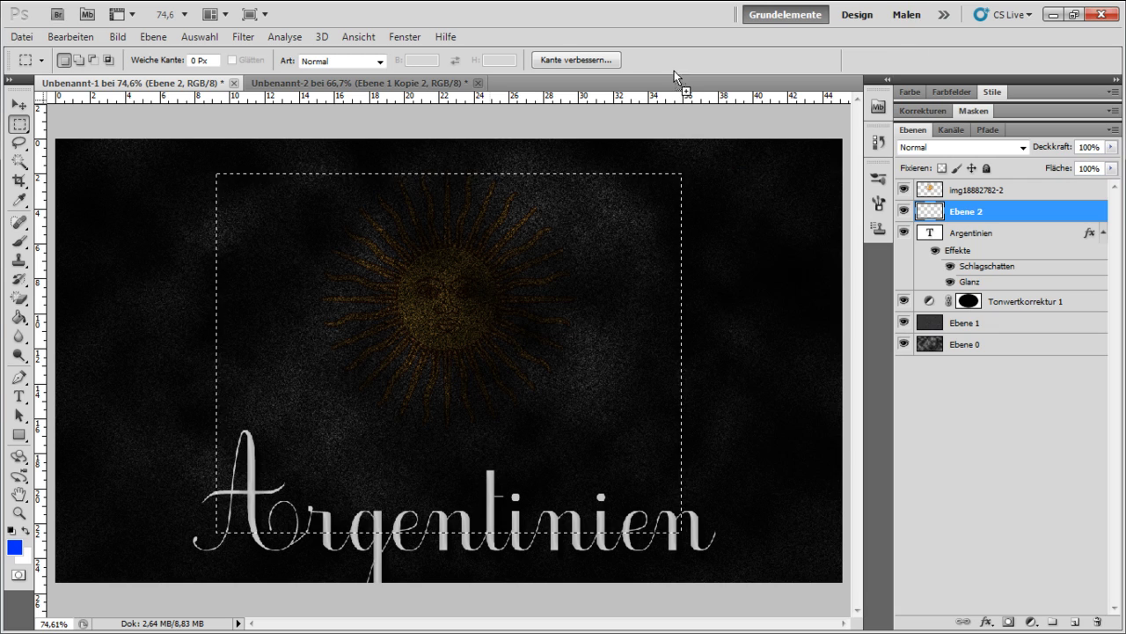
click(19, 318)
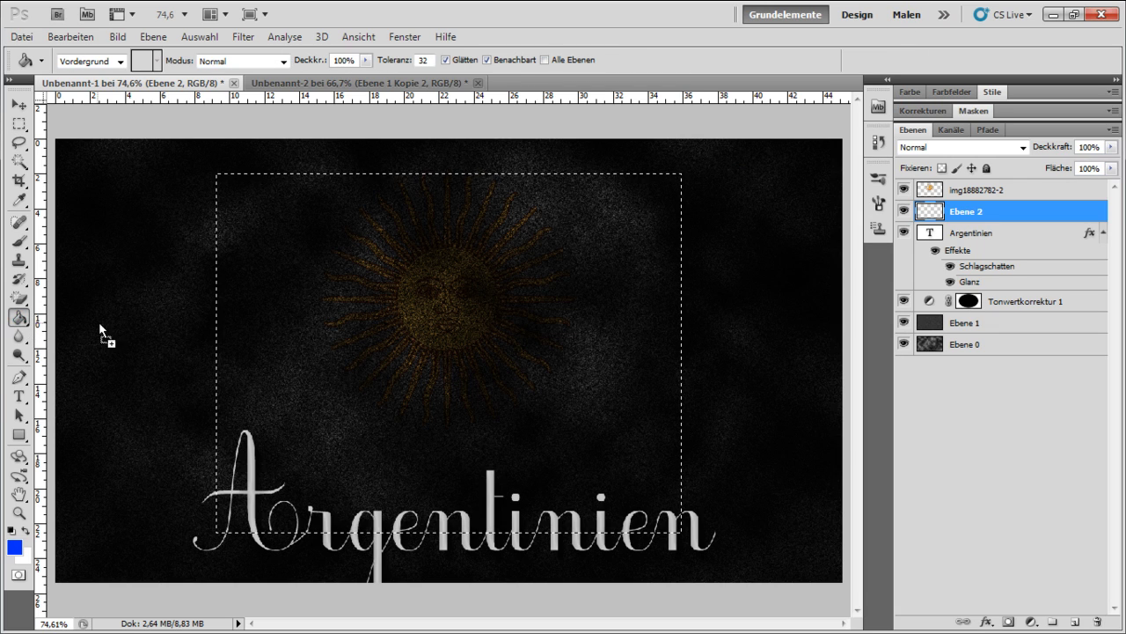
click(241, 391)
click(19, 104)
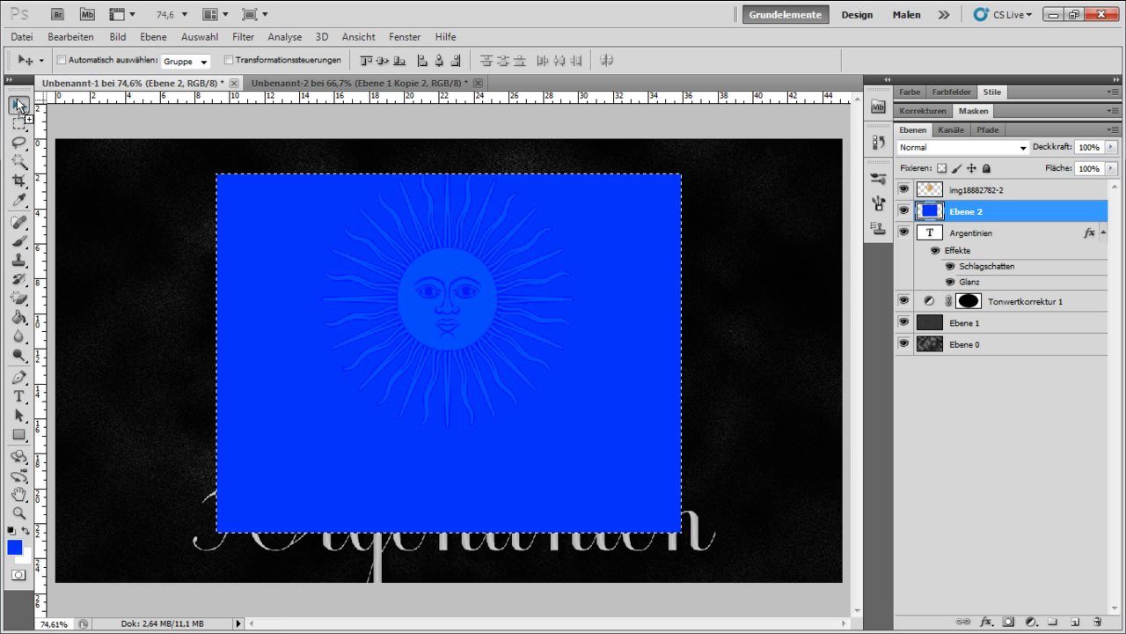
key(ctrl+d)
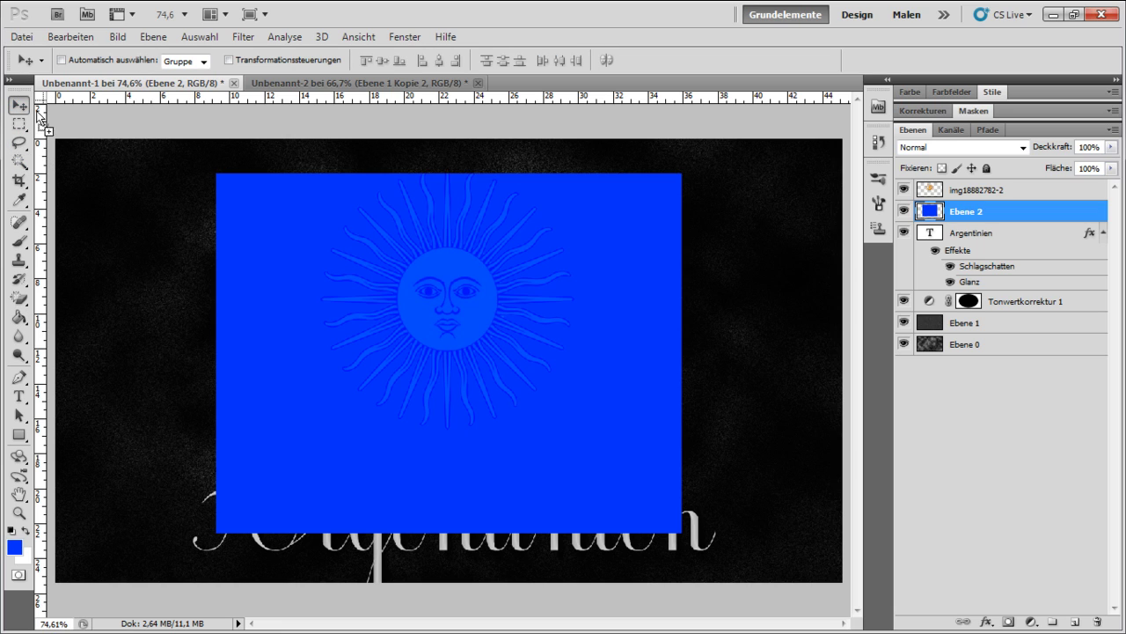
Gaussian-blur the blue rectangle at roughly 80 px and set Ebene 2 to Ineinanderkopieren.
click(242, 37)
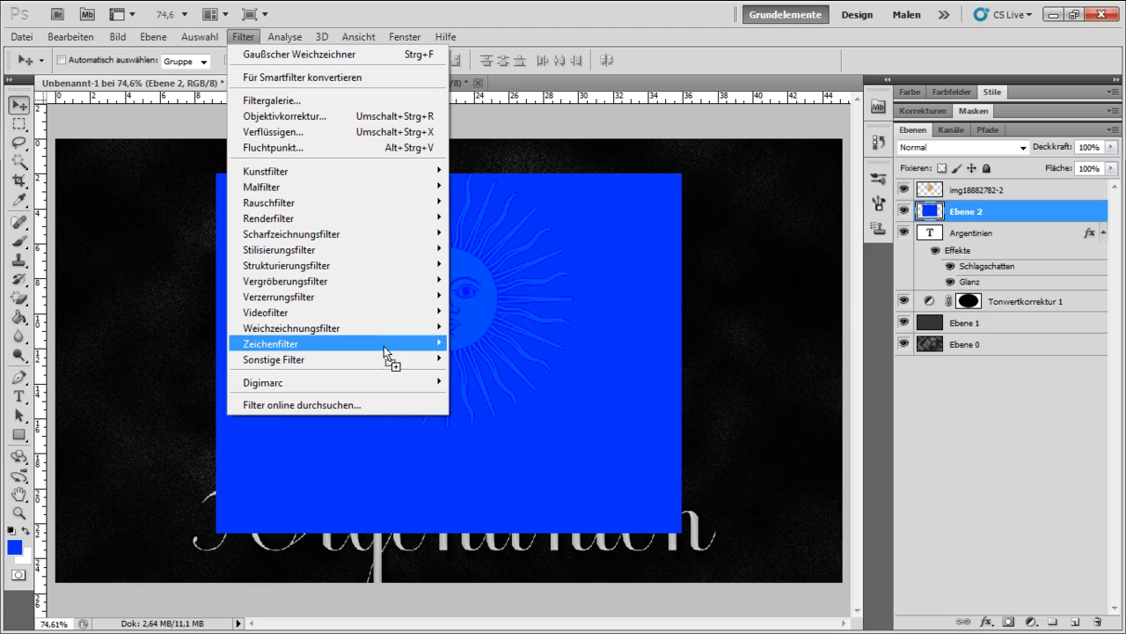
click(534, 391)
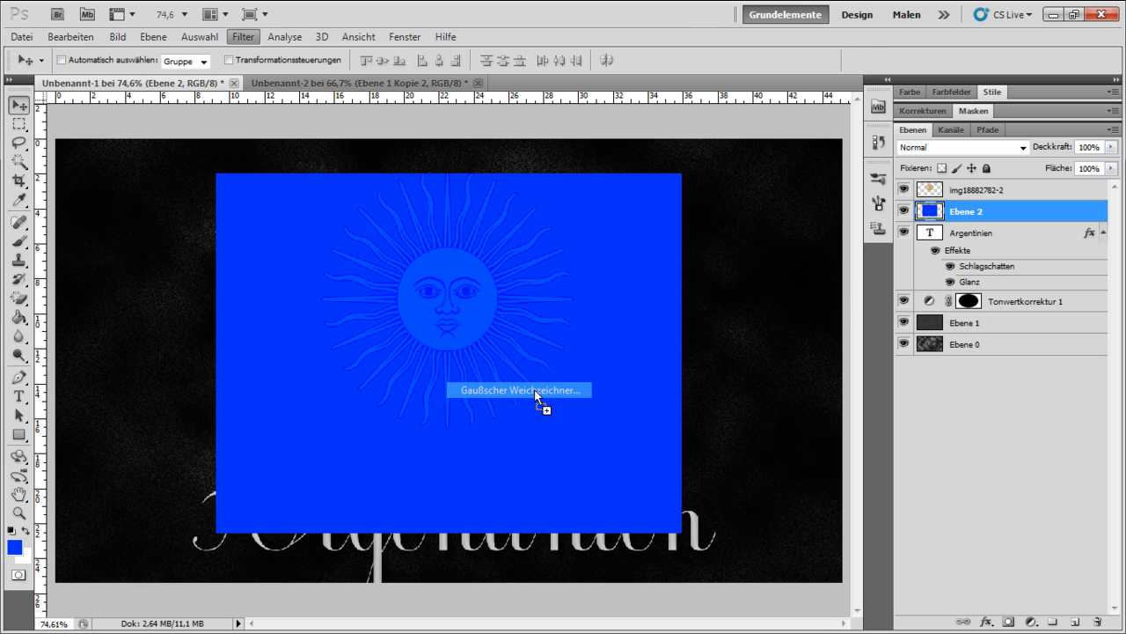
drag(655, 268, 718, 266)
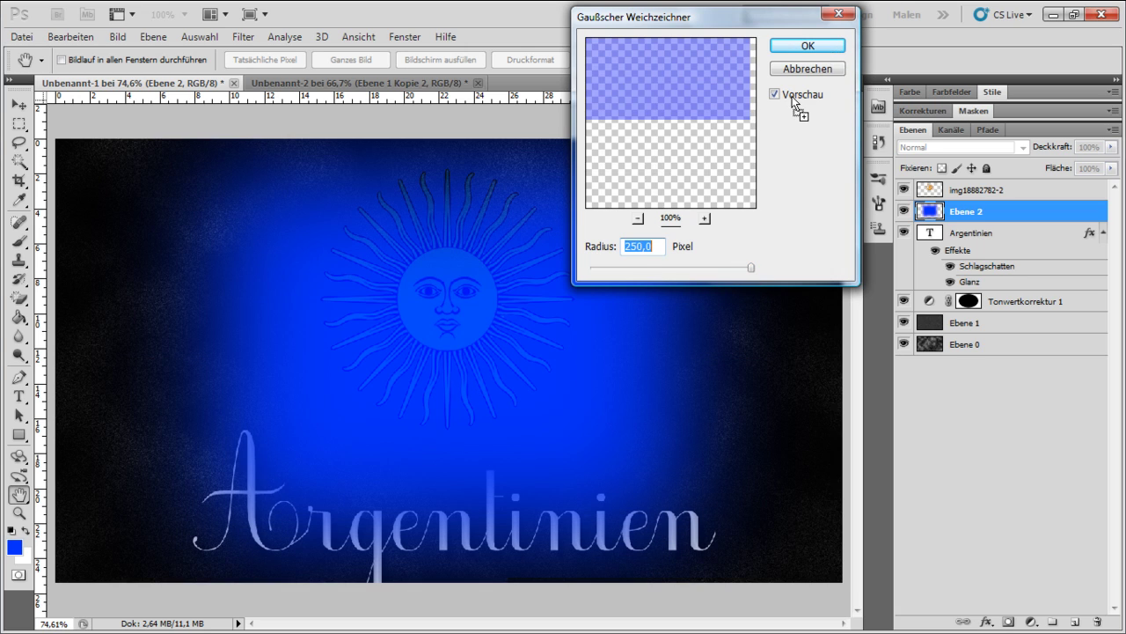
drag(722, 270, 717, 268)
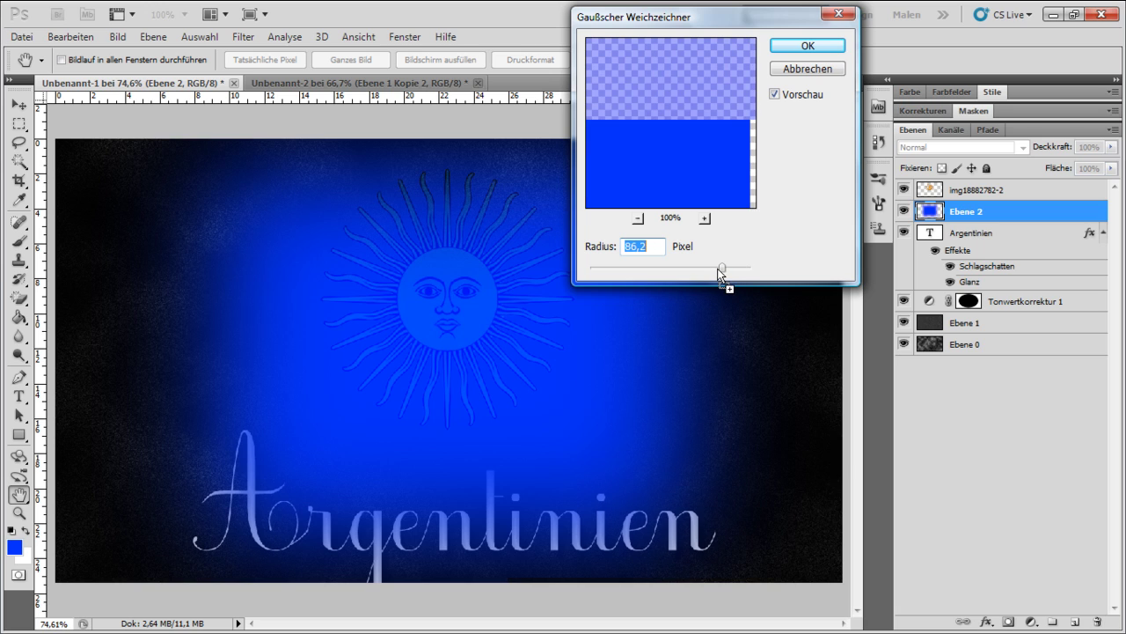
click(806, 48)
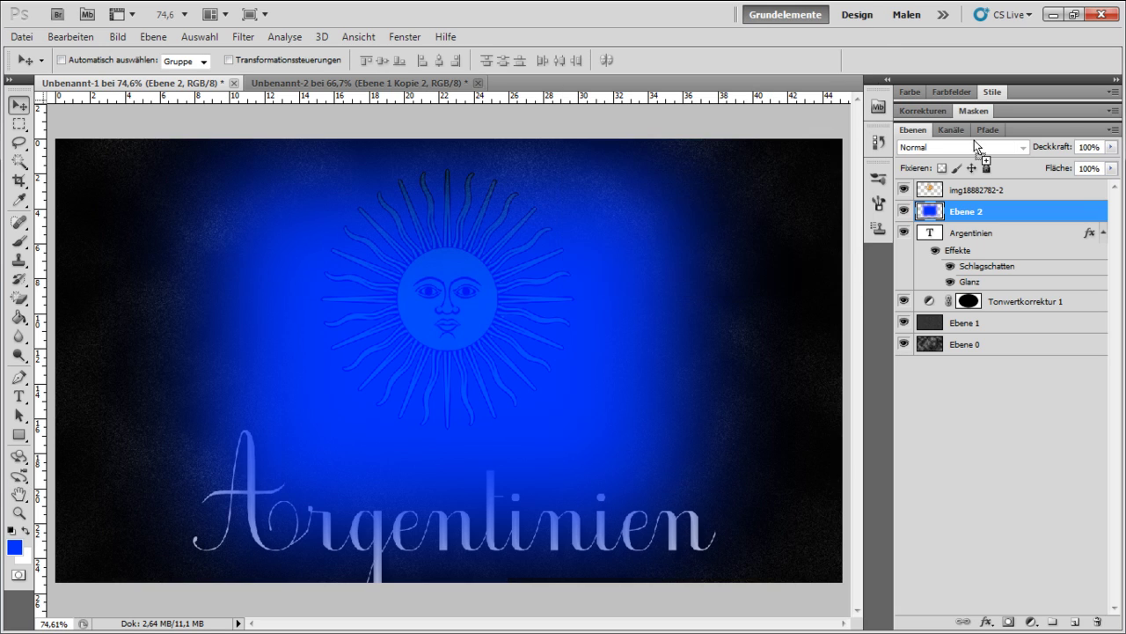
click(1024, 146)
click(938, 361)
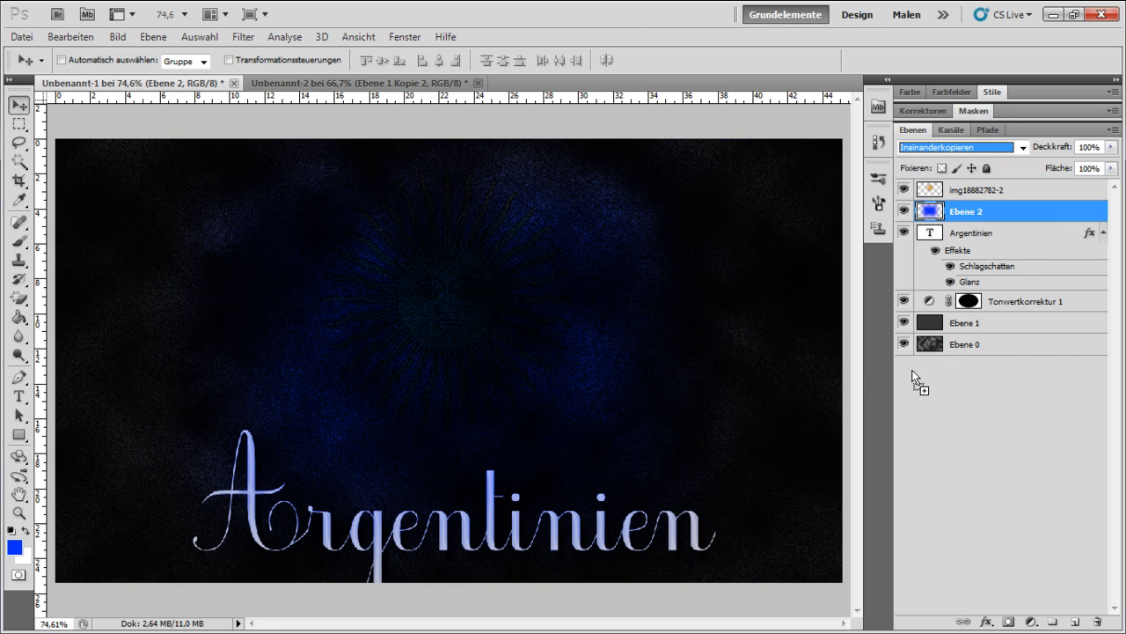
Enlarge the blue glow on Ebene 2 to about 110%.
key(ctrl+t)
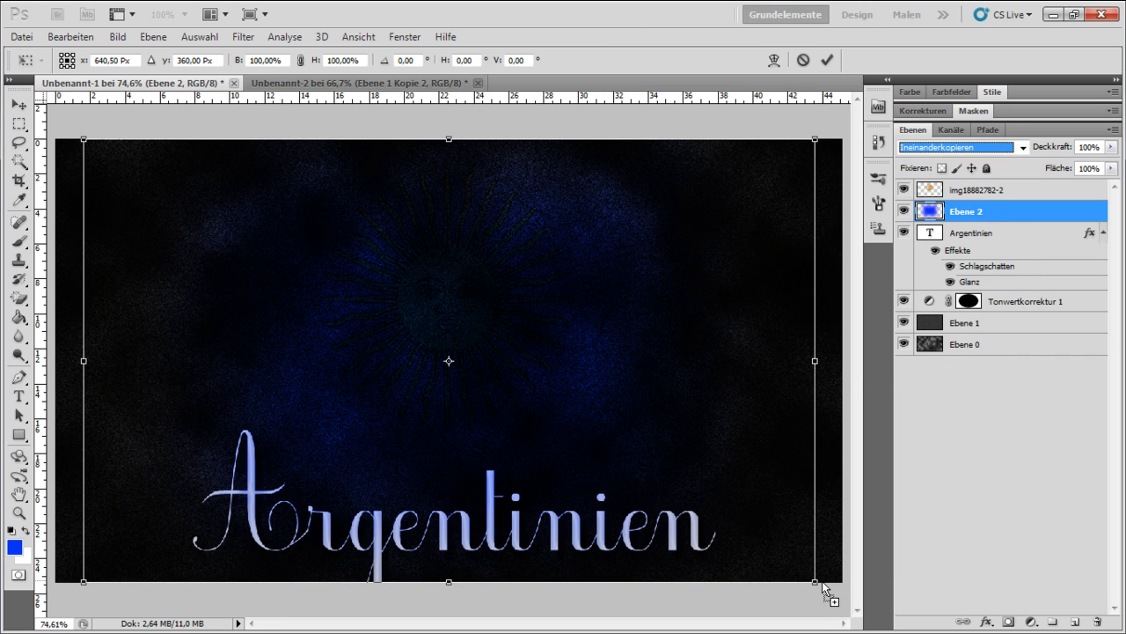
drag(825, 589, 850, 619)
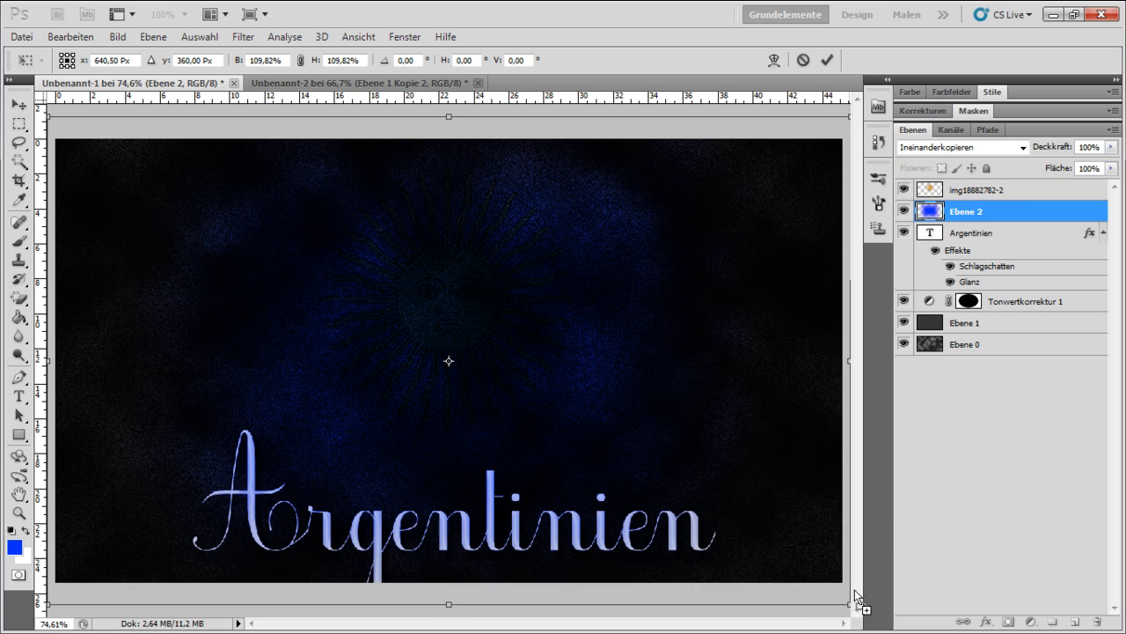
key(Return)
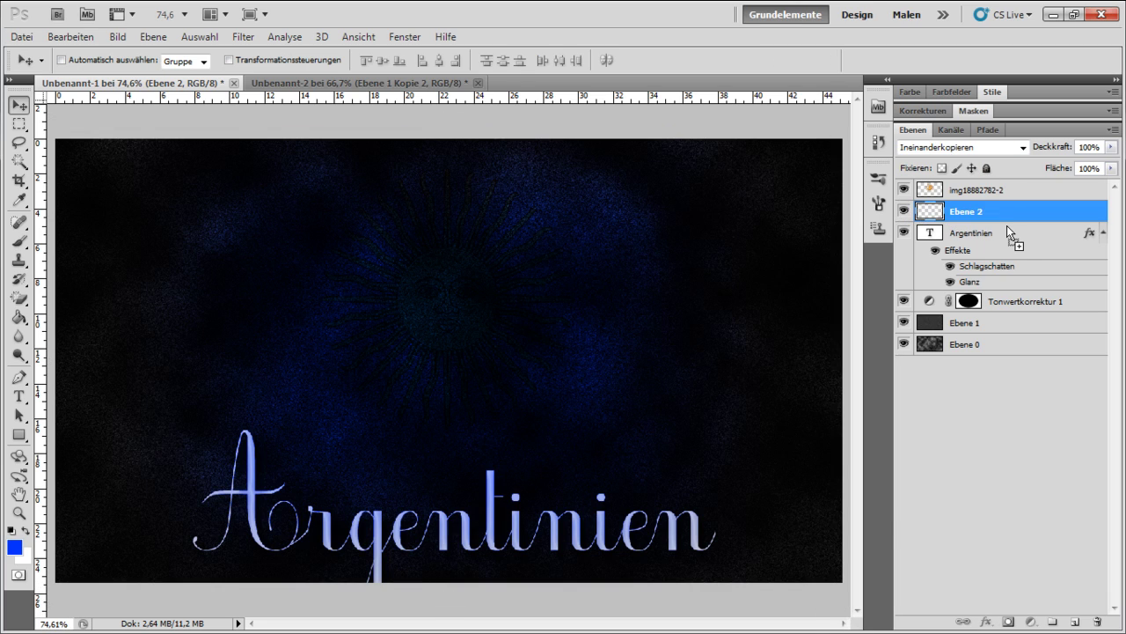
Set the sun image layer's blend mode to Weiches Licht.
drag(1010, 231, 1004, 191)
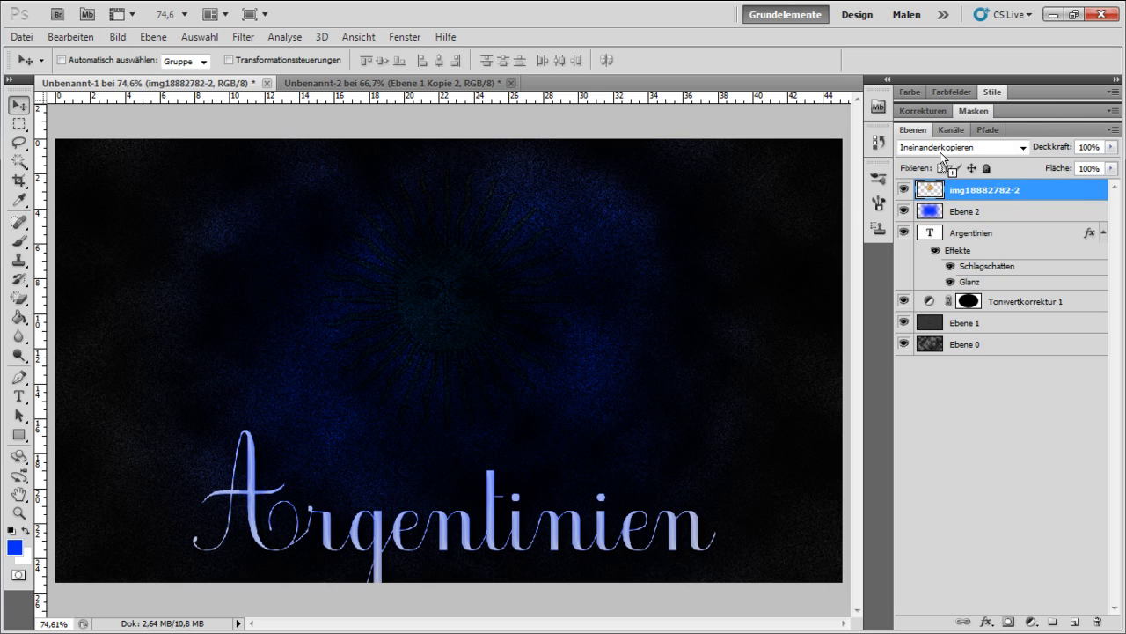
click(948, 148)
click(941, 375)
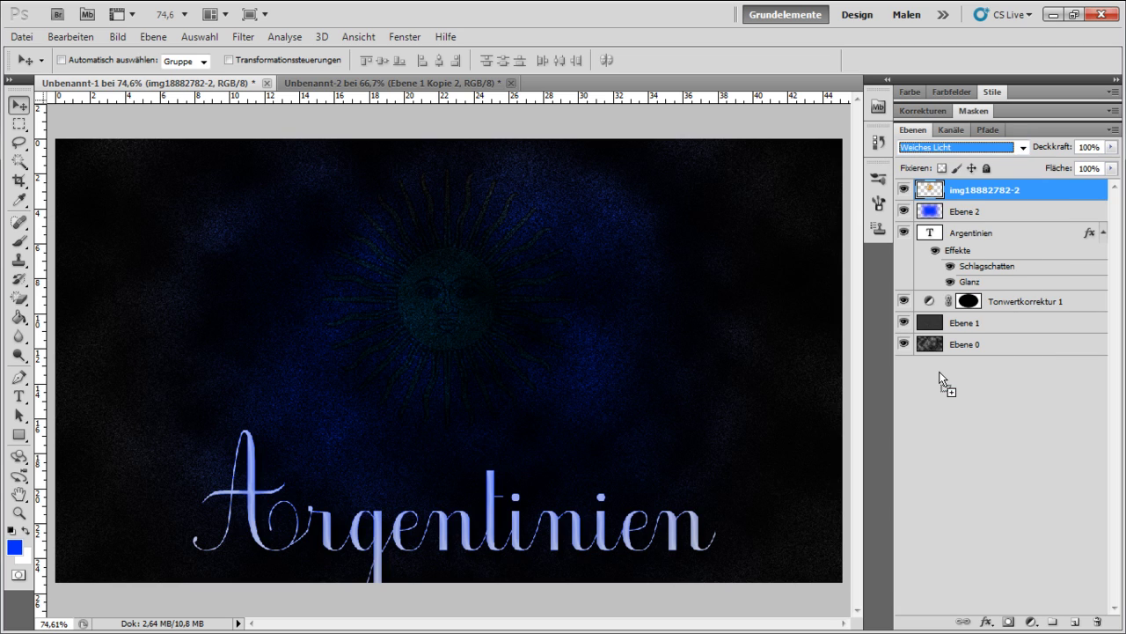
Apply Farbbalance to the sun: midtones +100/+60/-100, highlights 0/0/-100.
click(118, 37)
mouse_move(212, 78)
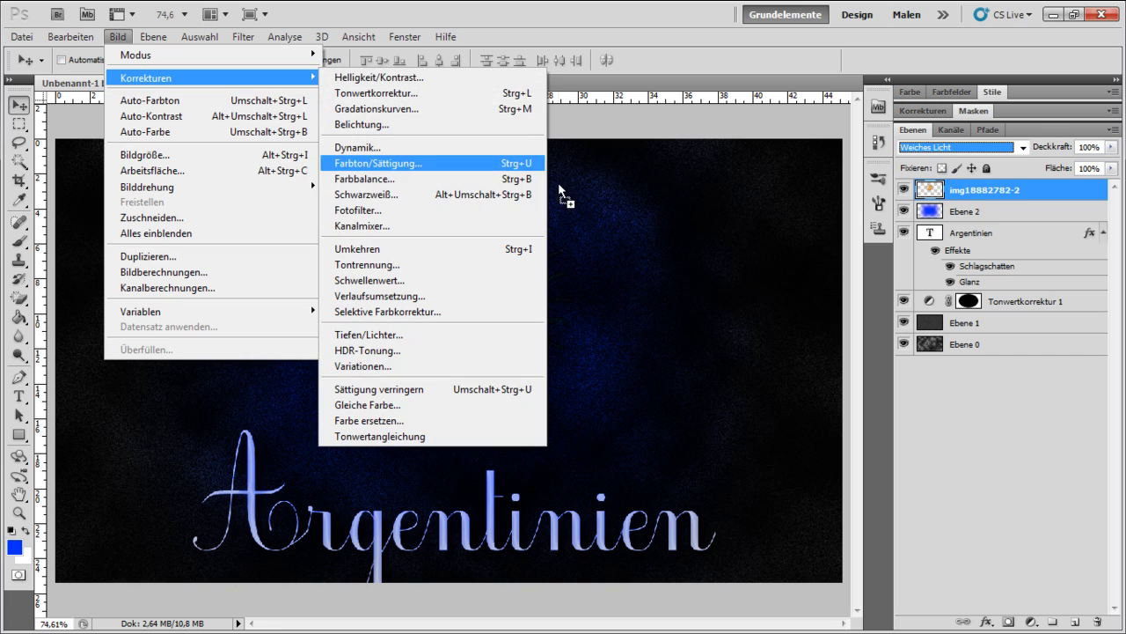
click(463, 181)
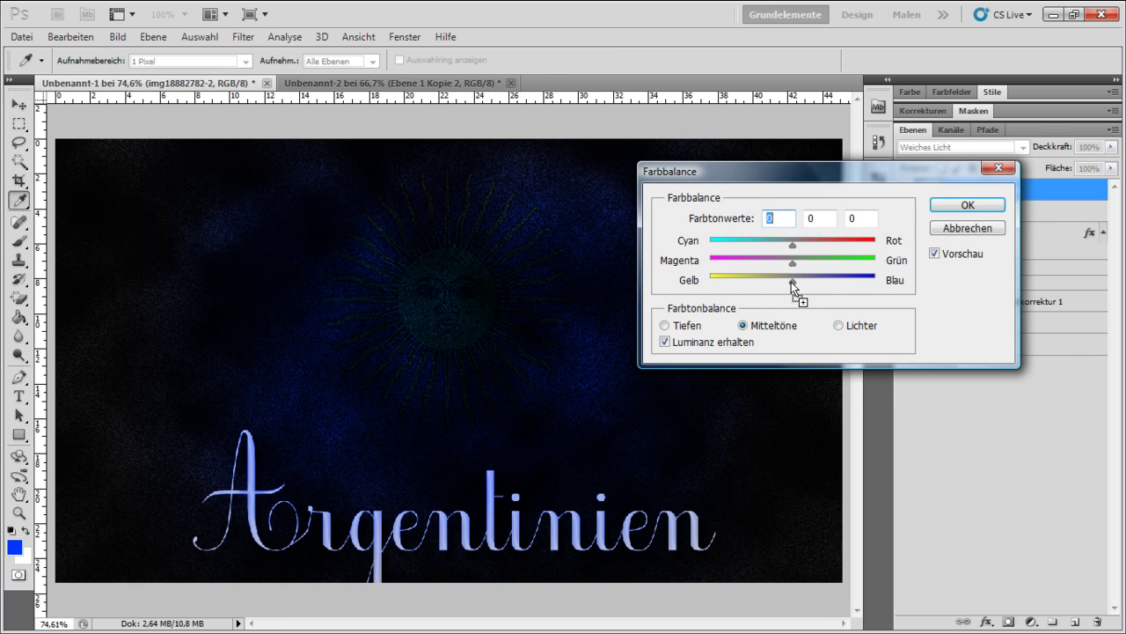
drag(793, 281, 710, 282)
drag(789, 250, 889, 252)
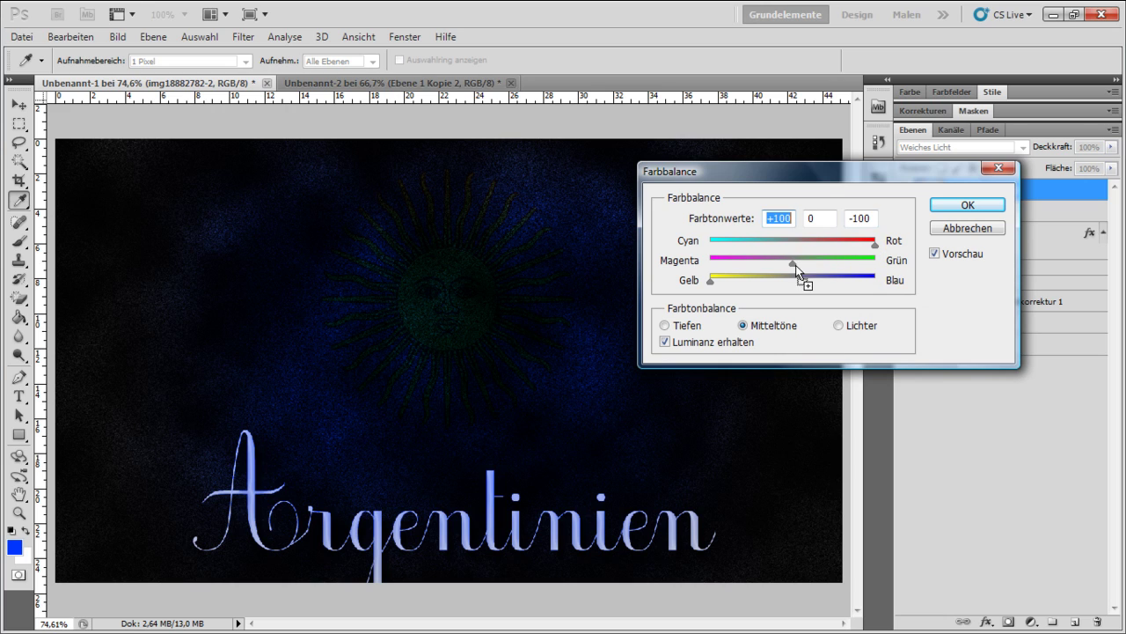
drag(793, 263, 842, 266)
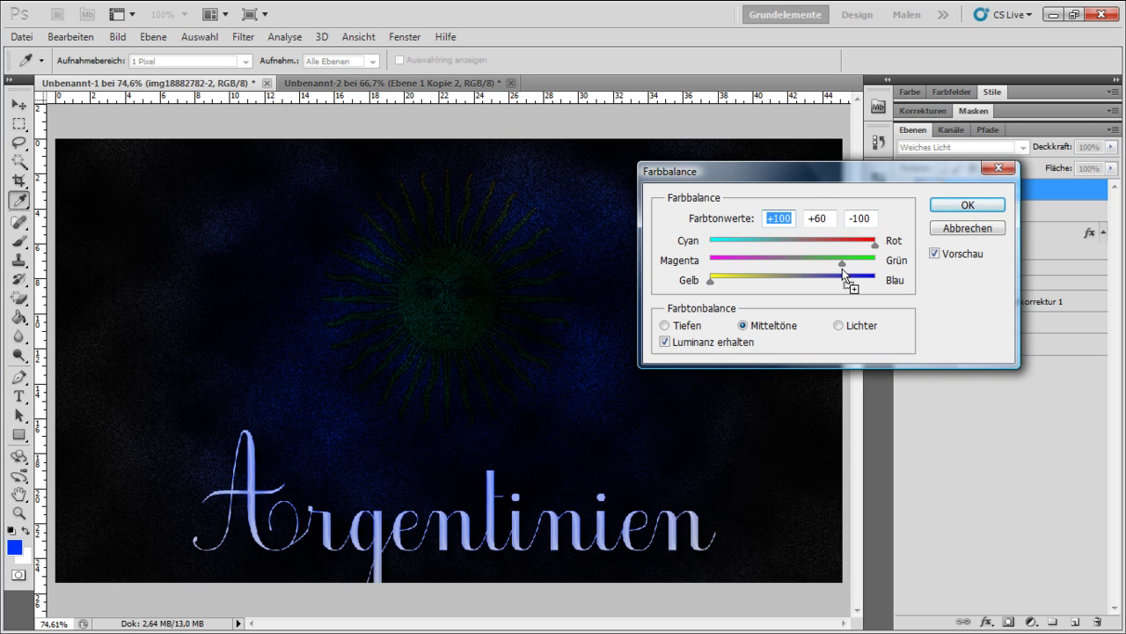
click(837, 329)
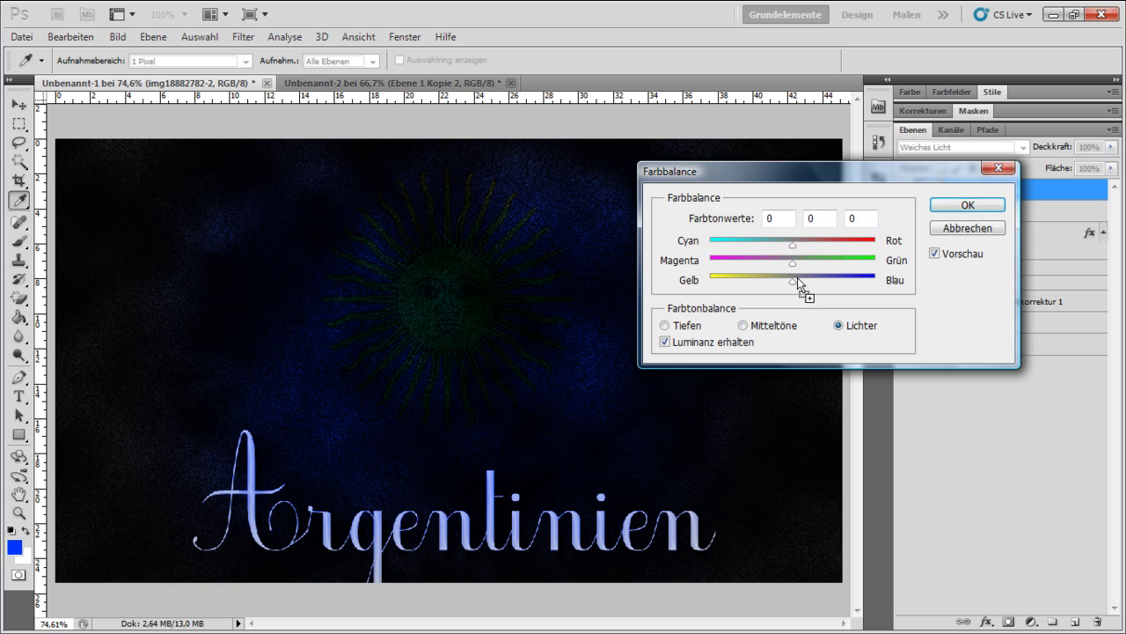
drag(793, 280, 711, 282)
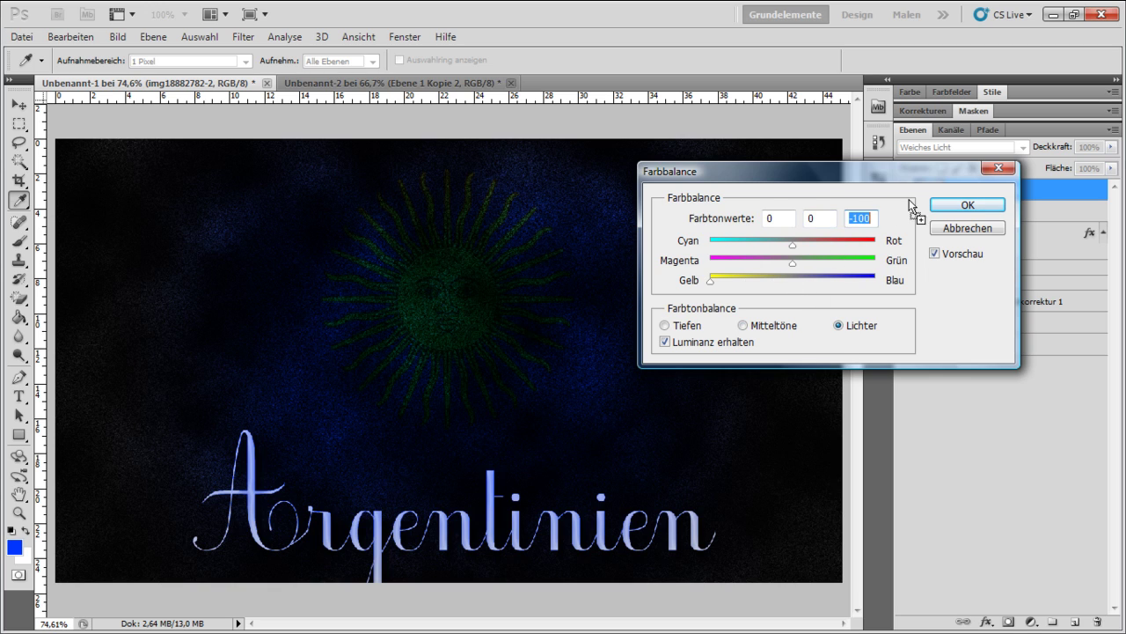
click(963, 211)
Rotate the sun emblem about 19° counter-clockwise (-18.75°).
key(v)
key(ctrl+t)
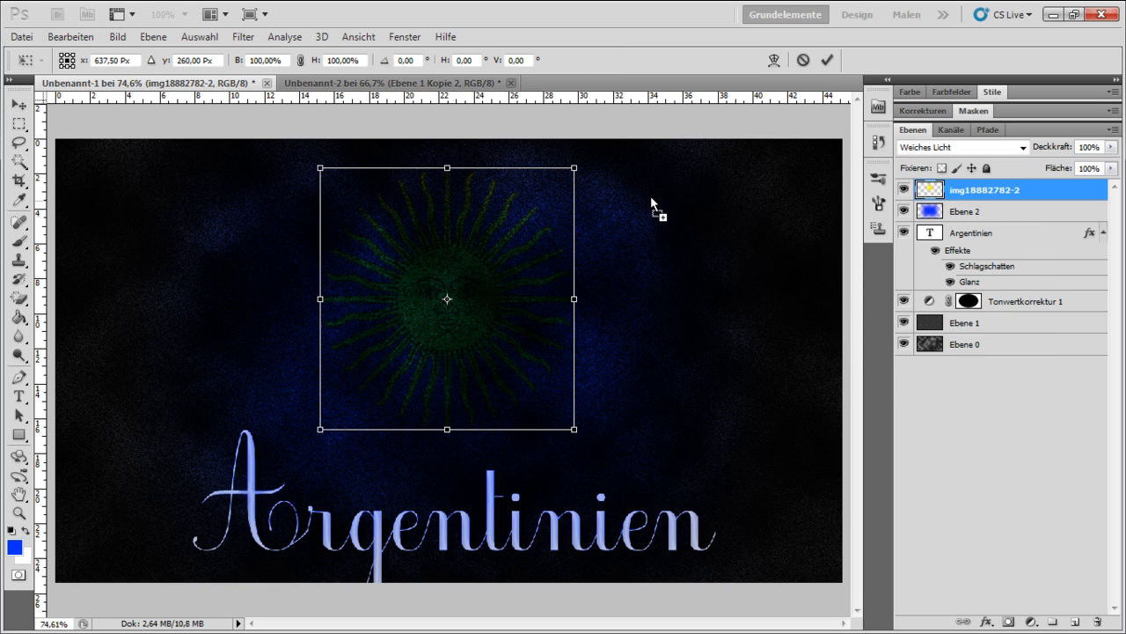
drag(627, 159, 558, 133)
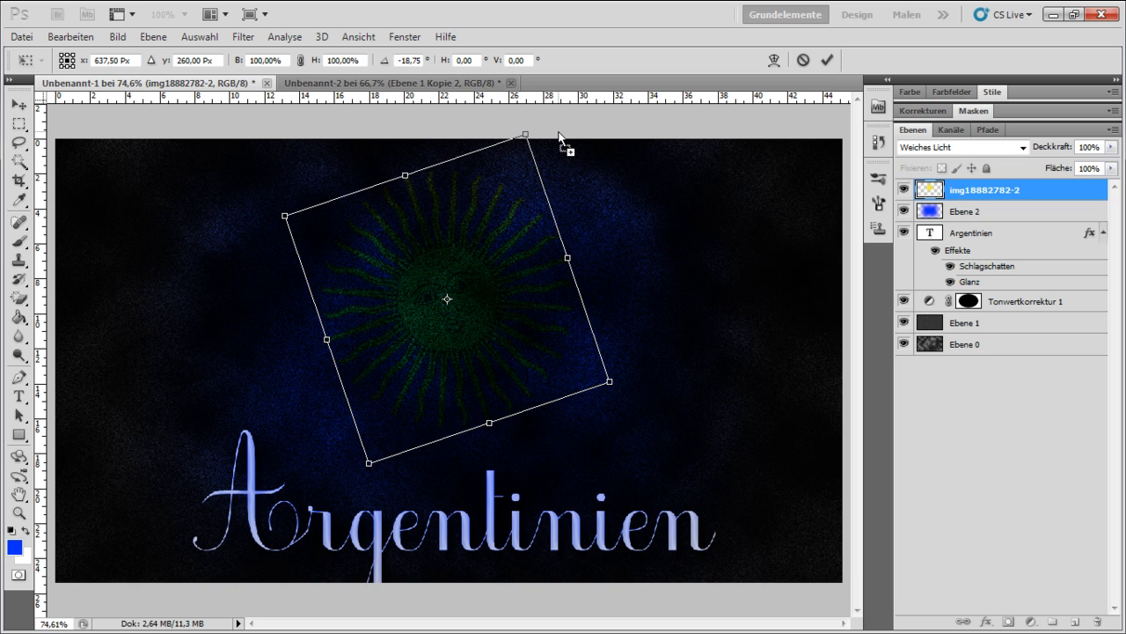
key(Return)
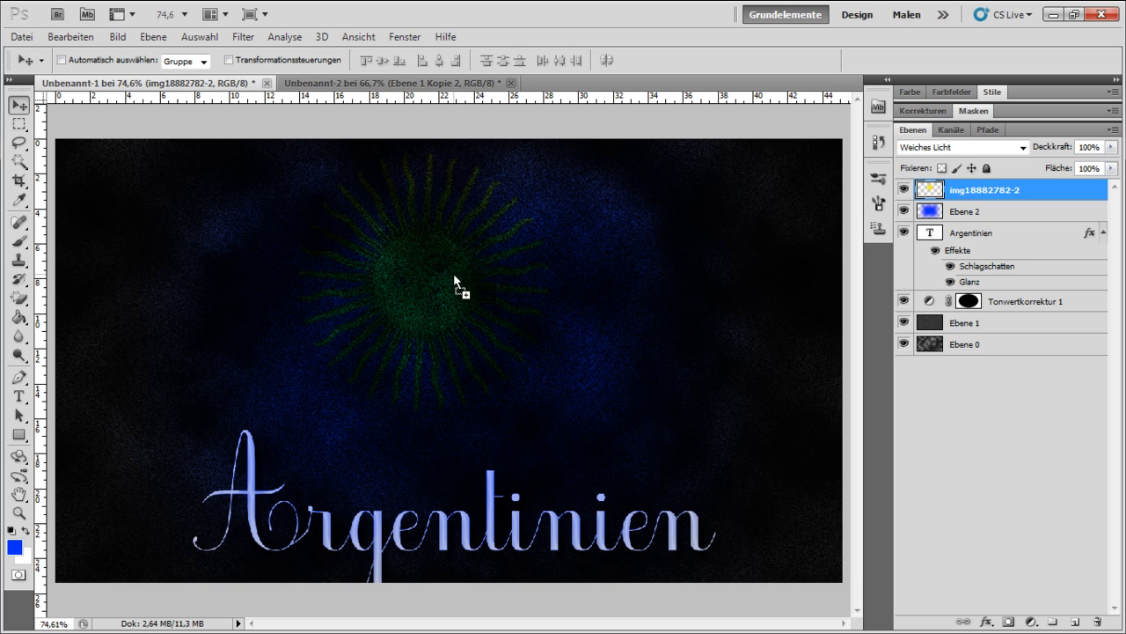
Stretch the blue glow on Ebene 2 downward to about 111% height.
click(1001, 213)
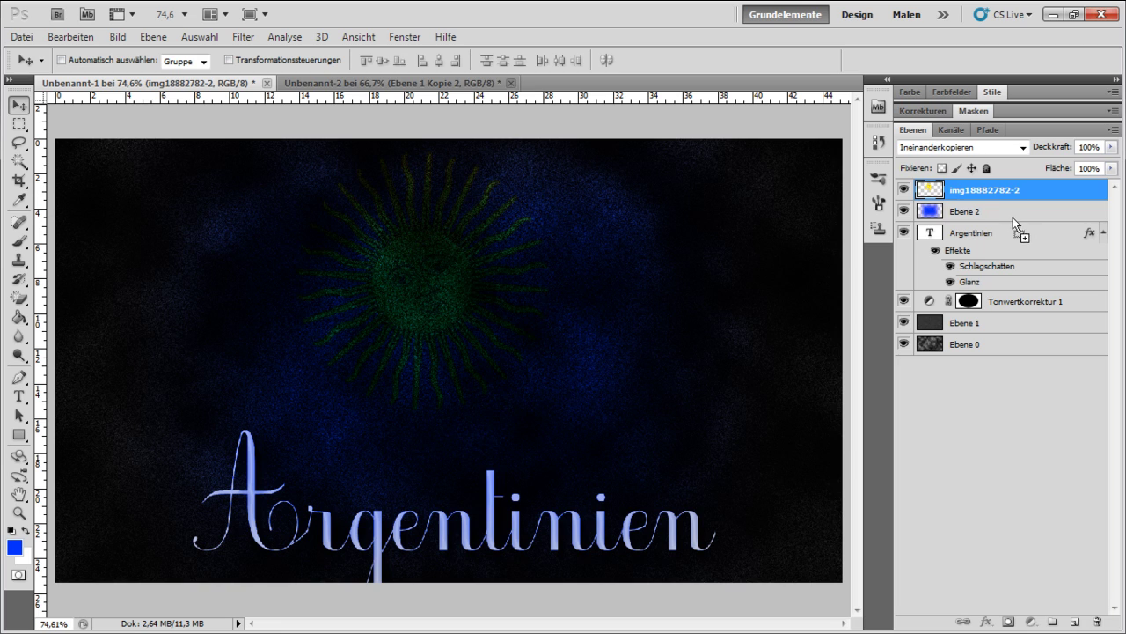
key(ctrl+t)
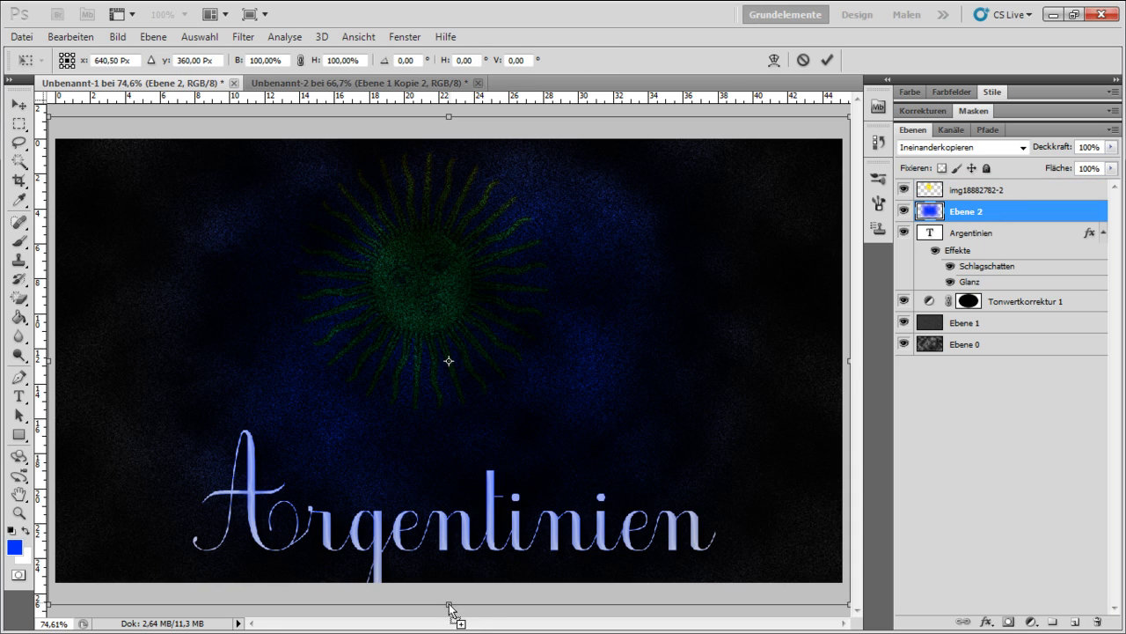
key(ctrl+0)
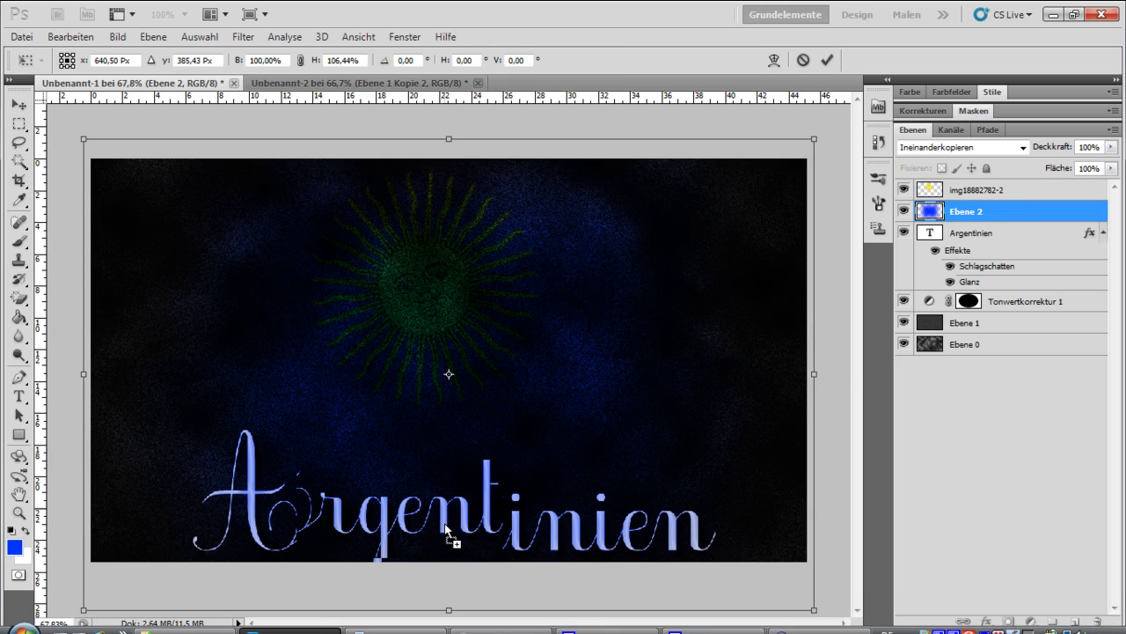
drag(455, 609, 458, 616)
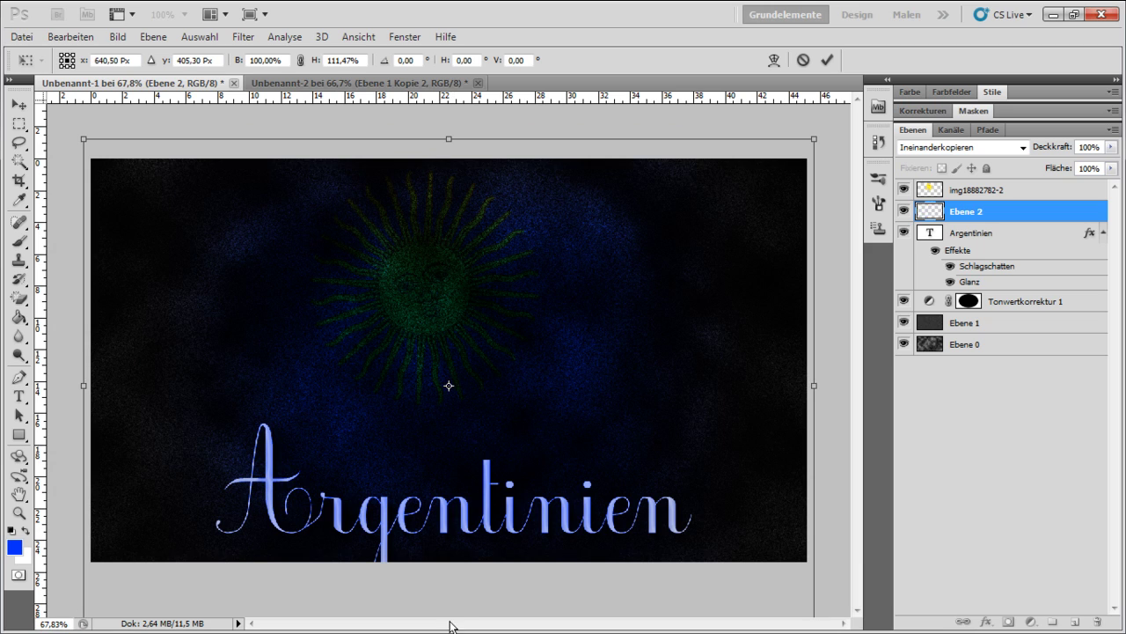
key(Return)
key(ctrl+0)
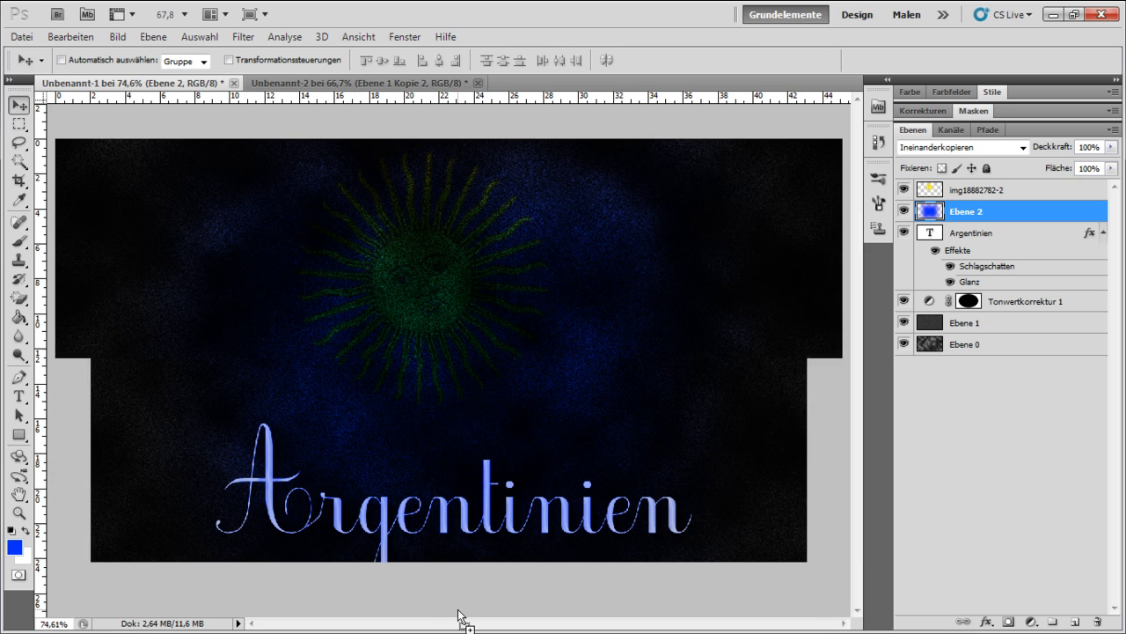